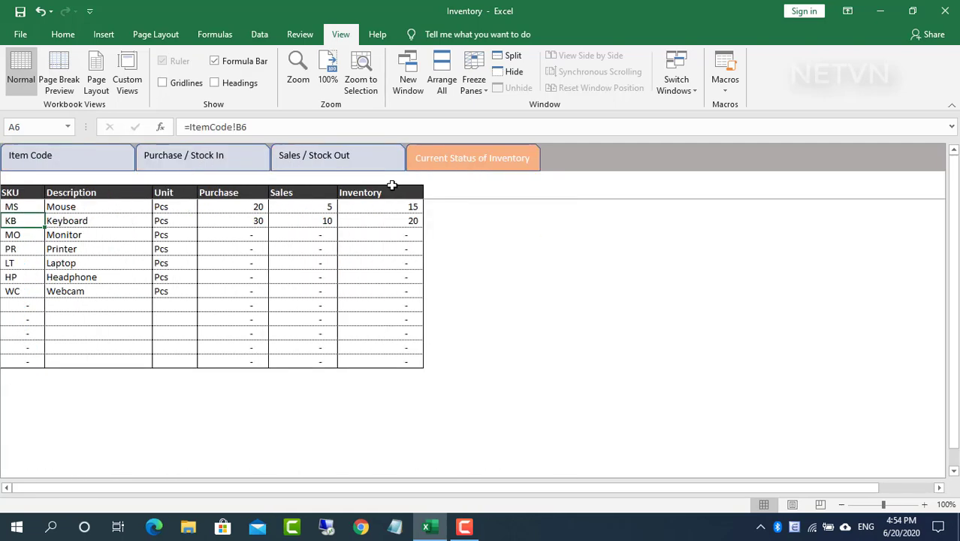
# Check the Sales / Stock Out sheet and the item list on the Item Code sheet
pyautogui.click(326, 159)
pyautogui.hotkey('ctrl', 'pageup')
pyautogui.scroll(-3, 247, 287)
pyautogui.scroll(3, 247, 288)
pyautogui.hotkey('ctrl', 'pageup')
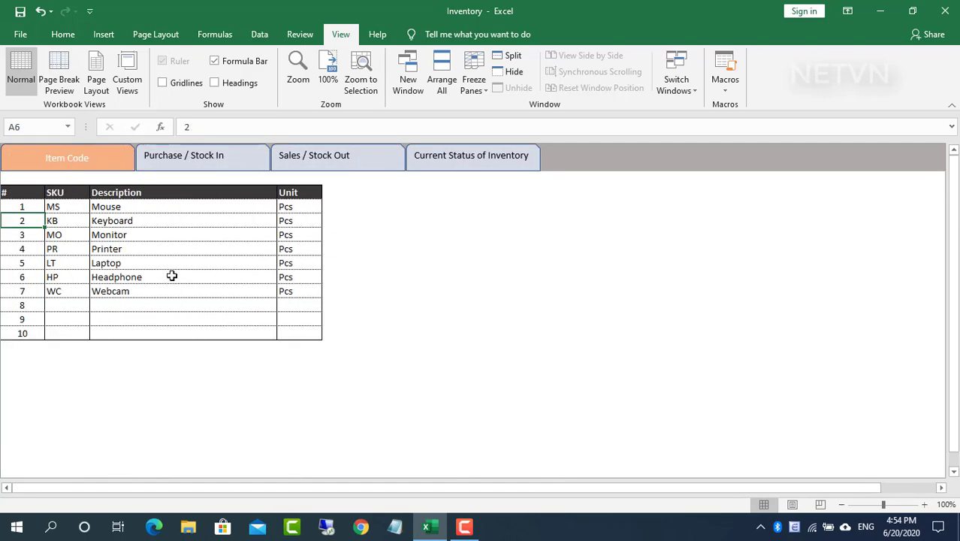
# Start the next Purchase / Stock In entry with the date copied from above, number P002 and an SKU chosen from the list
pyautogui.hotkey('ctrl', 'pagedown')
pyautogui.click(66, 235)
pyautogui.hotkey('ctrl', 'd')
pyautogui.press('Tab')
pyautogui.write('P002')
pyautogui.press('Tab')
pyautogui.write('pr')
pyautogui.click(170, 235)
pyautogui.click(164, 252)
# Enter a quantity of 5 and a price of 250 for the new purchase entry
pyautogui.click(359, 236)
pyautogui.write('5')
pyautogui.press('Tab')
pyautogui.write('250')
pyautogui.press('Tab')
# Start the next Sales / Stock Out entry with the date copied from above, number S001 and an SKU chosen from the list
pyautogui.click(334, 165)
pyautogui.click(62, 234)
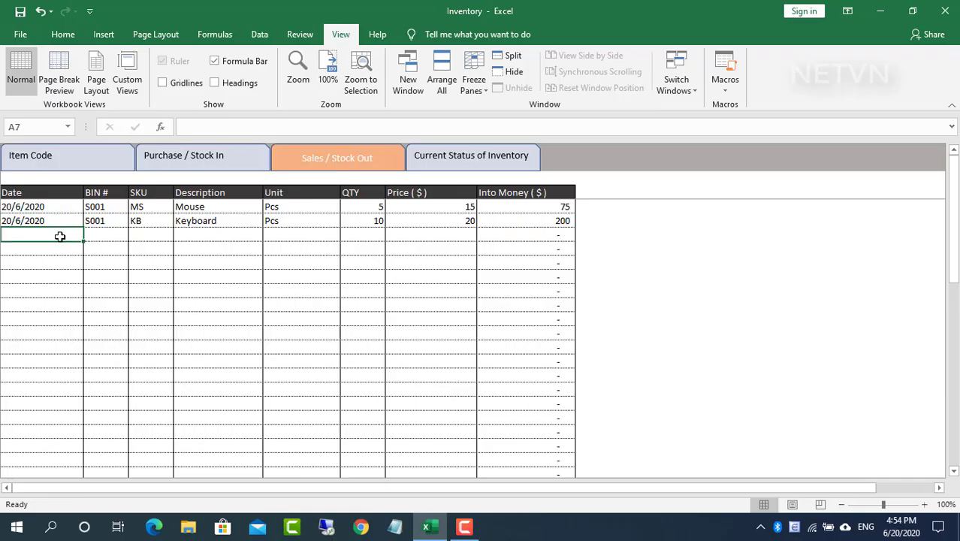
pyautogui.hotkey('ctrl', 'd')
pyautogui.press('Tab')
pyautogui.write('S001')
pyautogui.press('Tab')
pyautogui.click(180, 235)
pyautogui.click(150, 261)
# Enter a quantity of 2 and a price of 200 for the new sales entry
pyautogui.click(379, 237)
pyautogui.write('2')
pyautogui.press('Tab')
pyautogui.write('200')
pyautogui.press('Tab')
# Check the printer's stock on the Current Status of Inventory sheet and save the workbook
pyautogui.click(473, 158)
pyautogui.click(418, 248)
pyautogui.click(21, 13)
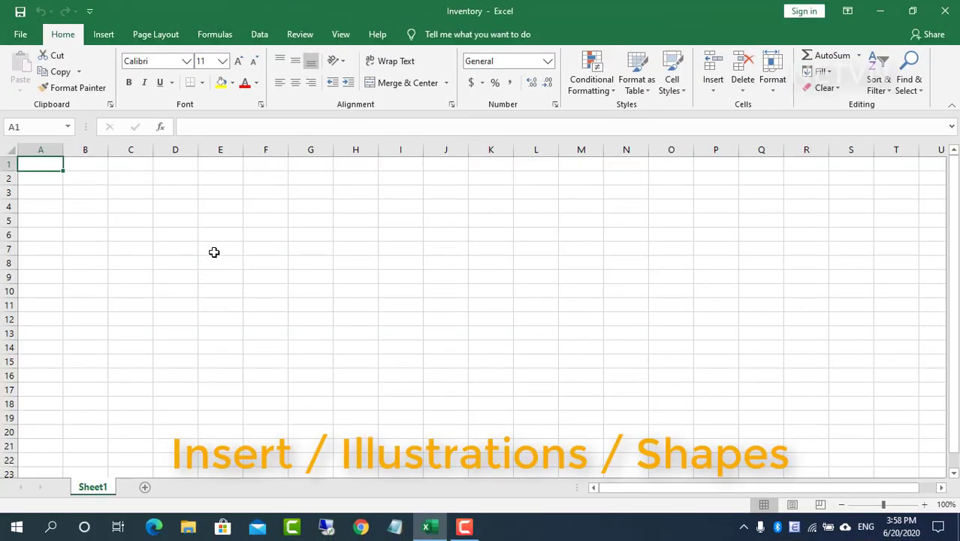
# Draw a rectangle with one rounded and one snipped top corner over A3:C4, about 1.98" wide and 0.4" high
pyautogui.click(111, 37)
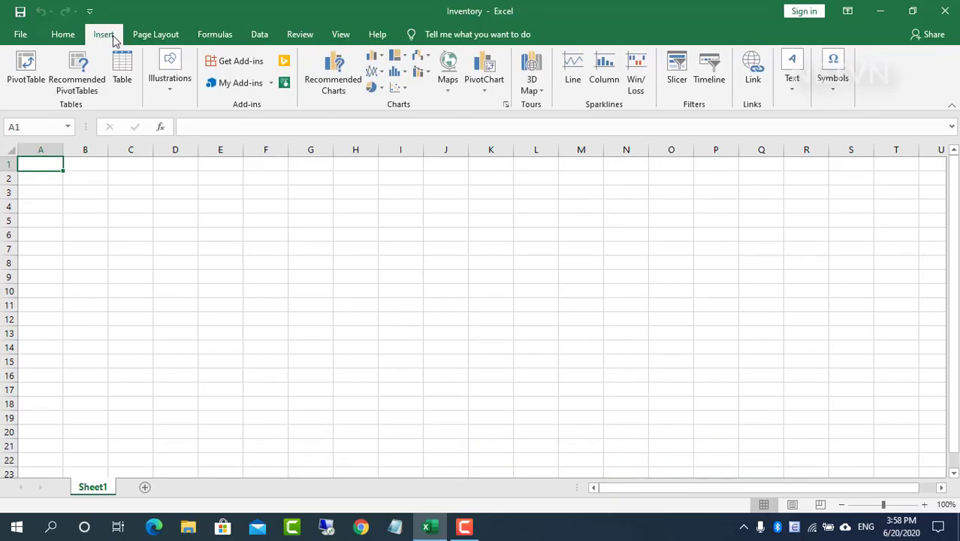
pyautogui.click(170, 79)
pyautogui.click(197, 143)
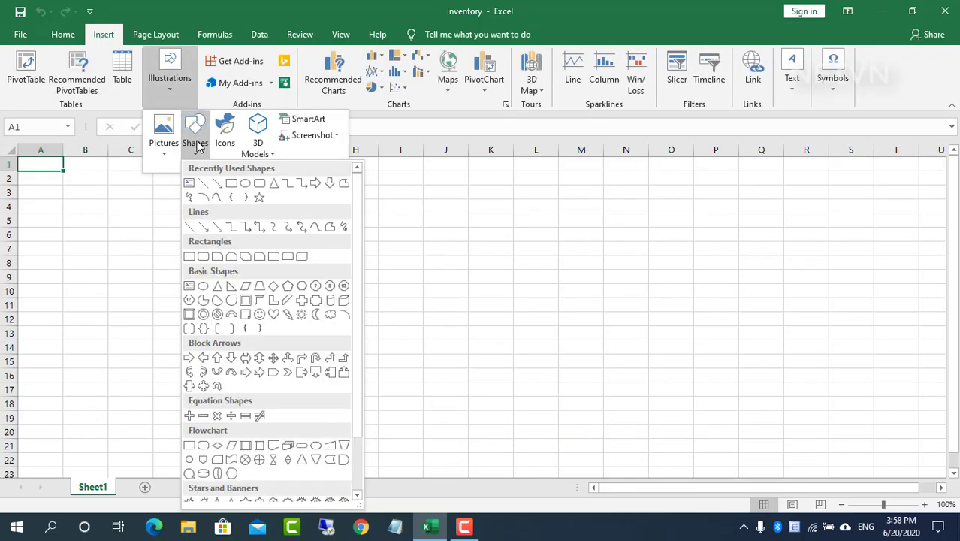
pyautogui.click(260, 258)
pyautogui.moveTo(18, 185); pyautogui.dragTo(152, 212)
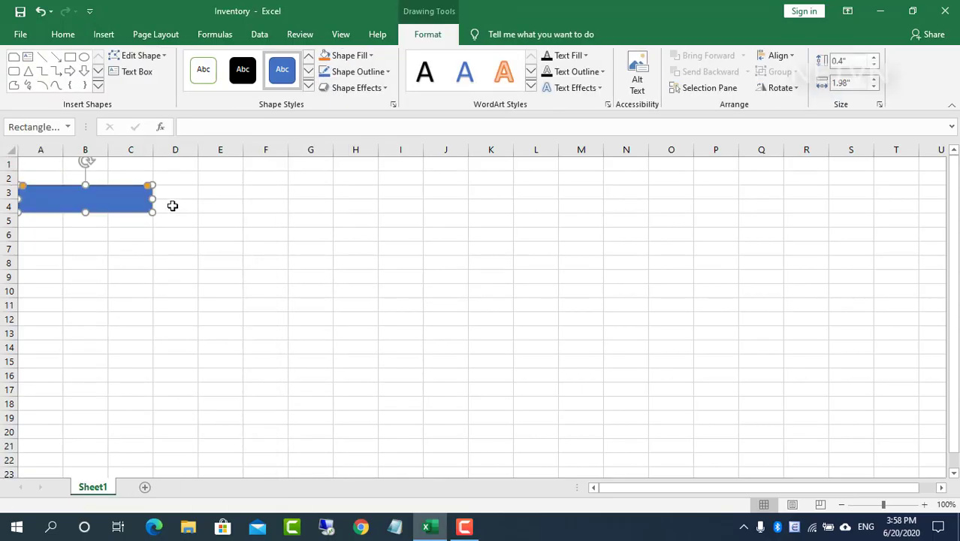
# Set the rectangle's properties to Don't move or size with cells
pyautogui.rightClick(142, 207)
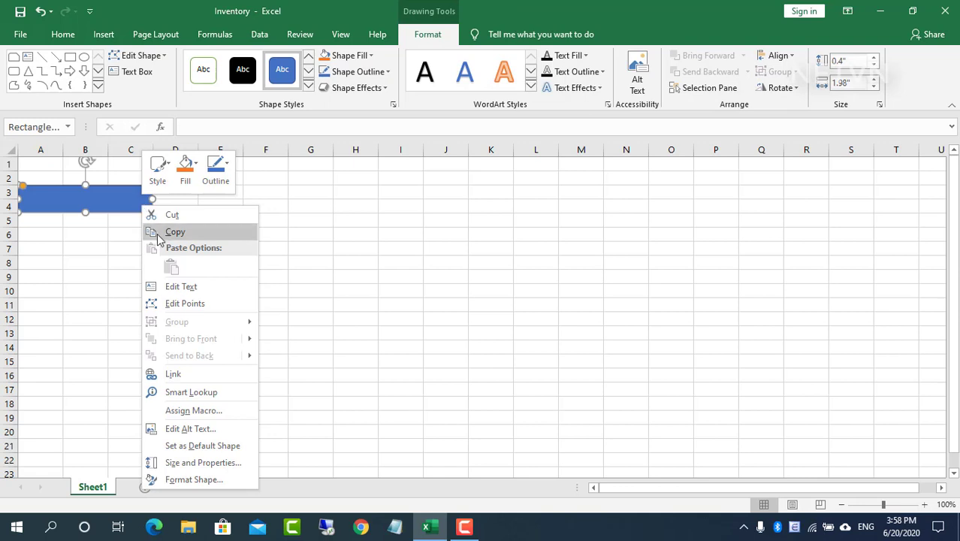
pyautogui.click(197, 461)
pyautogui.click(789, 392)
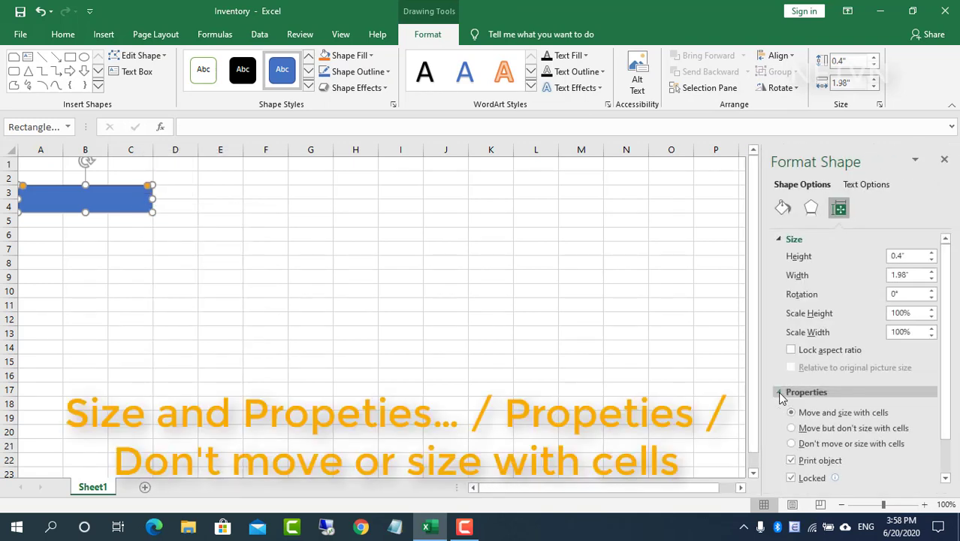
pyautogui.click(944, 159)
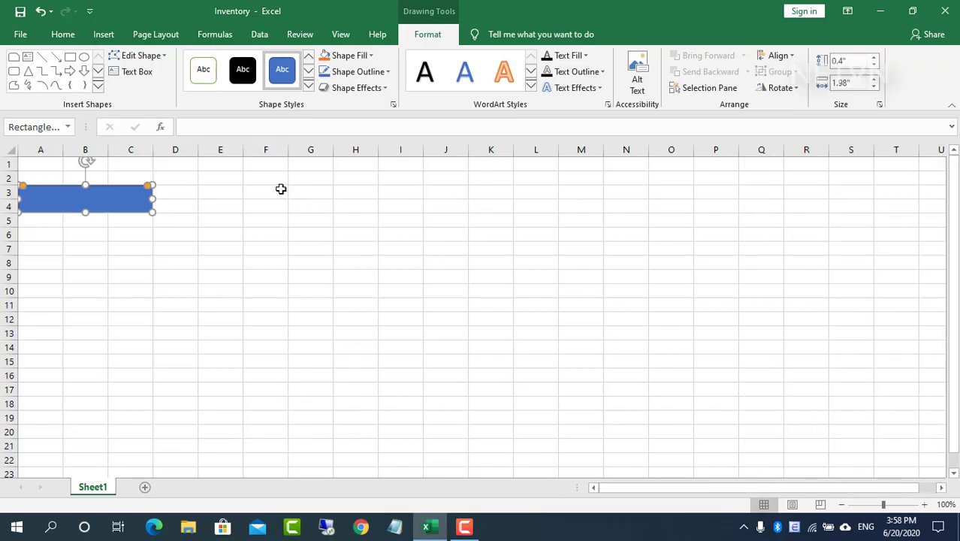
# Duplicate the rectangle three times and line up all four shapes side by side across A1:L2
pyautogui.keyDown('ctrl'); pyautogui.moveTo(118, 201); pyautogui.dragTo(422, 364); pyautogui.keyUp('ctrl')
pyautogui.click(134, 205)
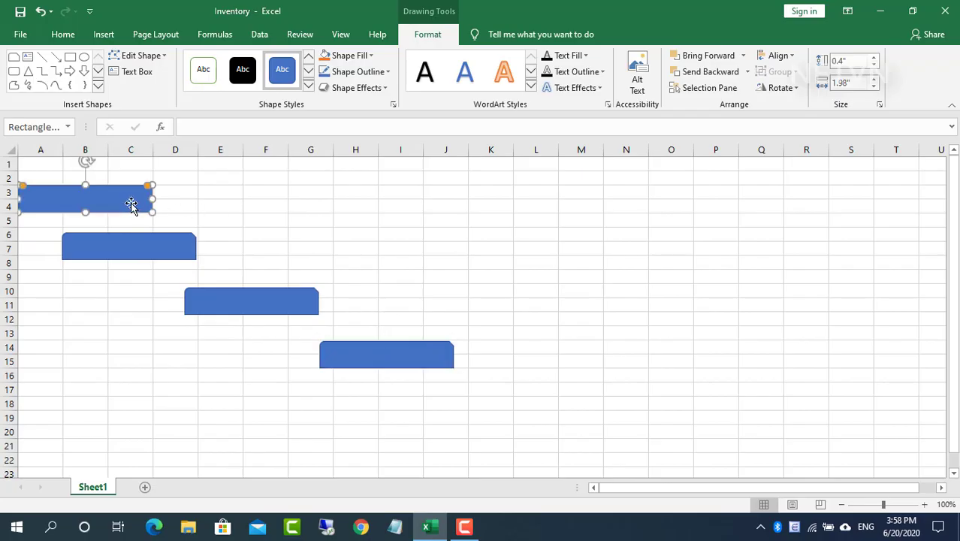
pyautogui.moveTo(129, 203); pyautogui.dragTo(129, 177)
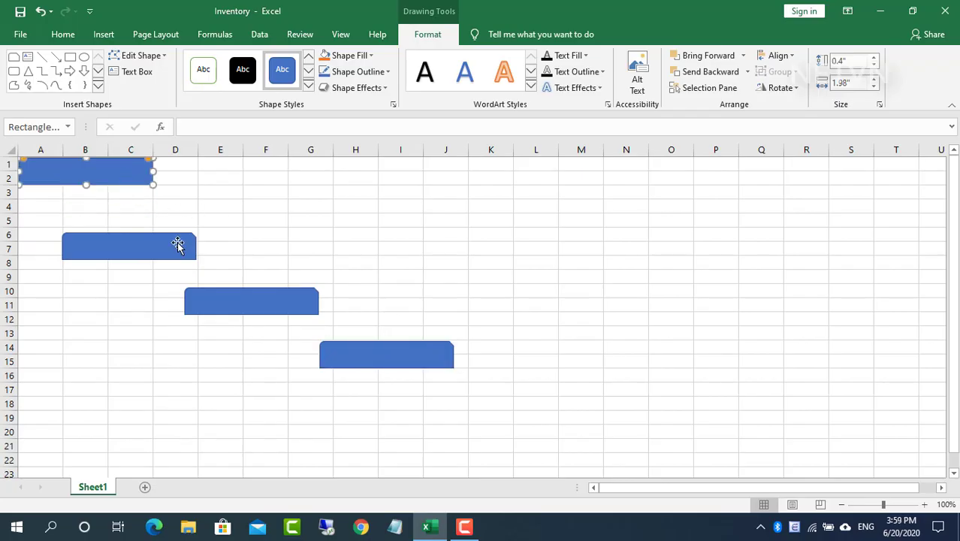
pyautogui.moveTo(187, 242); pyautogui.dragTo(263, 171)
pyautogui.moveTo(270, 300); pyautogui.dragTo(360, 172)
pyautogui.moveTo(419, 354); pyautogui.dragTo(524, 172)
# Place two more copies of the shape at about N5:P6 and N9:P10 and label both Item Code
pyautogui.moveTo(464, 178); pyautogui.dragTo(697, 296)
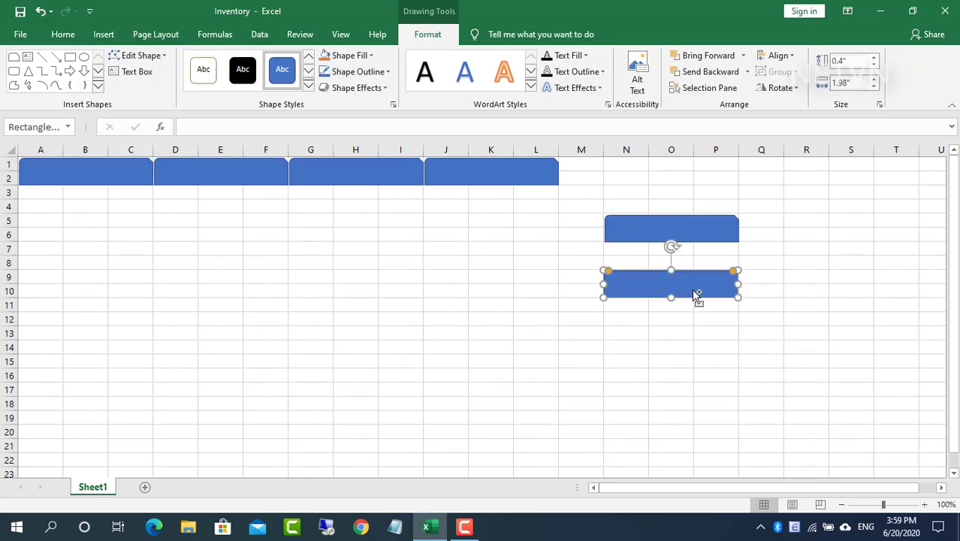
pyautogui.click(648, 236)
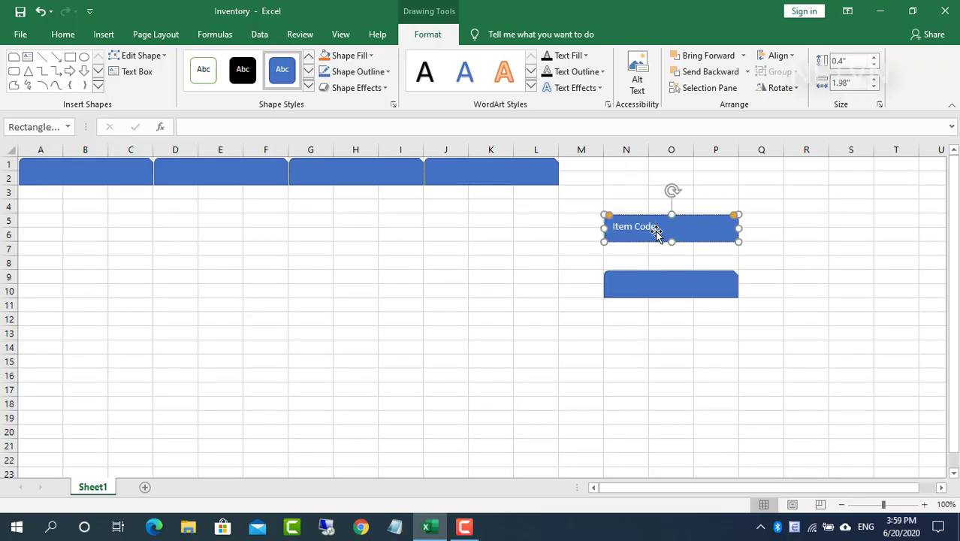
pyautogui.click(668, 289)
pyautogui.write('Ite')
# Give the upper Item Code sample shape at N5:P6 a light orange fill and centered text
pyautogui.click(663, 226)
pyautogui.click(68, 34)
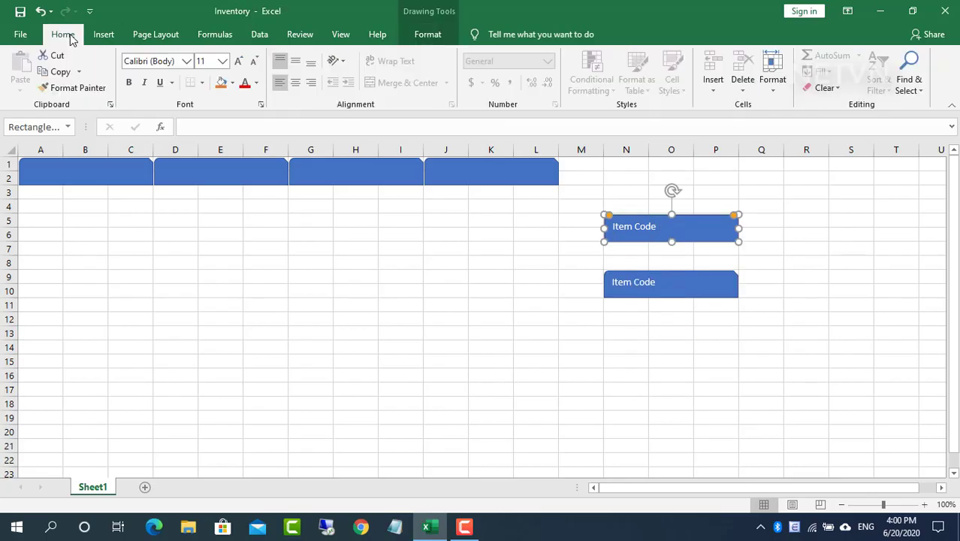
pyautogui.click(232, 83)
pyautogui.click(281, 143)
pyautogui.click(295, 83)
# Give the lower Item Code sample shape at N9:P10 a light blue-gray fill and black text
pyautogui.press('Tab')
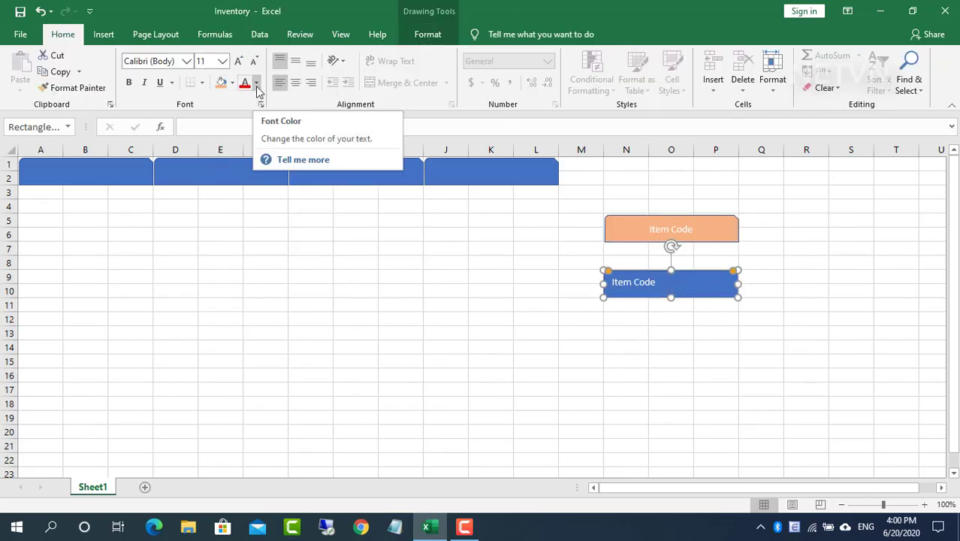
pyautogui.click(232, 83)
pyautogui.click(256, 143)
# Label the first two shapes in the row Item Code and Purchase / Stock In
pyautogui.click(122, 172)
pyautogui.write('Item Code')
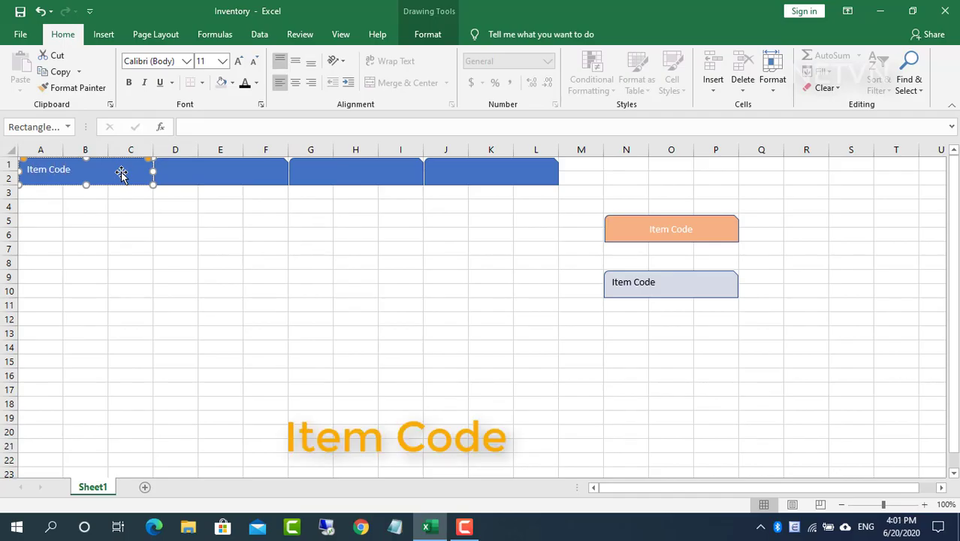
pyautogui.click(186, 175)
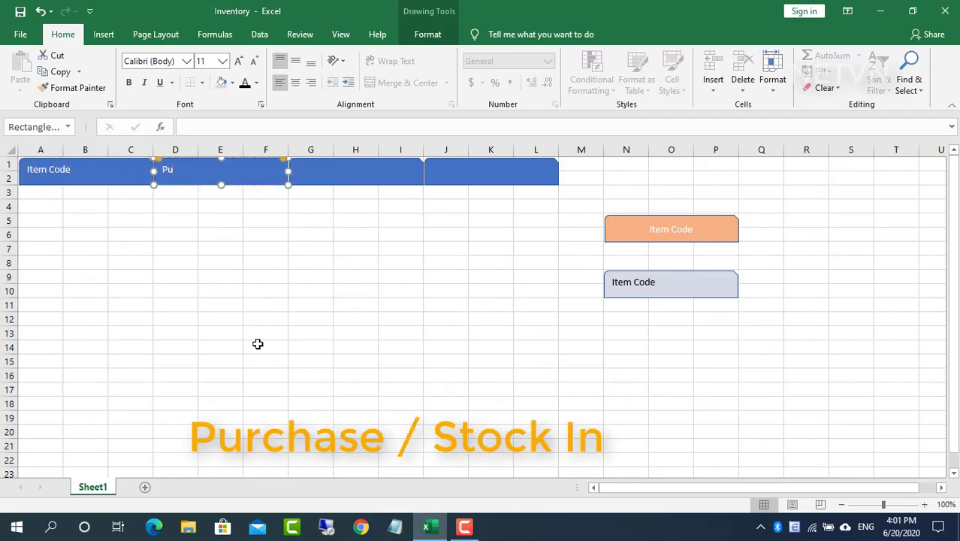
pyautogui.write('Purchase / S')
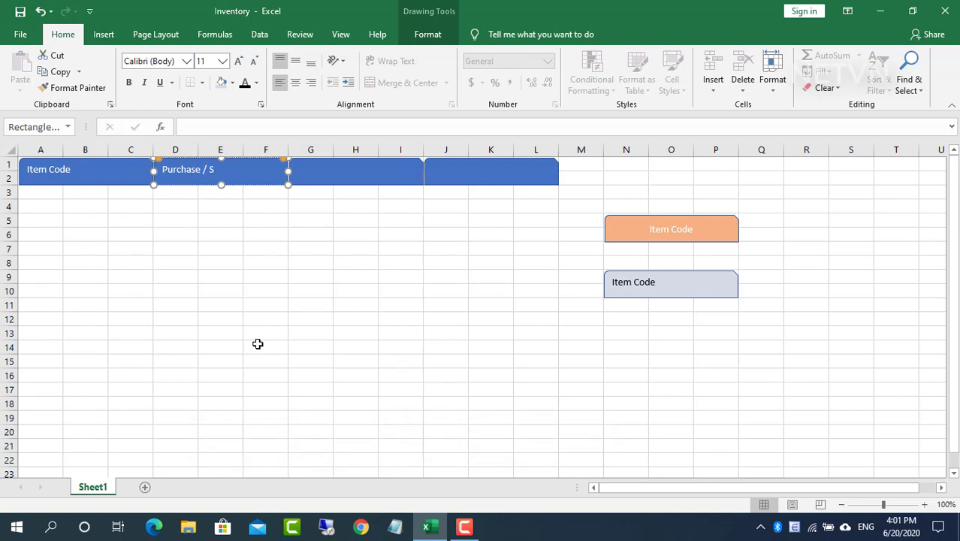
pyautogui.write('tock In')
# Label the third and fourth shapes in the row Sales / Stock Out and Current Status of Inventory
pyautogui.click(366, 175)
pyautogui.write('Sales / ')
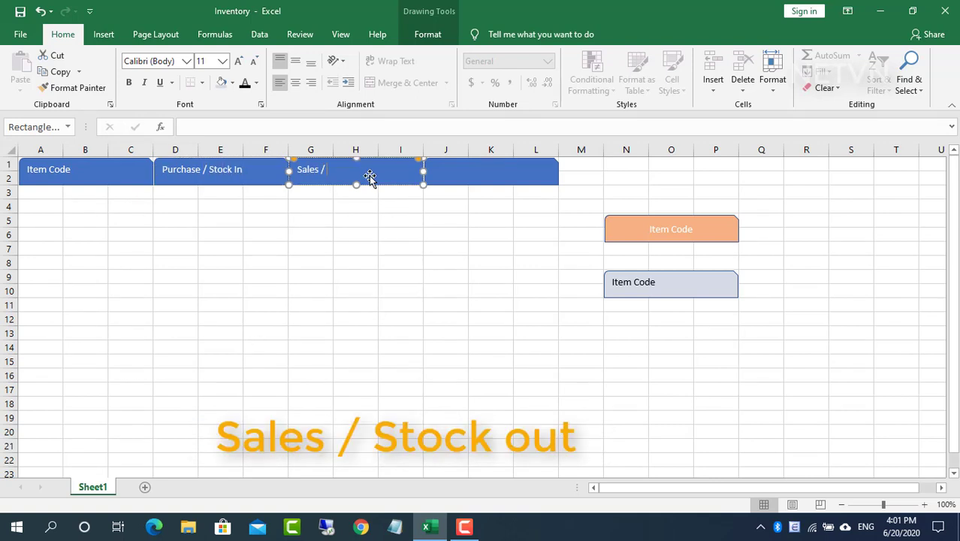
pyautogui.write('Stock Out')
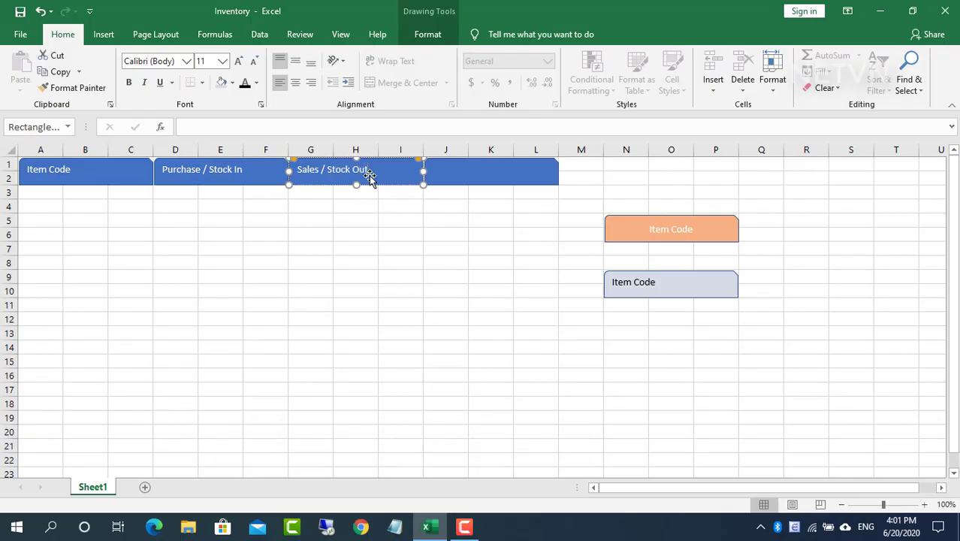
pyautogui.click(492, 178)
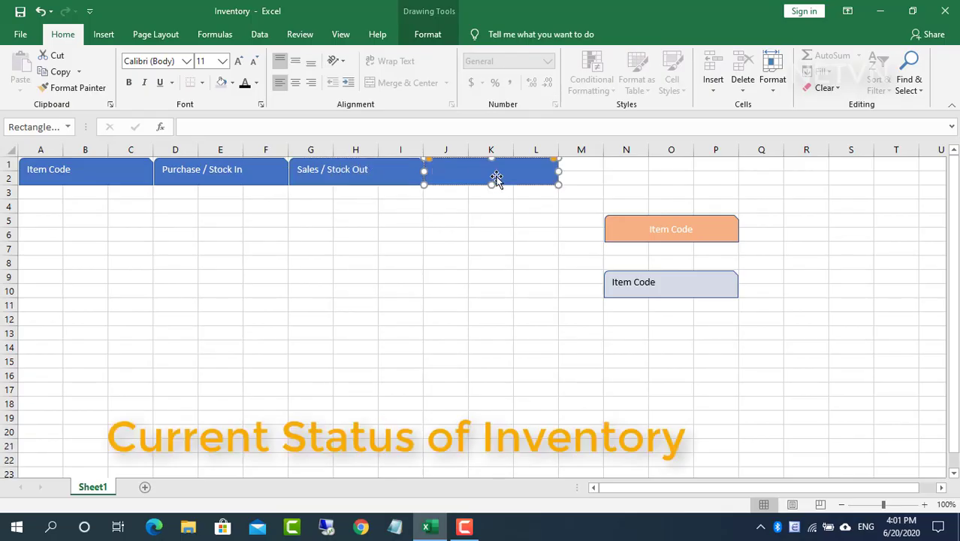
pyautogui.write('Current Status of Inventory')
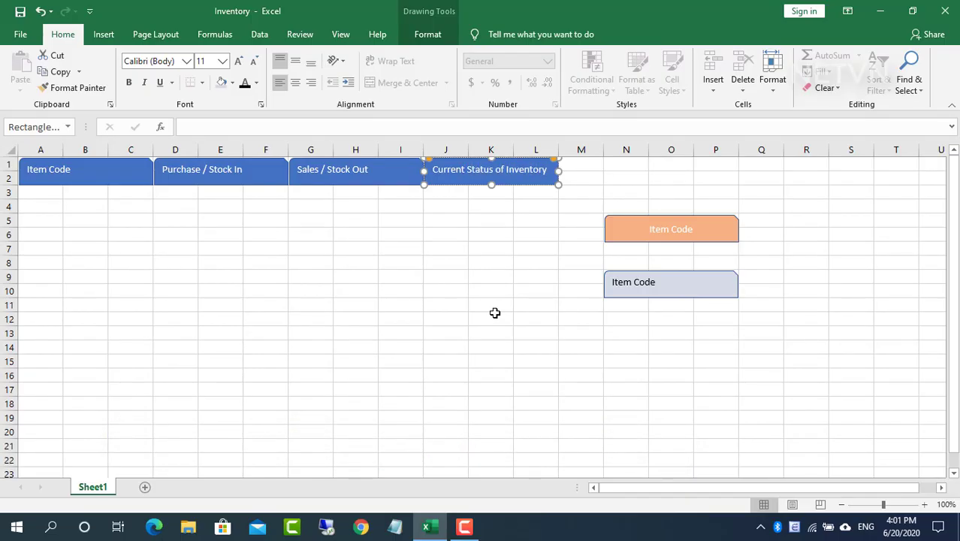
pyautogui.click(495, 312)
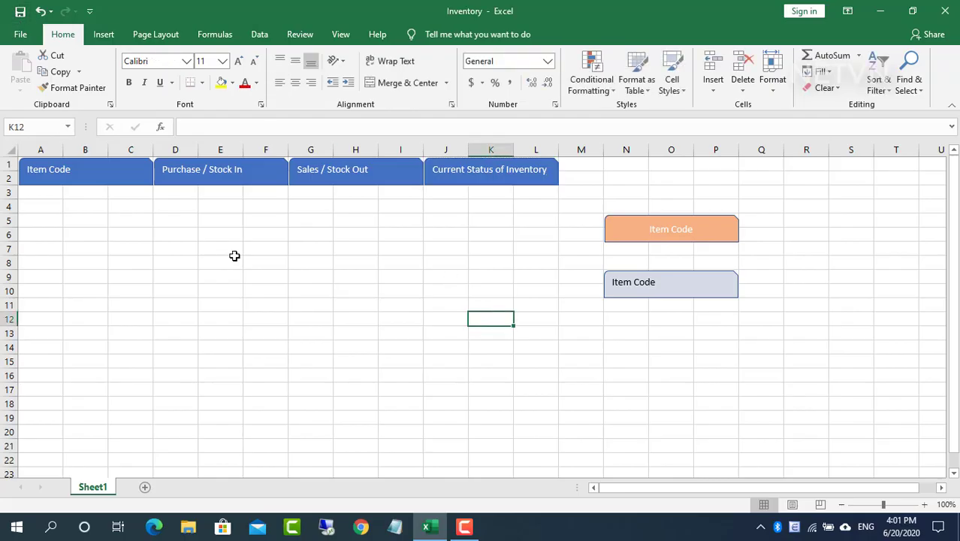
# Rename Sheet1 as ItemCode
pyautogui.rightClick(100, 492)
pyautogui.click(156, 341)
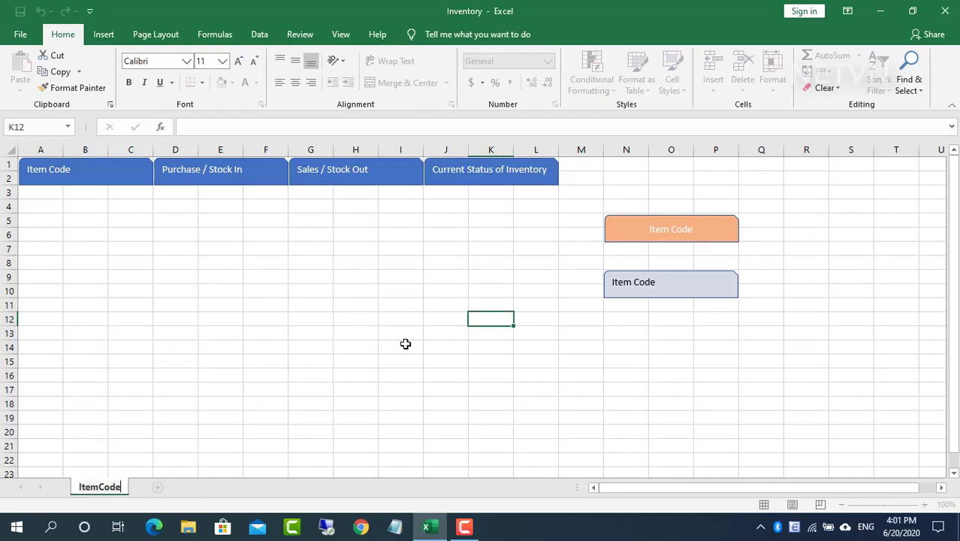
pyautogui.write('ItemCode')
pyautogui.press('Return')
# Fill rows 1 and 2 behind the navigation shapes with a gray theme color
pyautogui.moveTo(11, 164); pyautogui.dragTo(10, 178)
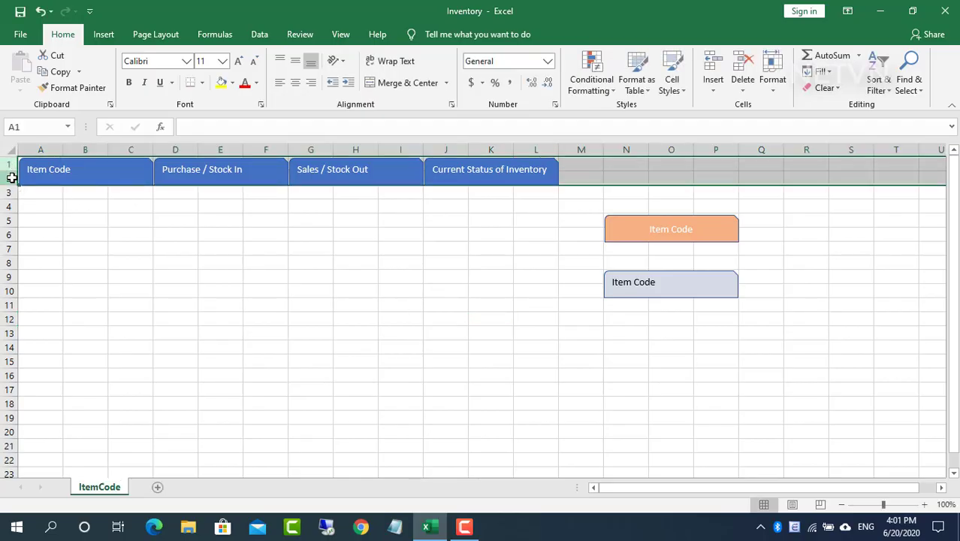
pyautogui.click(232, 83)
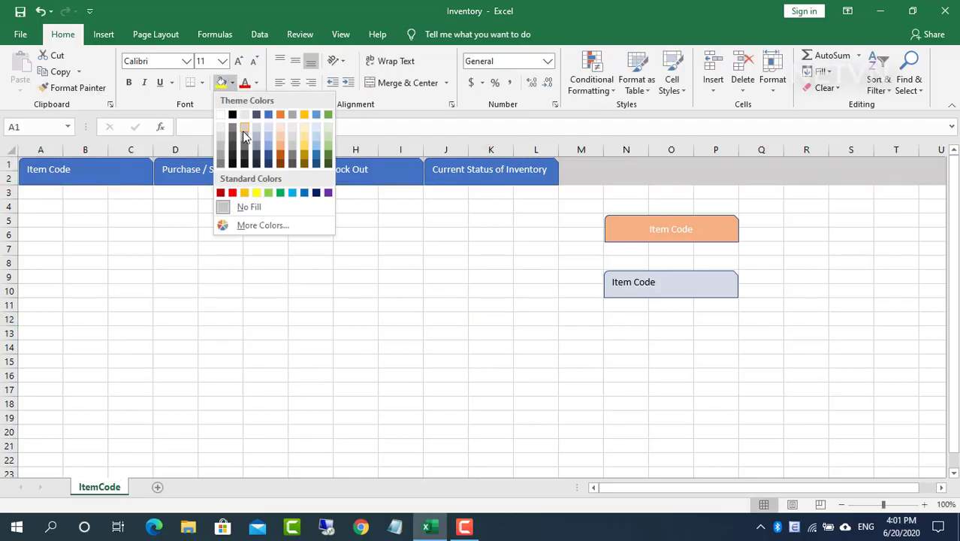
pyautogui.click(242, 136)
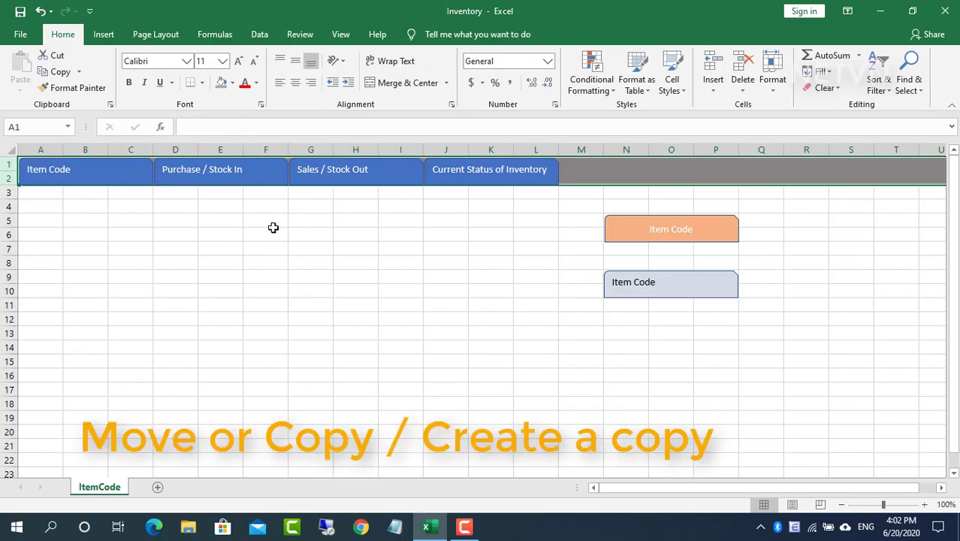
# Create three copies of the ItemCode sheet in the same workbook
pyautogui.rightClick(119, 488)
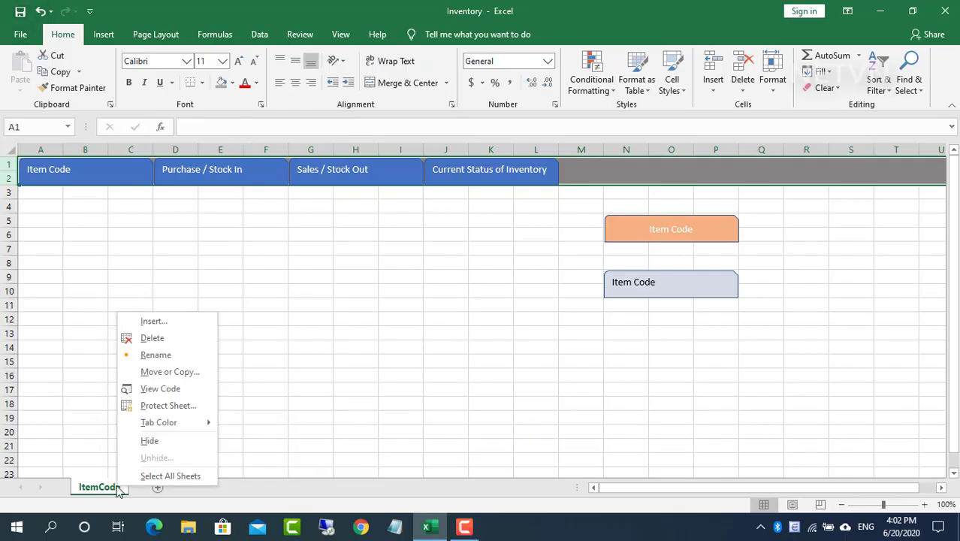
pyautogui.click(166, 372)
pyautogui.click(73, 427)
pyautogui.click(174, 449)
pyautogui.rightClick(109, 487)
pyautogui.click(154, 373)
pyautogui.click(72, 427)
pyautogui.click(172, 450)
pyautogui.rightClick(120, 487)
pyautogui.click(160, 371)
pyautogui.click(72, 426)
pyautogui.click(169, 449)
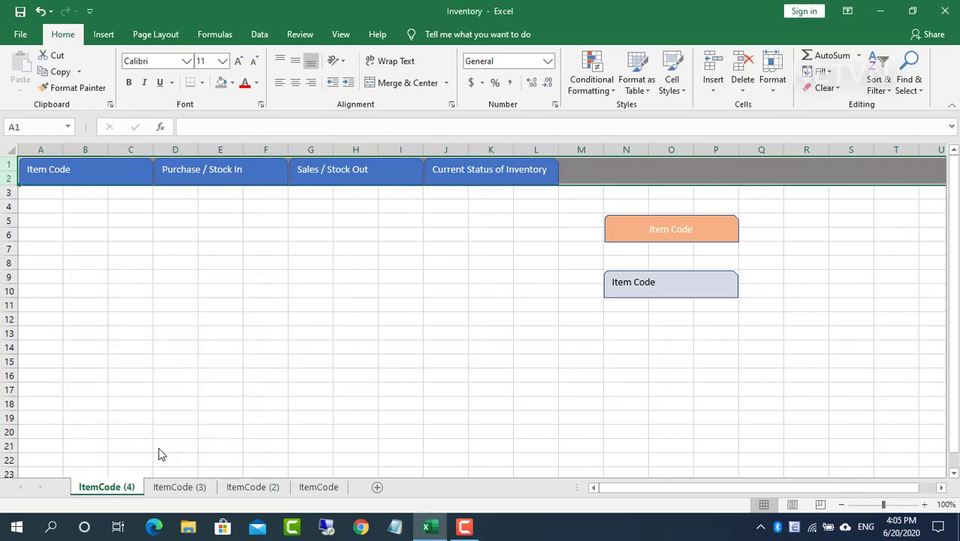
# Rename the ItemCode (4) sheet as Purchase
pyautogui.rightClick(118, 488)
pyautogui.click(150, 353)
pyautogui.write('Purchase')
pyautogui.press('Return')
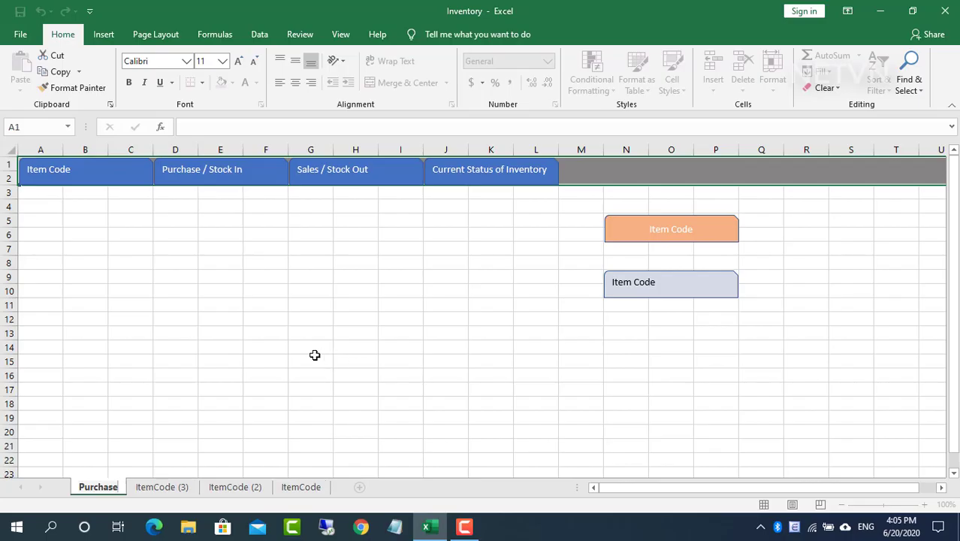
# Rename the ItemCode (3) sheet as Sales
pyautogui.click(162, 486)
pyautogui.rightClick(162, 486)
pyautogui.click(221, 368)
pyautogui.write('Sale')
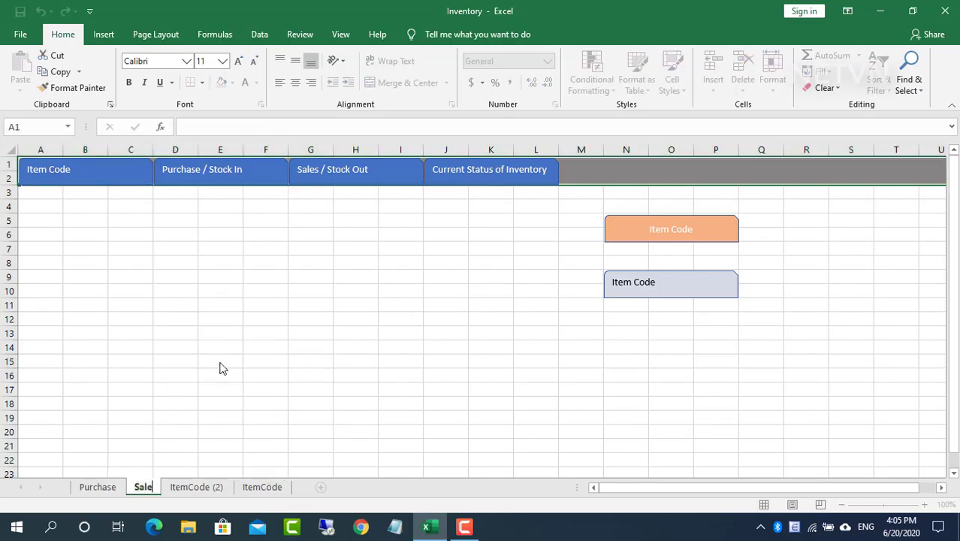
pyautogui.write('s')
pyautogui.press('Return')
# Rename the ItemCode (2) sheet as Status and move the ItemCode sheet in front of Purchase
pyautogui.rightClick(212, 486)
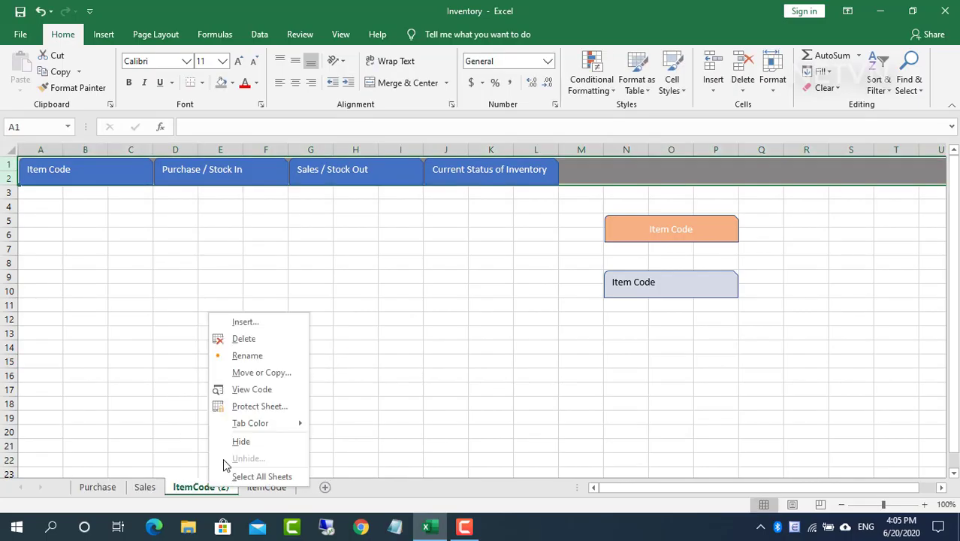
pyautogui.click(259, 359)
pyautogui.write('Status')
pyautogui.press('Return')
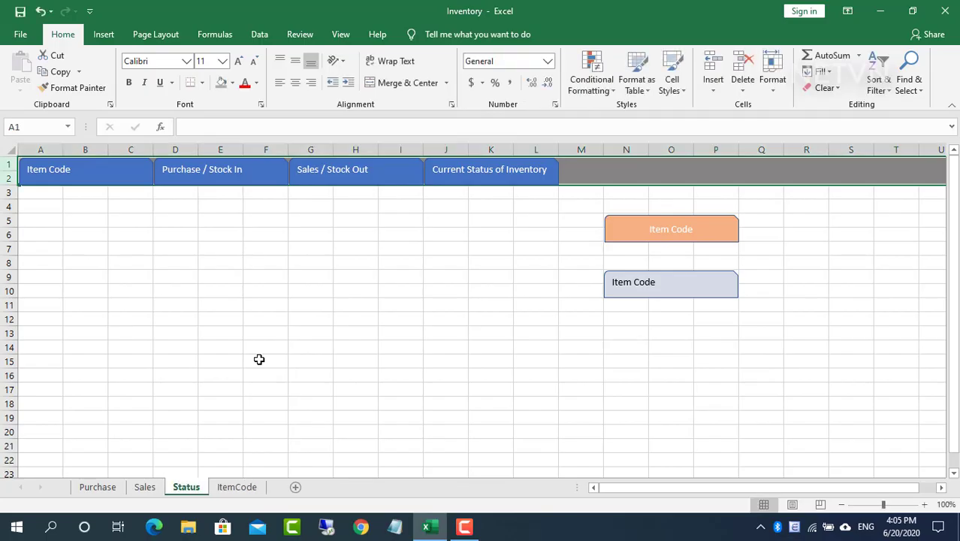
pyautogui.moveTo(237, 488); pyautogui.dragTo(82, 488)
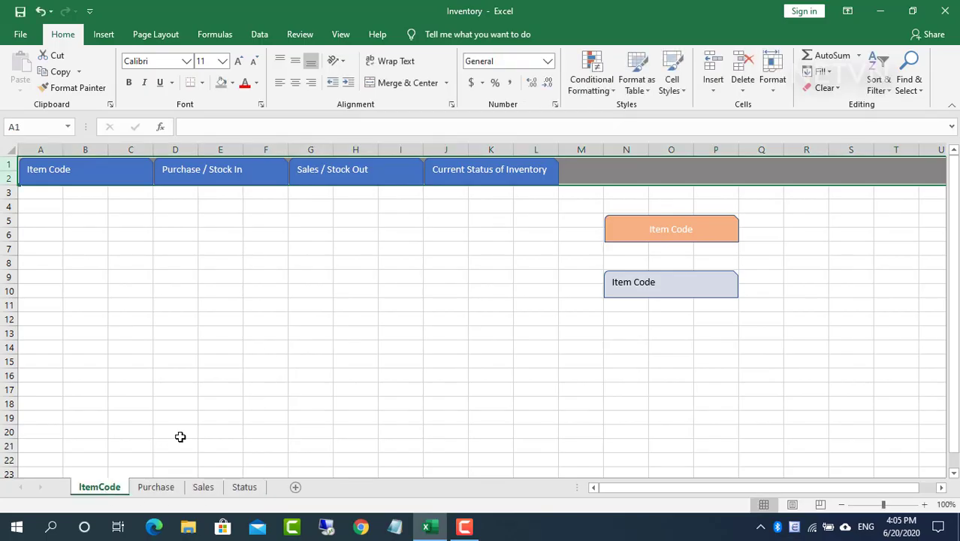
# Copy the orange sample shape's formatting onto the Item Code tab shape on the ItemCode sheet
pyautogui.click(640, 233)
pyautogui.click(72, 87)
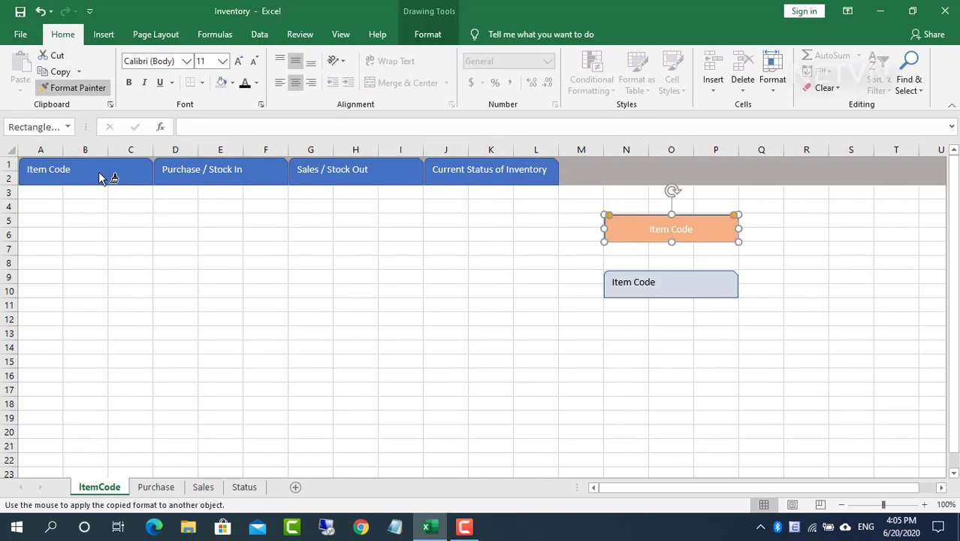
pyautogui.click(100, 171)
# Copy the light blue sample's formatting onto the Purchase / Stock In, Sales / Stock Out and Current Status of Inventory shapes on the ItemCode sheet
pyautogui.click(657, 284)
pyautogui.click(73, 87)
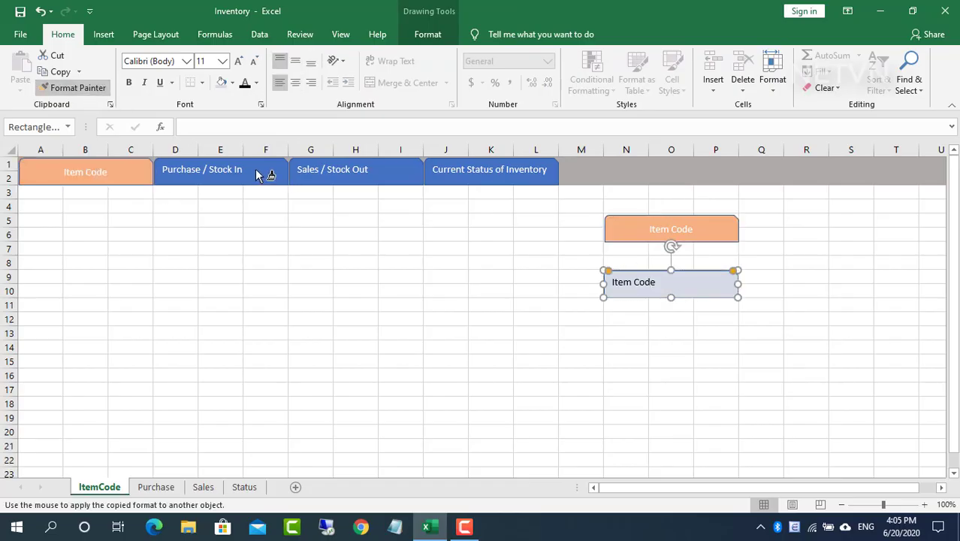
pyautogui.click(255, 175)
pyautogui.click(669, 289)
pyautogui.click(73, 87)
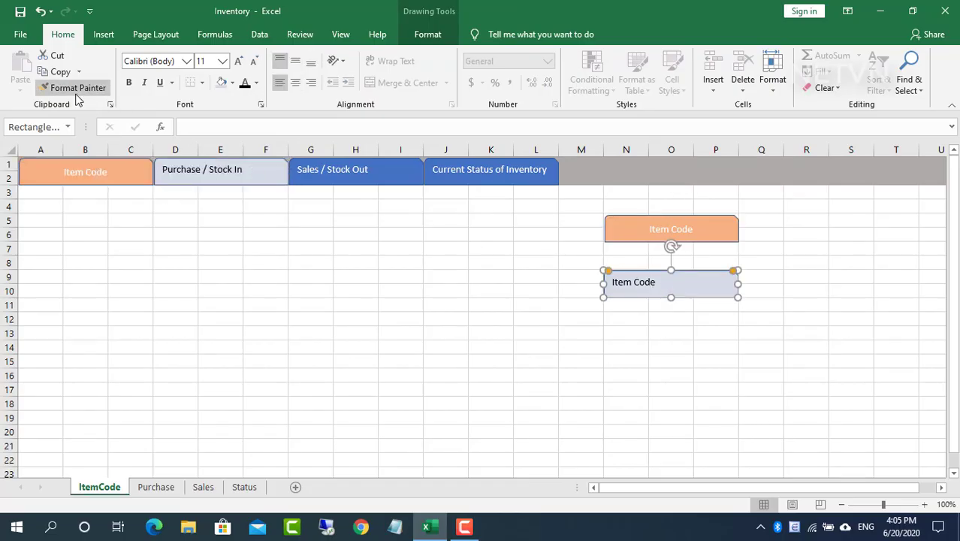
pyautogui.click(379, 172)
pyautogui.click(699, 283)
pyautogui.click(73, 87)
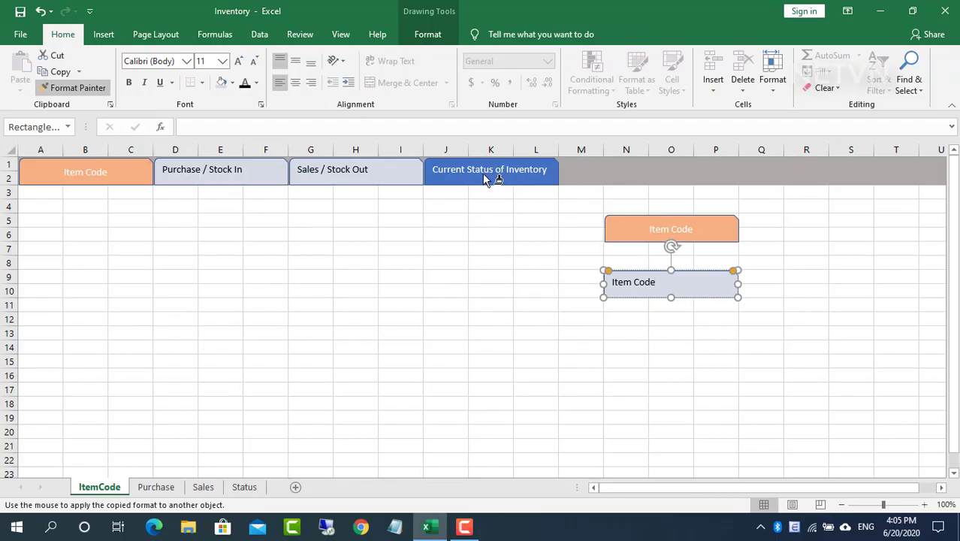
pyautogui.click(486, 178)
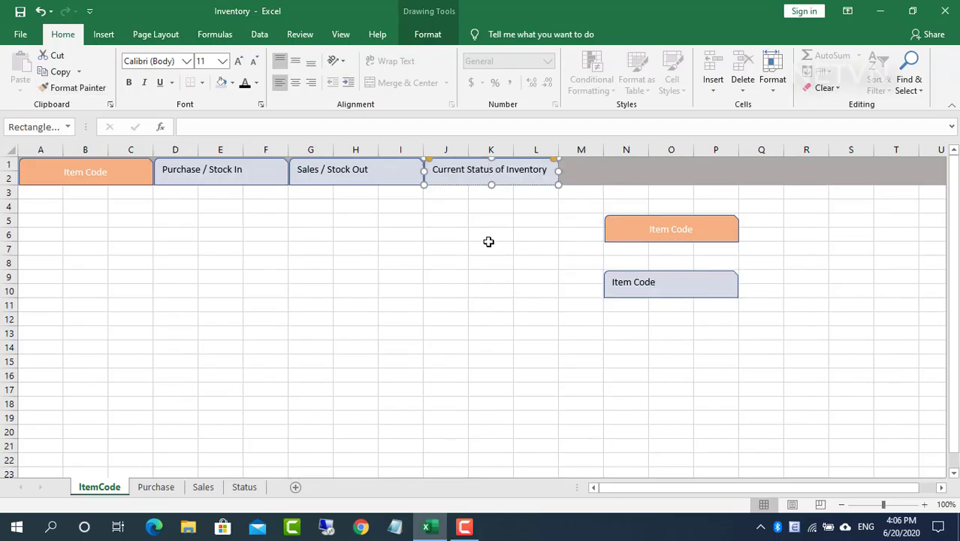
pyautogui.click(450, 344)
# On the Purchase sheet, copy the orange sample's formatting onto the Purchase / Stock In shape
pyautogui.click(167, 489)
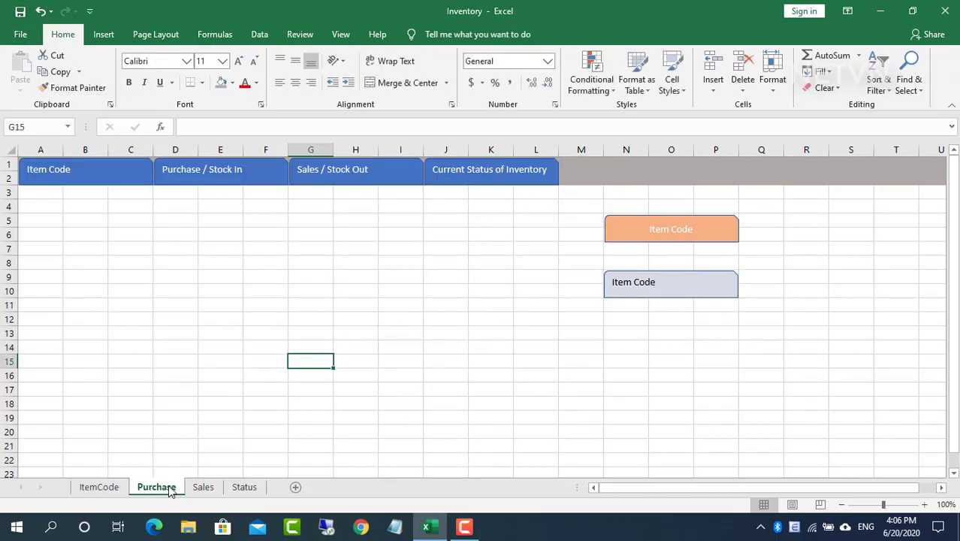
pyautogui.click(622, 241)
pyautogui.click(73, 87)
pyautogui.click(181, 173)
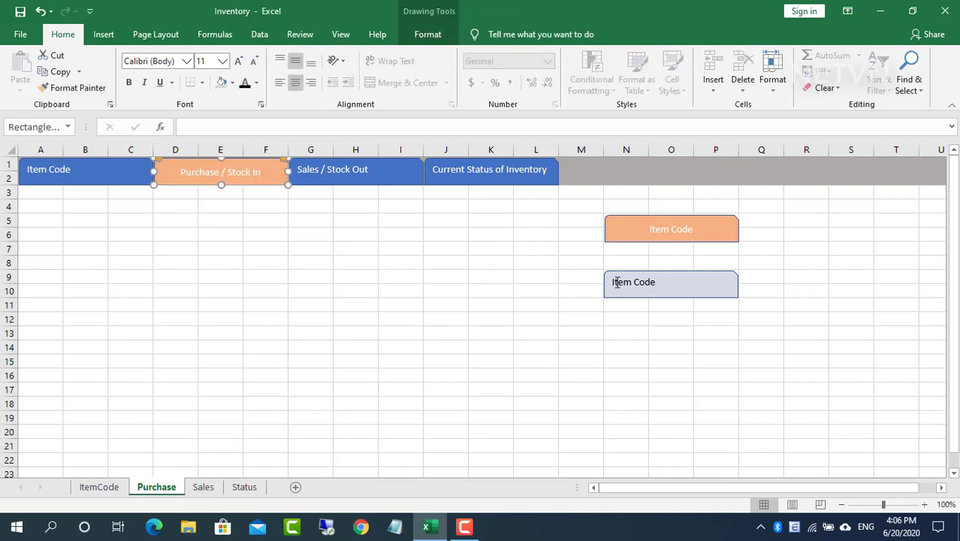
# Copy the light blue sample's formatting onto the Item Code, Sales / Stock Out and Current Status of Inventory shapes on the Purchase sheet
pyautogui.click(619, 281)
pyautogui.click(73, 87)
pyautogui.click(45, 171)
pyautogui.click(672, 285)
pyautogui.click(72, 87)
pyautogui.click(332, 172)
pyautogui.click(676, 286)
pyautogui.click(73, 87)
pyautogui.click(489, 173)
pyautogui.click(477, 230)
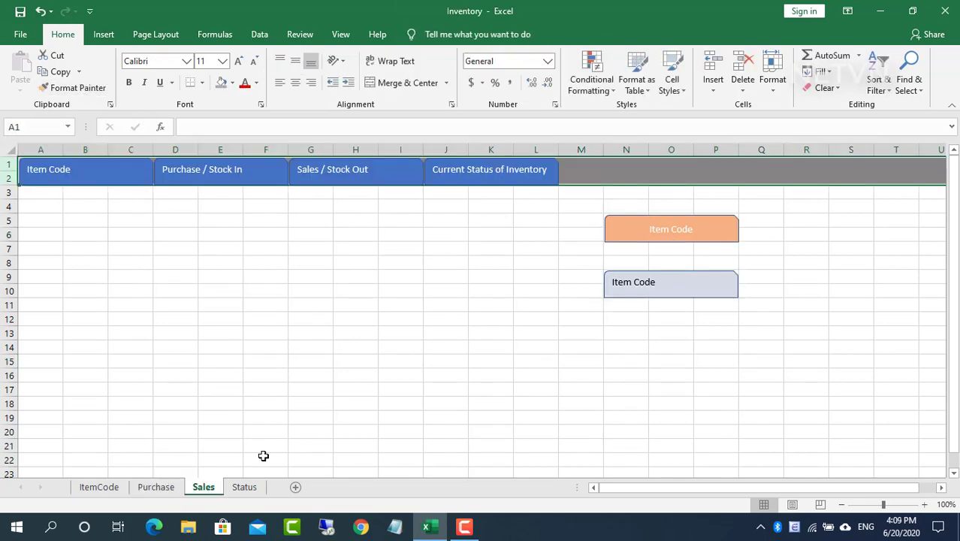
# On the Sales sheet, copy the orange sample's formatting onto the Sales / Stock Out shape
pyautogui.click(670, 229)
pyautogui.click(73, 87)
pyautogui.click(355, 172)
# Copy the light blue sample's formatting onto the Item Code, Purchase / Stock In and Current Status of Inventory shapes on the Sales sheet
pyautogui.click(670, 284)
pyautogui.click(73, 88)
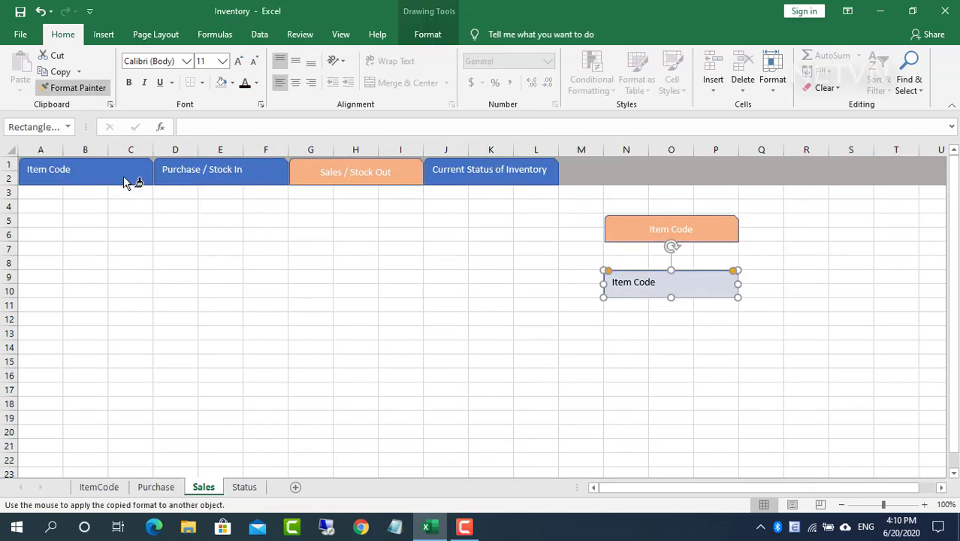
pyautogui.click(48, 171)
pyautogui.click(671, 284)
pyautogui.click(73, 87)
pyautogui.click(201, 171)
pyautogui.click(671, 284)
pyautogui.click(73, 87)
pyautogui.click(488, 171)
# On the Status sheet, copy the orange sample's formatting onto Current Status of Inventory and the light blue formatting onto the other three tab shapes
pyautogui.click(244, 487)
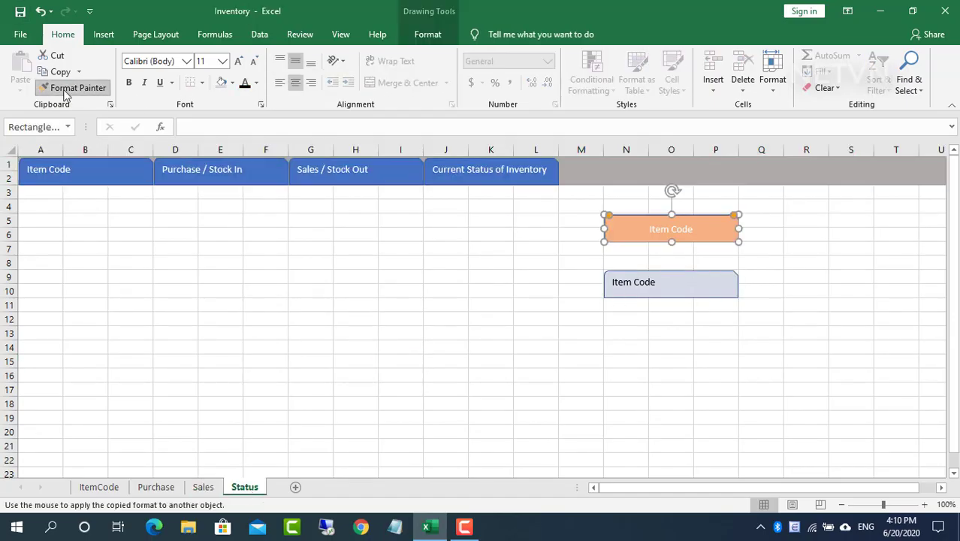
pyautogui.click(489, 171)
pyautogui.click(670, 284)
pyautogui.doubleClick(72, 87)
pyautogui.click(48, 171)
pyautogui.click(201, 171)
pyautogui.click(332, 171)
pyautogui.press('Escape')
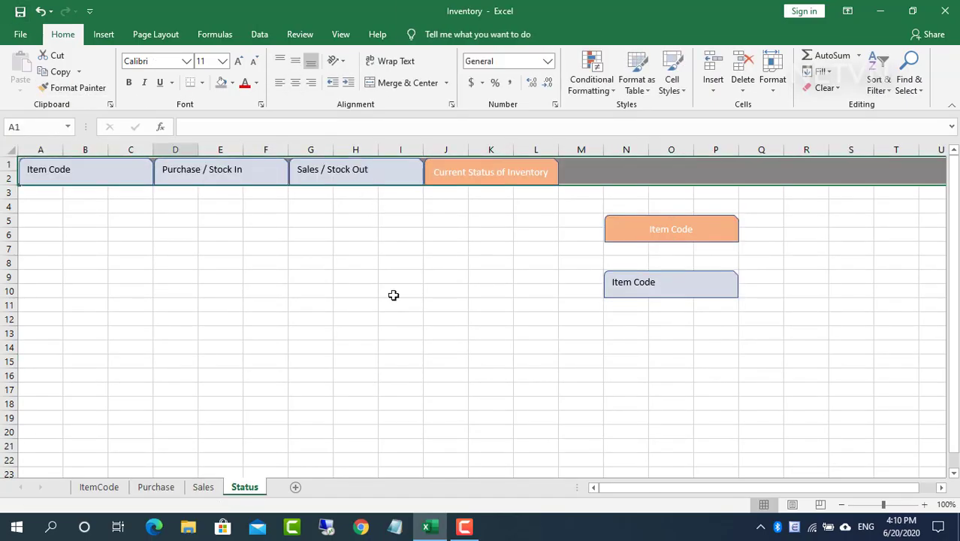
# On the ItemCode sheet, enter the headers #, SKU, Description and Unit in A4:D4
pyautogui.click(202, 487)
pyautogui.click(99, 487)
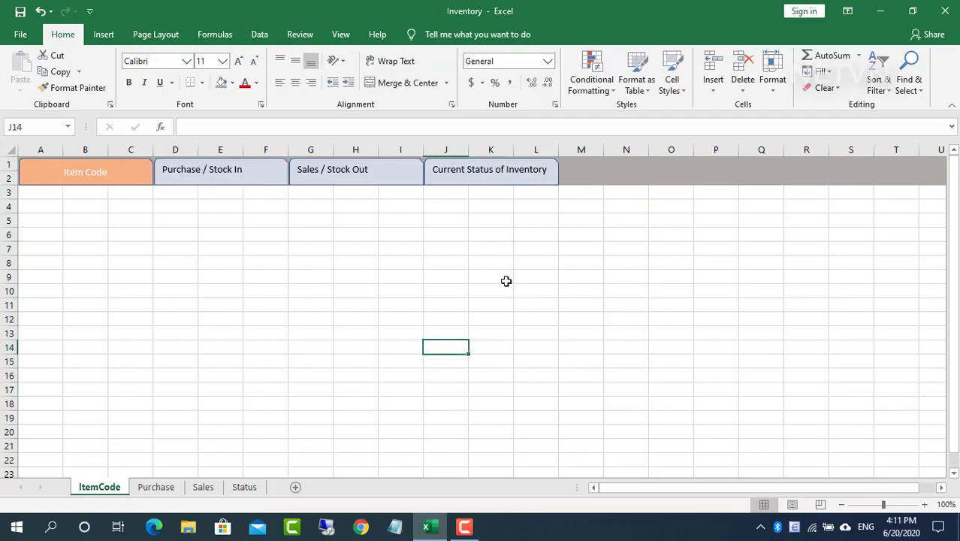
pyautogui.click(40, 206)
pyautogui.write('#\tSKU\tDescription\tUnit')
# Number the item rows 1 to 10 in A5:A14 as a filled series
pyautogui.click(50, 218)
pyautogui.write('1')
pyautogui.press('Return')
pyautogui.write('2')
pyautogui.moveTo(41, 221); pyautogui.dragTo(40, 235)
pyautogui.moveTo(64, 241); pyautogui.dragTo(73, 353)
# Widen the Description column and enter the items MS Mouse with unit Pcs, KB Keyboard and MO Monitor from row 5 down
pyautogui.moveTo(153, 150); pyautogui.dragTo(295, 150)
pyautogui.click(85, 221)
pyautogui.write('MS\tMouse\tPcs')
pyautogui.press('Return')
pyautogui.write('KB\tKeyboard')
pyautogui.press('Return')
pyautogui.write('MO\tMonitor')
pyautogui.press('Return')
# Enter the items PR Printer, LT Laptop, HP Headphone and WC Webcam in rows 8 to 11
pyautogui.write('PR\tPrinter')
pyautogui.press('Return')
pyautogui.write('LT\tLaptop')
pyautogui.press('Return')
pyautogui.write('HP\tHeadphone')
pyautogui.press('Return')
pyautogui.write('WC\tWebcam')
pyautogui.press('Return')
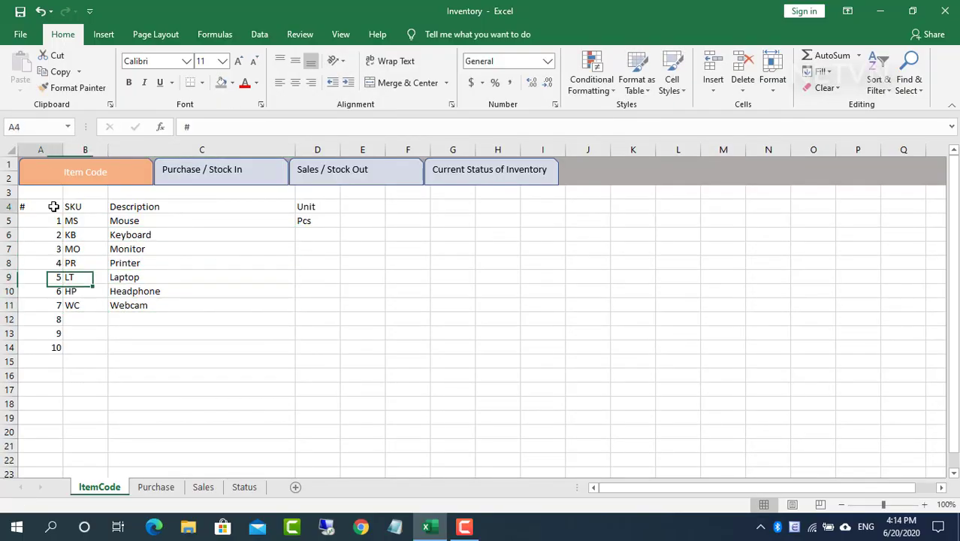
# Apply borders to the item table A4:D14, with solid outline and vertical lines and dotted horizontal lines between rows
pyautogui.moveTo(45, 207); pyautogui.dragTo(334, 347)
pyautogui.click(201, 82)
pyautogui.click(216, 442)
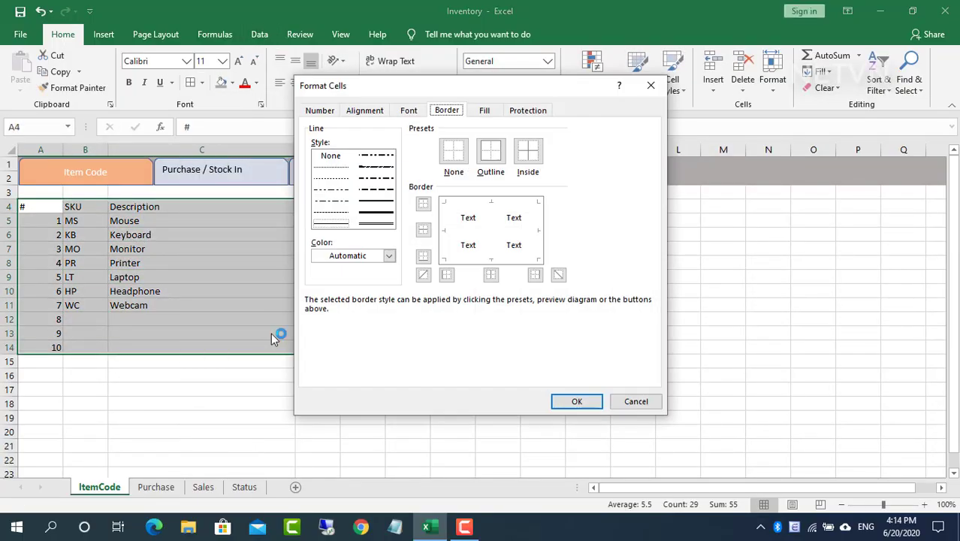
pyautogui.click(443, 225)
pyautogui.click(576, 401)
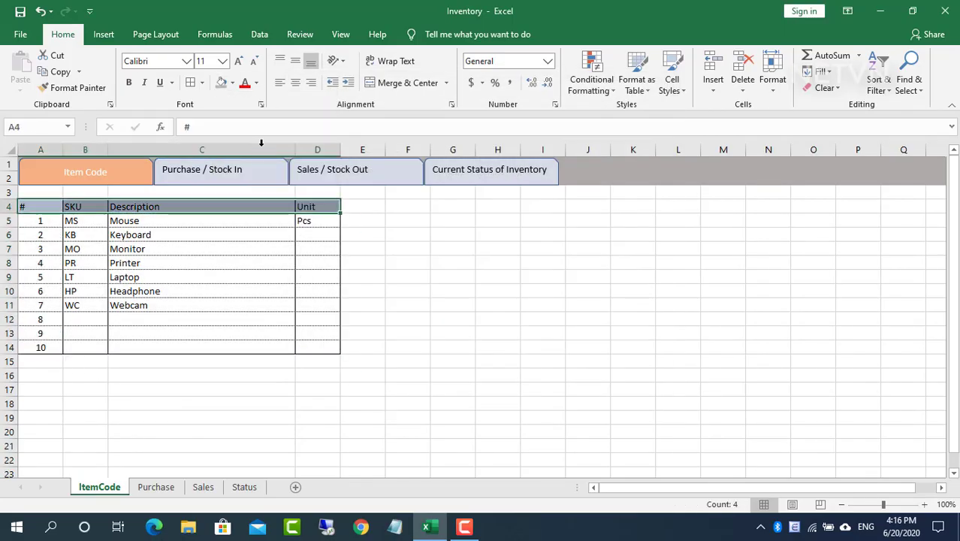
# Format the header row A4:D4 with a dark fill and bold white text, and copy the unit Pcs down to D11
pyautogui.click(188, 238)
pyautogui.moveTo(43, 208); pyautogui.dragTo(248, 208)
pyautogui.click(231, 82)
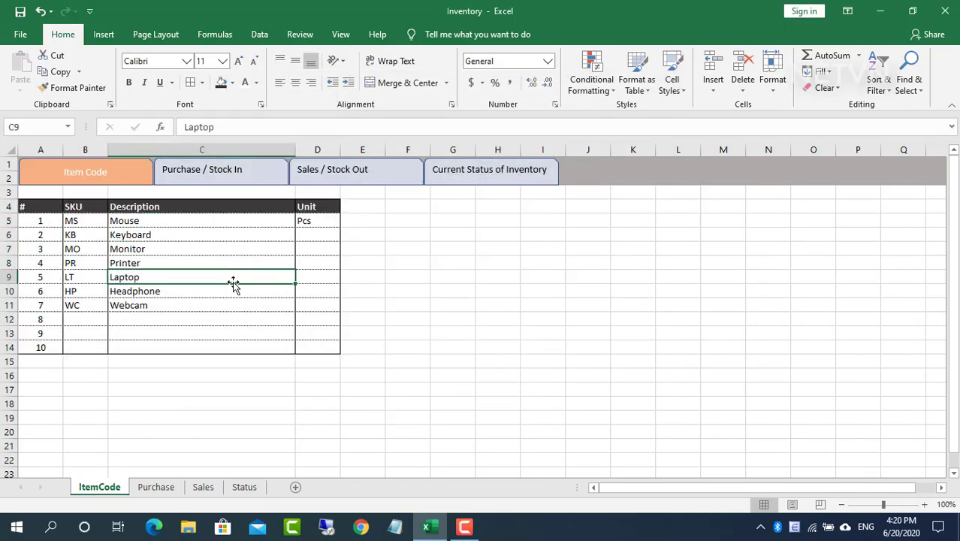
pyautogui.click(317, 220)
pyautogui.moveTo(339, 226); pyautogui.dragTo(314, 304)
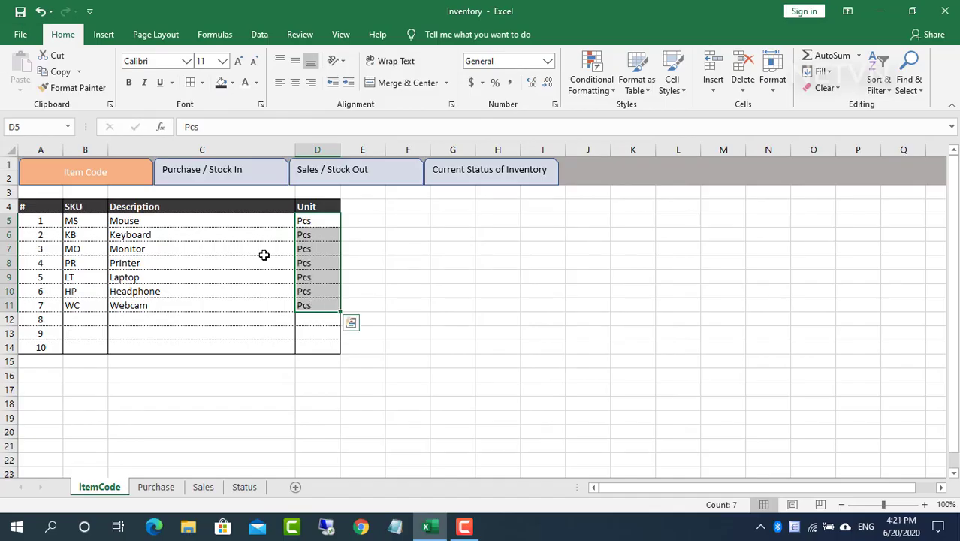
# On the Purchase sheet, enter the headers Date, BIN #, SKU and Description in A4:D4
pyautogui.click(156, 486)
pyautogui.click(50, 209)
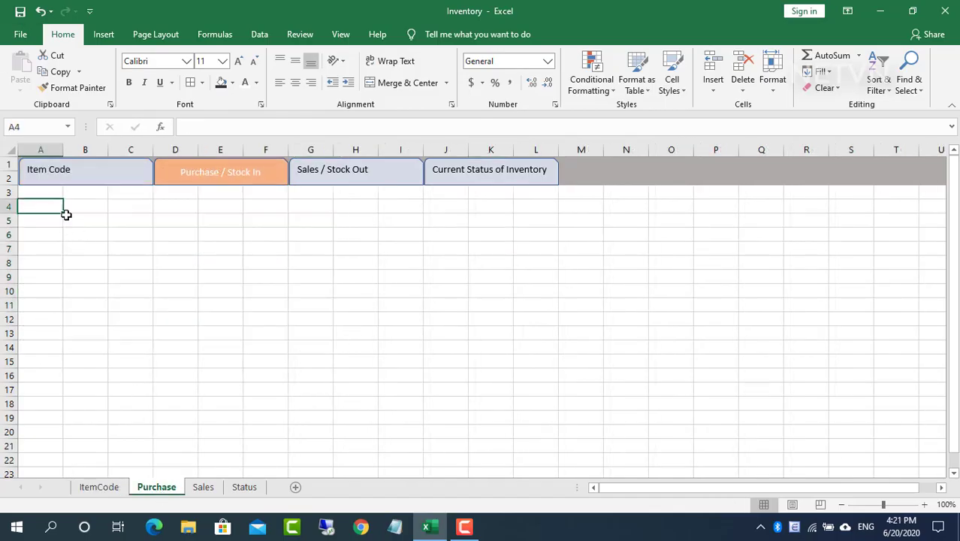
pyautogui.write('Date')
pyautogui.press('Tab')
pyautogui.write('BIN #')
pyautogui.press('Tab')
pyautogui.write('SKU')
pyautogui.press('Tab')
pyautogui.write('D')
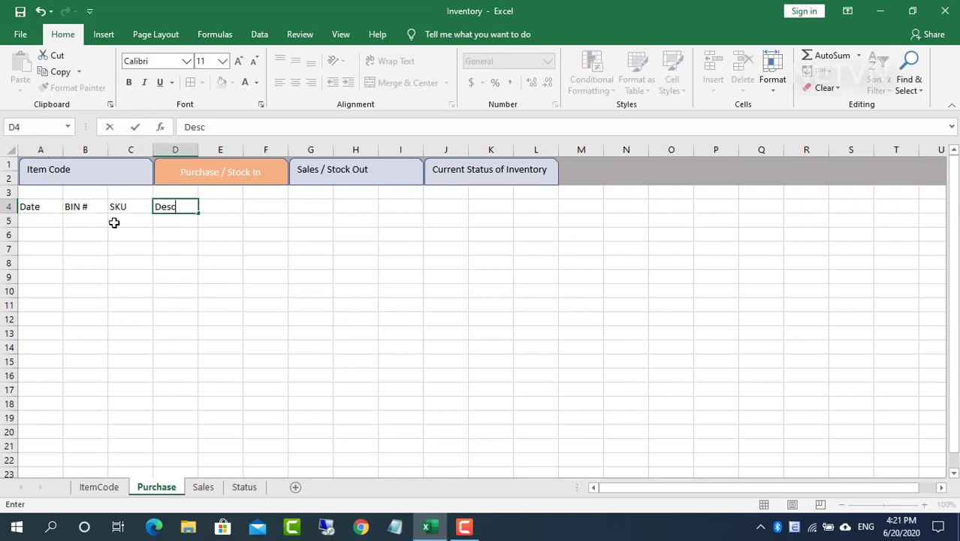
pyautogui.write('escription')
pyautogui.press('Tab')
# Enter the headers Unit, QTY, Price ( $ ) and Into Money ( $ ) in E4:H4
pyautogui.write('Unit')
pyautogui.press('Tab')
pyautogui.write('QTY')
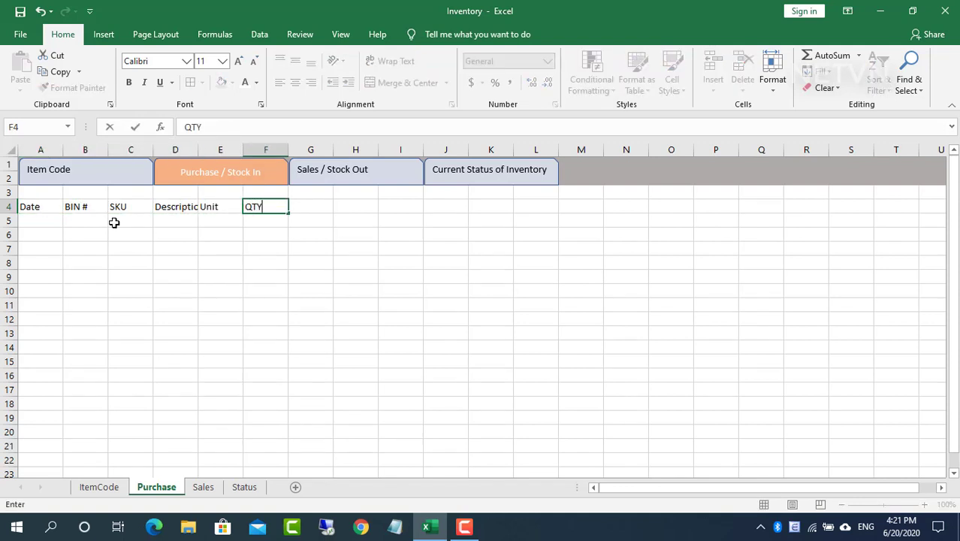
pyautogui.press('Tab')
pyautogui.write('P')
pyautogui.press('Tab')
pyautogui.write('Into')
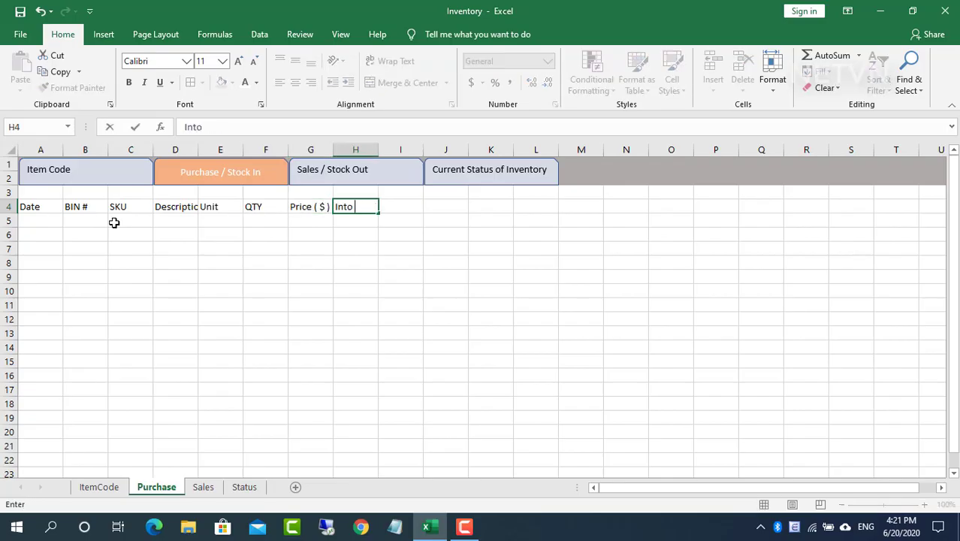
pyautogui.write(' Money ( $ )')
pyautogui.press('Return')
# Widen the Date, Description, Price ( $ ) and Into Money ( $ ) columns on the Purchase sheet
pyautogui.moveTo(197, 149); pyautogui.dragTo(278, 149)
pyautogui.moveTo(414, 150); pyautogui.dragTo(444, 149)
pyautogui.moveTo(63, 149); pyautogui.dragTo(93, 150)
# Enter the date 20/6/2020 and the BIN # P001 in row 5 of the Purchase sheet
pyautogui.write('20-')
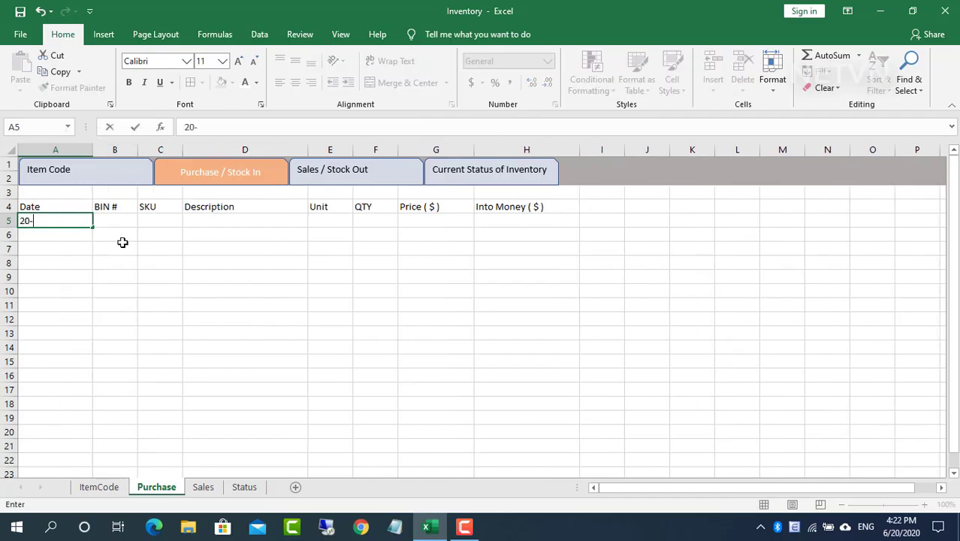
pyautogui.write('6/2020')
pyautogui.press('Tab')
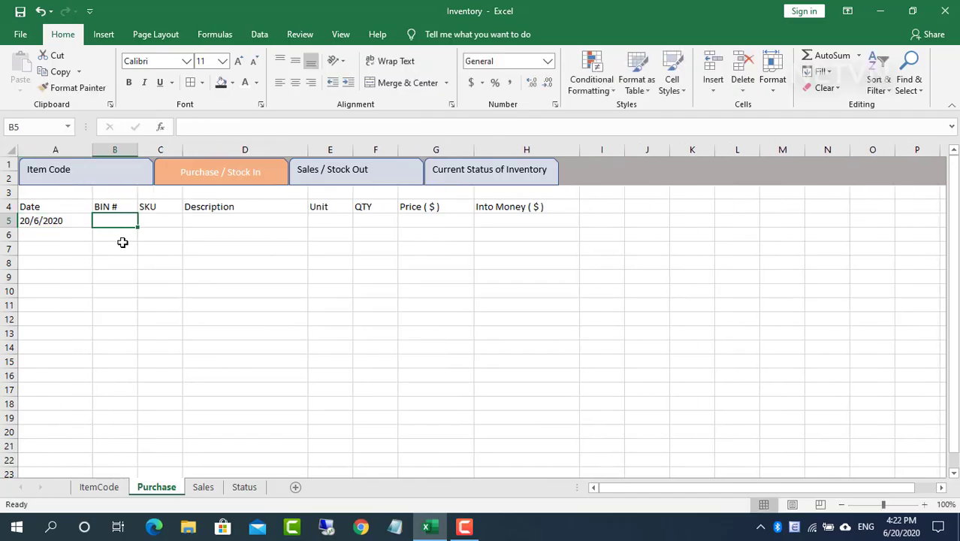
pyautogui.write('P001')
pyautogui.press('Tab')
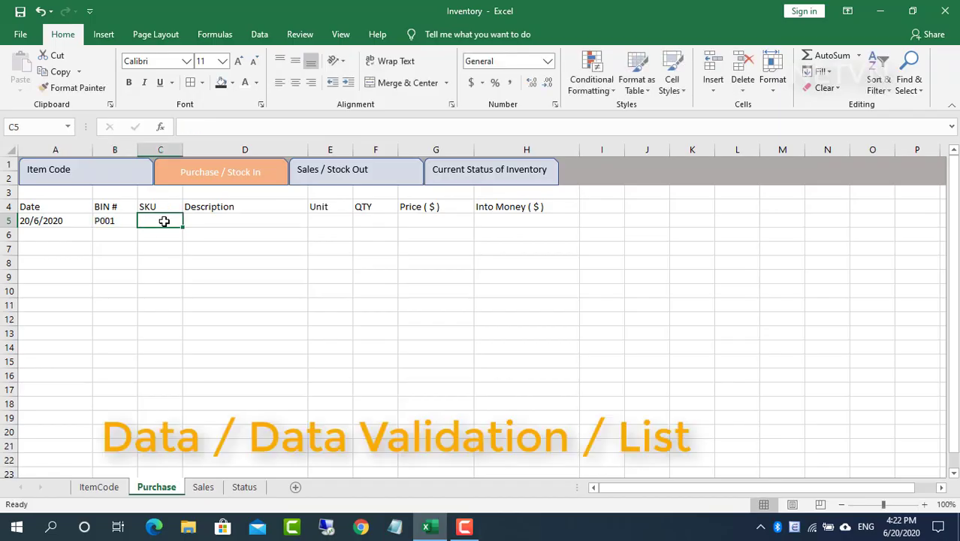
# Add List data validation to the SKU cell C5 with the source =ItemCode!$B$5:$B$14
pyautogui.click(259, 35)
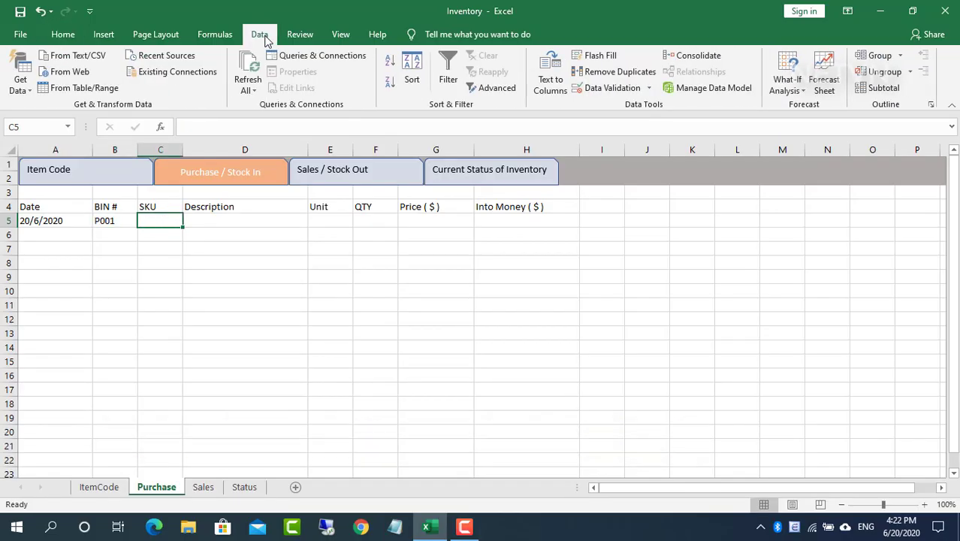
pyautogui.click(612, 88)
pyautogui.click(393, 214)
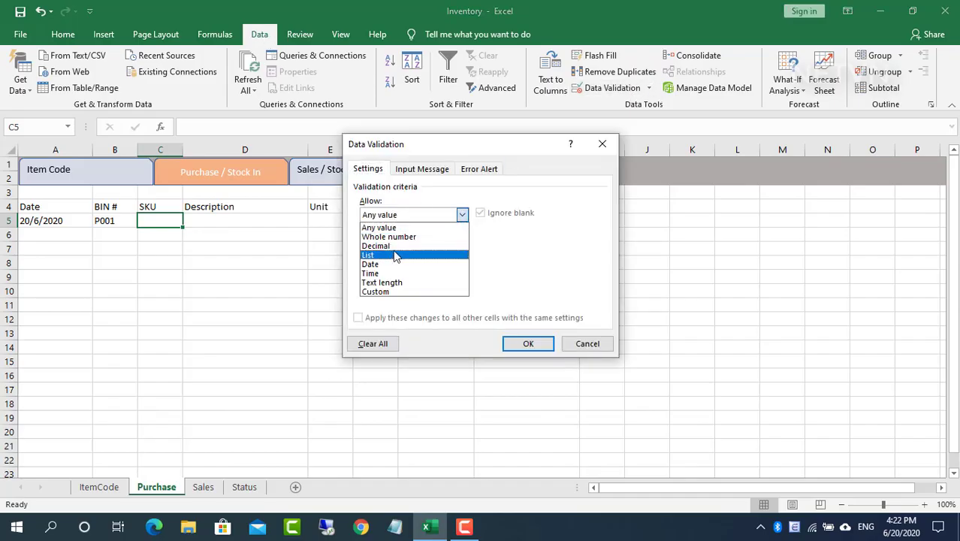
pyautogui.click(394, 255)
pyautogui.click(545, 272)
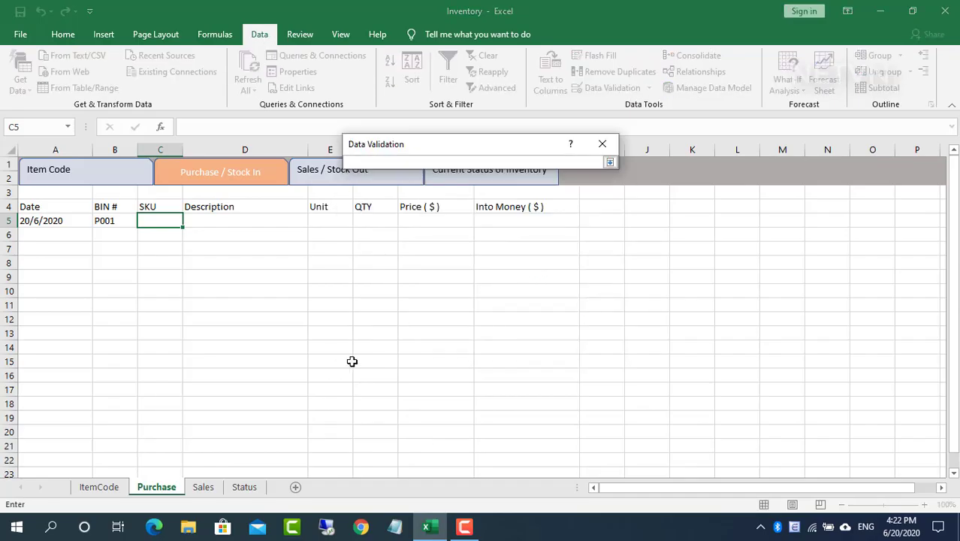
pyautogui.click(99, 487)
pyautogui.moveTo(85, 220); pyautogui.dragTo(89, 353)
pyautogui.click(602, 143)
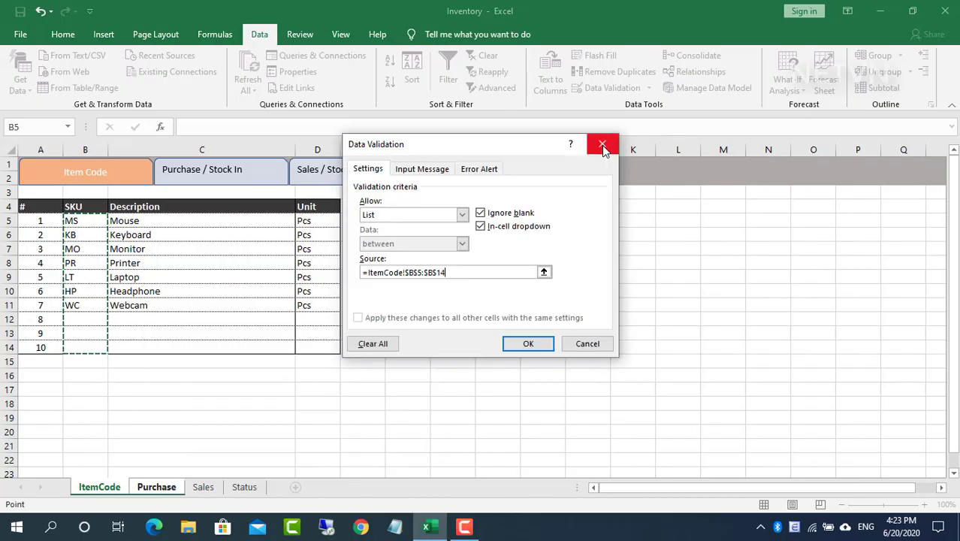
pyautogui.click(536, 343)
# Choose MS as the SKU in C5 from its validation list
pyautogui.click(189, 221)
pyautogui.scroll(-1, 161, 256)
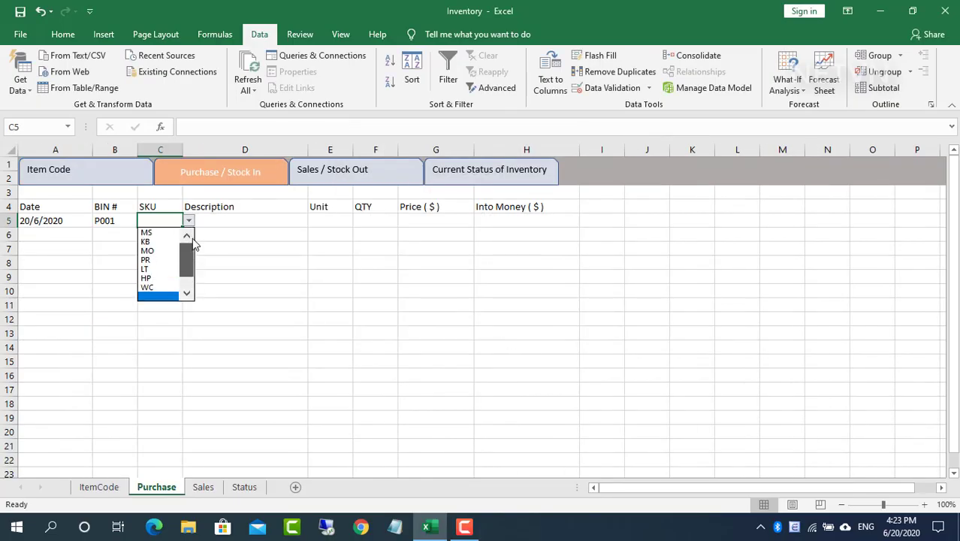
pyautogui.click(160, 238)
# Enter the formula =VLOOKUP(C5,ItemCode!$B$5:$D$14,2,0) in the Description cell D5 of the Purchase sheet
pyautogui.click(225, 220)
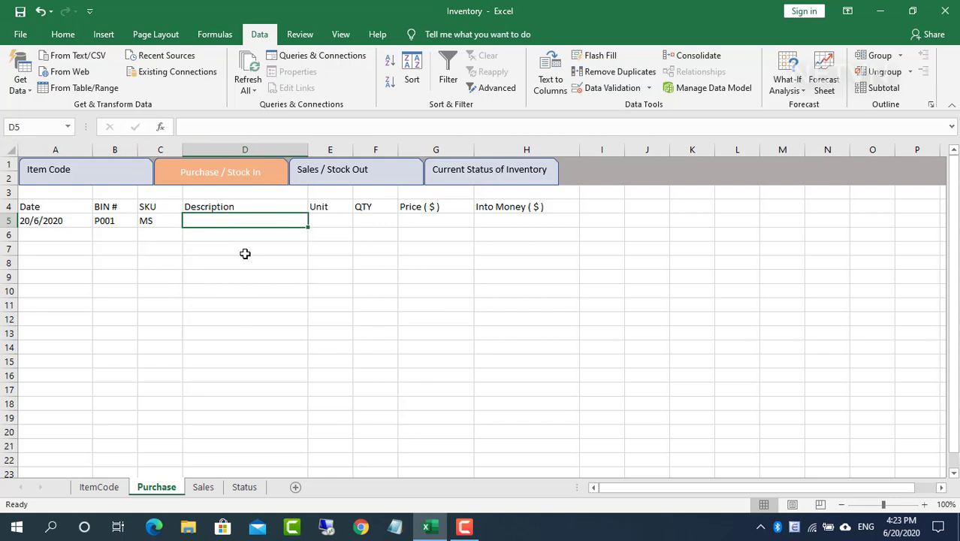
pyautogui.write('=vl')
pyautogui.press('Tab')
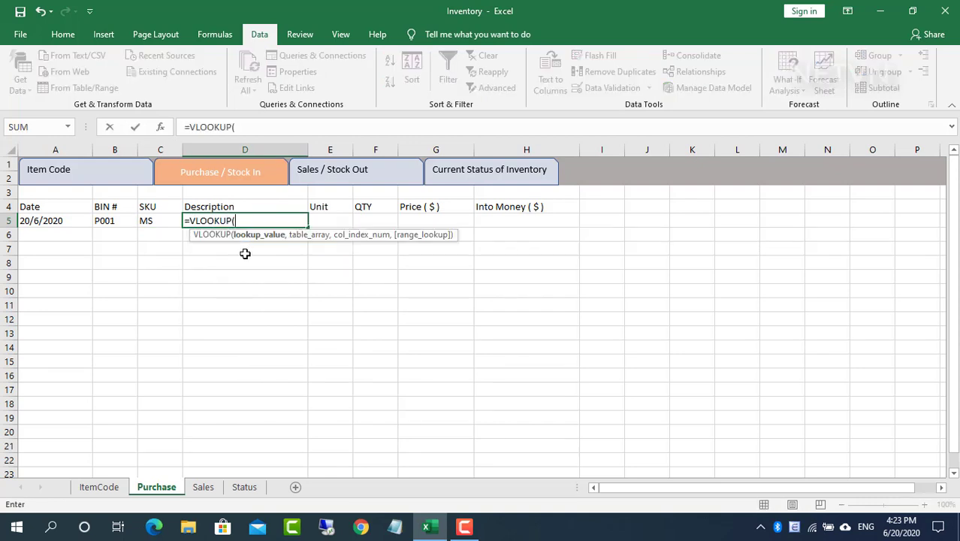
pyautogui.click(166, 221)
pyautogui.write(',')
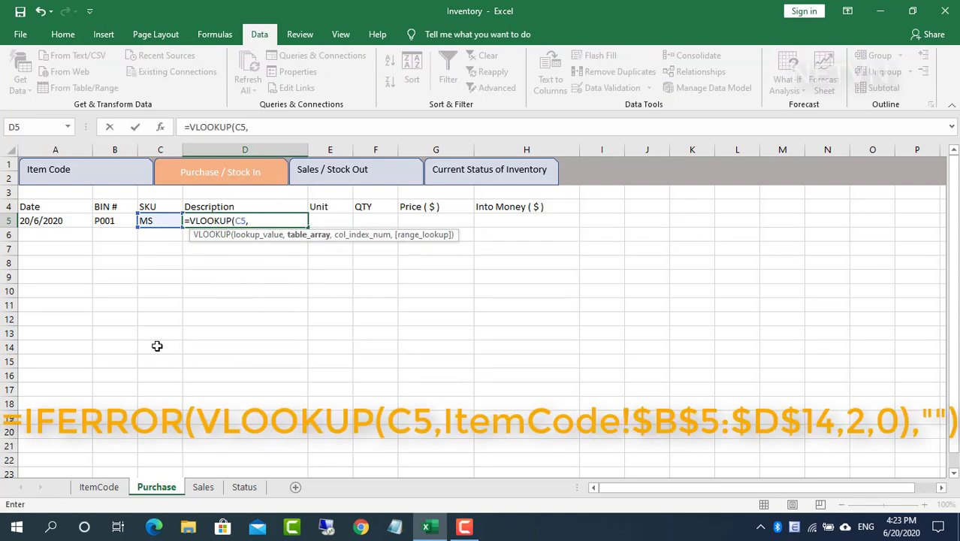
pyautogui.click(99, 487)
pyautogui.moveTo(81, 221); pyautogui.dragTo(311, 349)
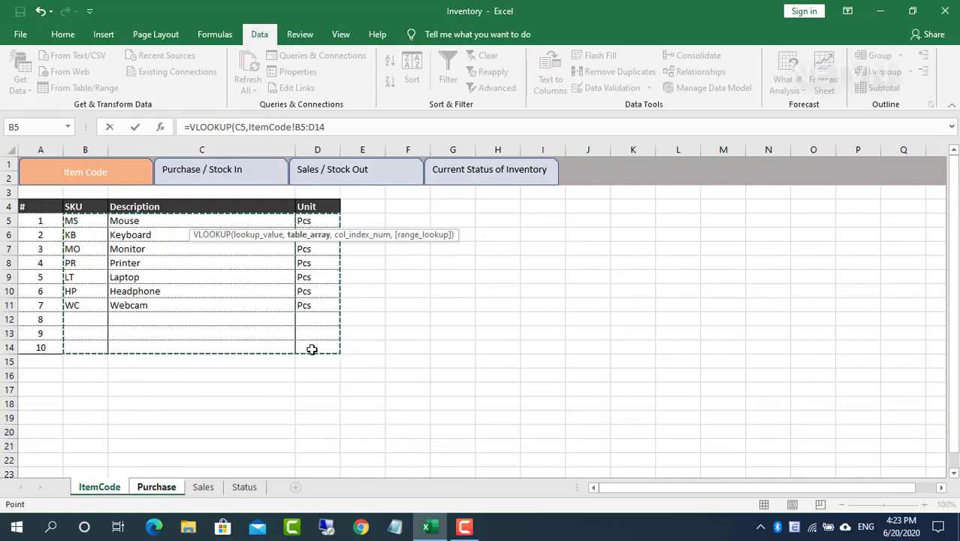
pyautogui.write(',2')
pyautogui.write('0)')
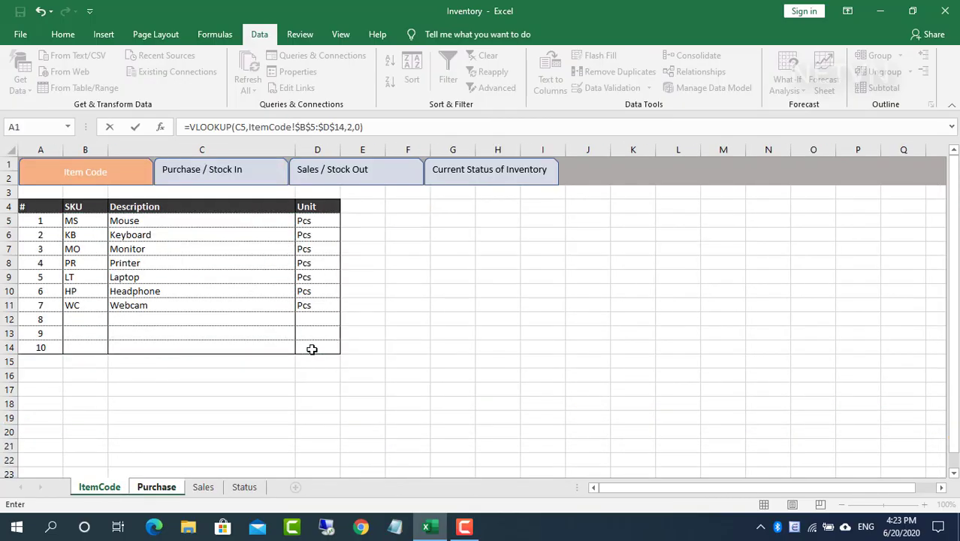
pyautogui.press('Return')
pyautogui.click(260, 222)
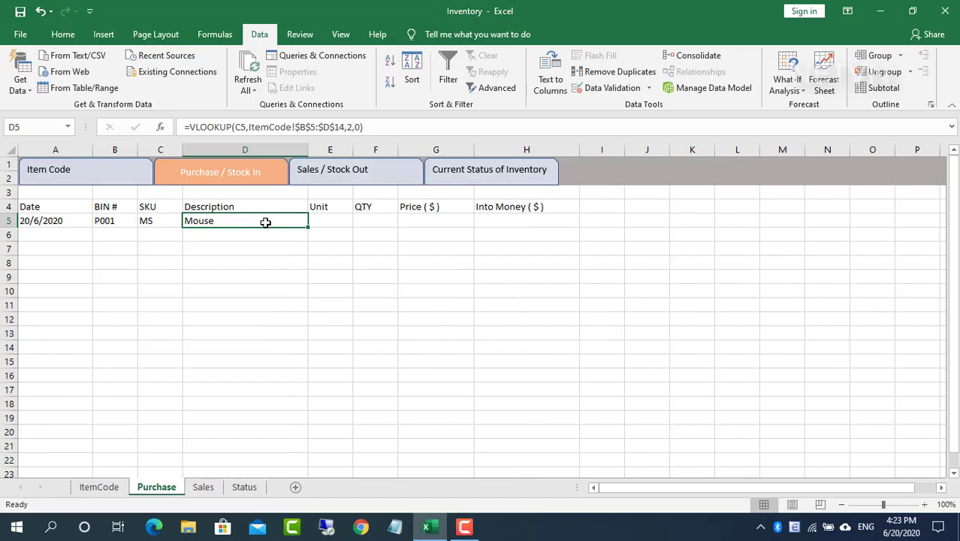
# Wrap the VLOOKUP in Description cell D5 in IFERROR with "" as the value if error
pyautogui.click(190, 127)
pyautogui.write('if')
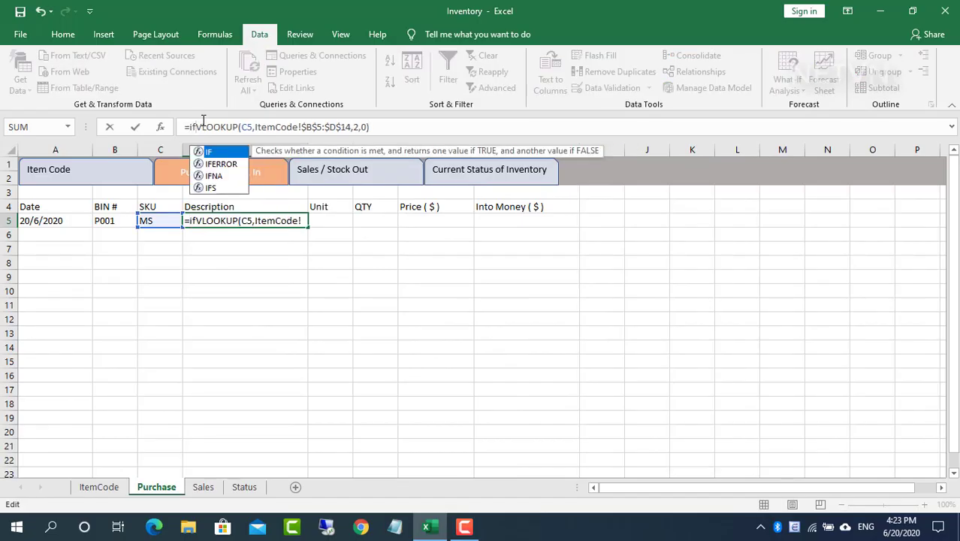
pyautogui.doubleClick(221, 164)
pyautogui.write(',')
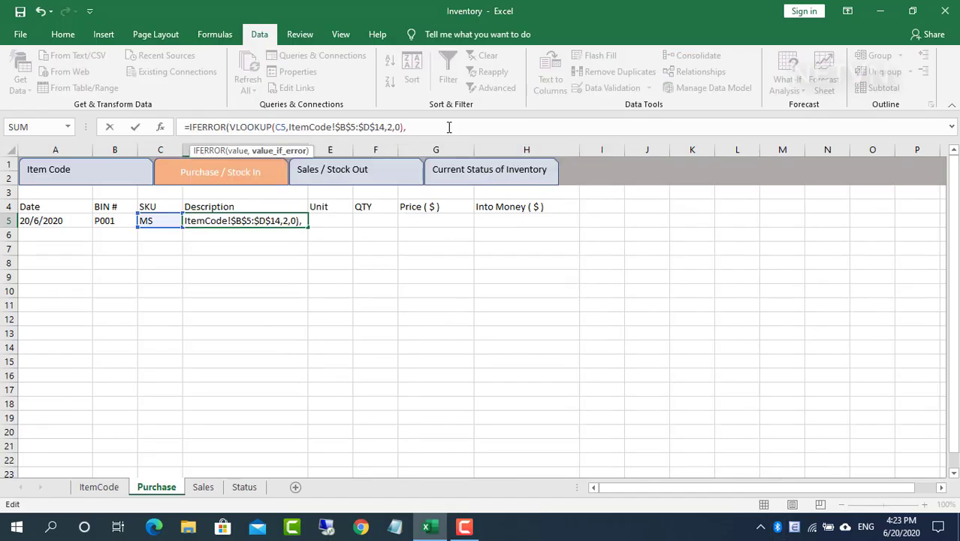
pyautogui.write('"")')
pyautogui.press('Return')
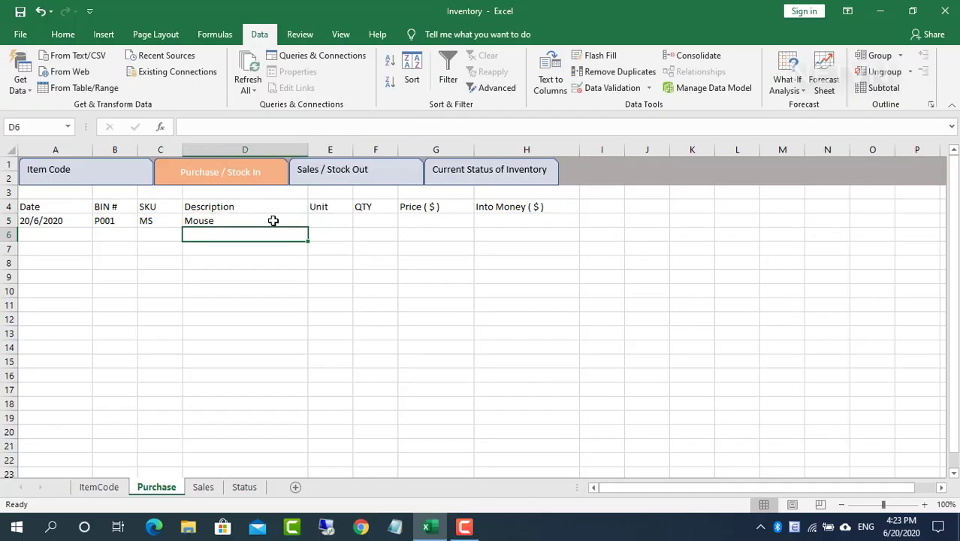
# Enter the formula =VLOOKUP(C5,ItemCode!$B$5:$D$14,3,0) in the Unit cell E5 of the Purchase sheet
pyautogui.click(315, 219)
pyautogui.write('=VLOOKUP(')
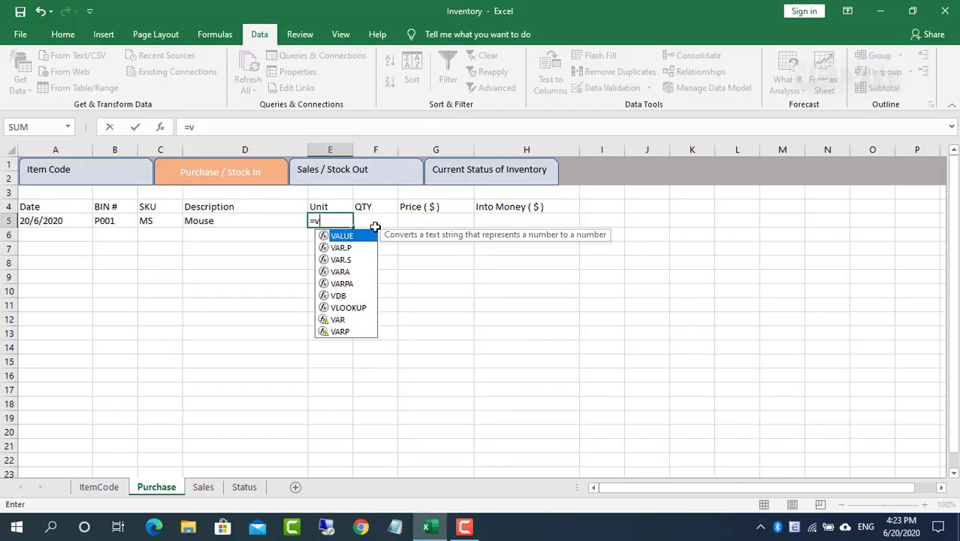
pyautogui.click(160, 220)
pyautogui.write(',')
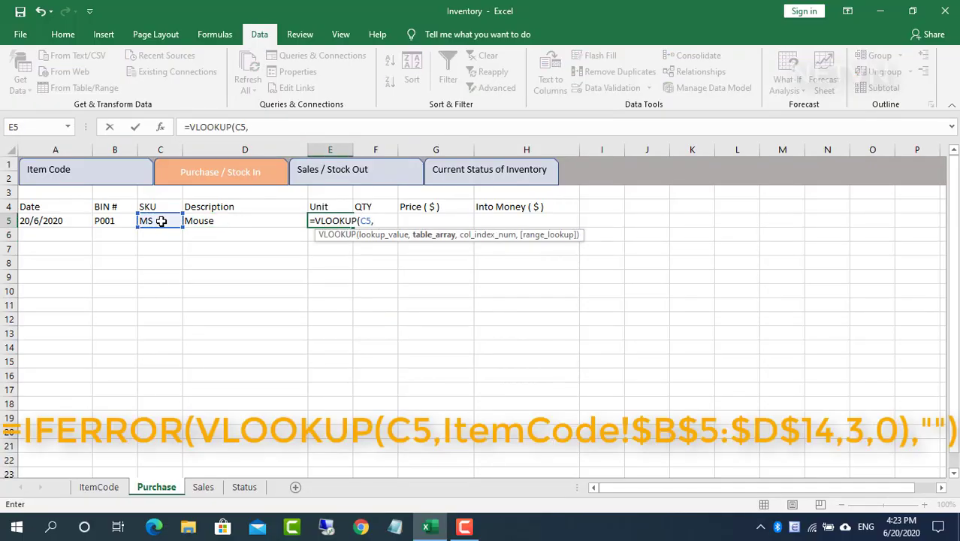
pyautogui.click(99, 486)
pyautogui.moveTo(73, 220); pyautogui.dragTo(311, 349)
pyautogui.press('F4')
pyautogui.write(',3,0)')
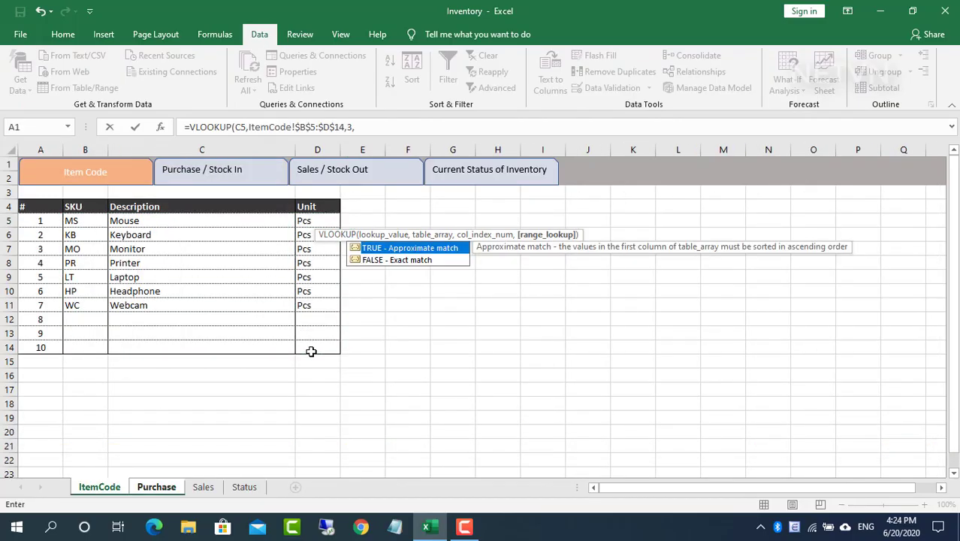
pyautogui.press('Return')
# Wrap the VLOOKUP in Unit cell E5 in IFERROR with "" as the value if error
pyautogui.click(344, 222)
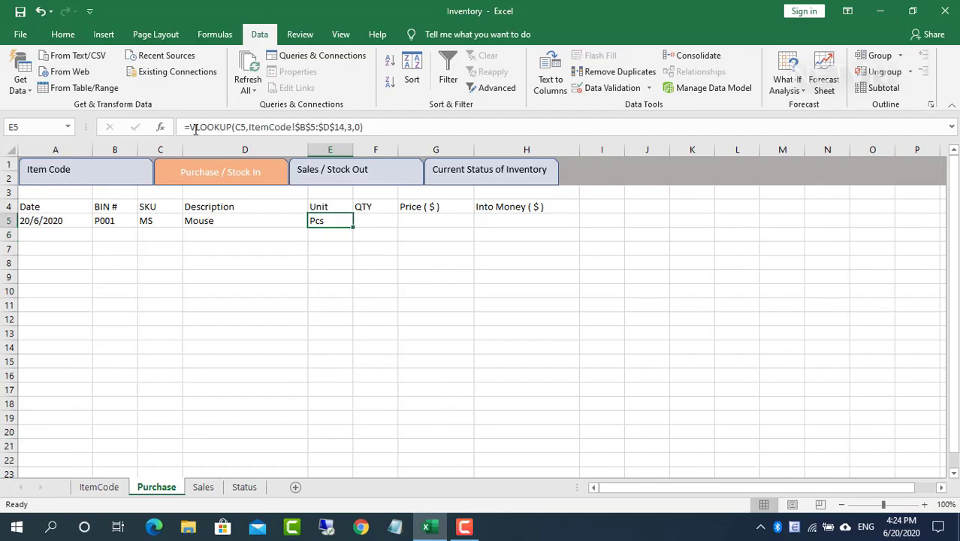
pyautogui.doubleClick(344, 222)
pyautogui.write('I')
pyautogui.press('Down')
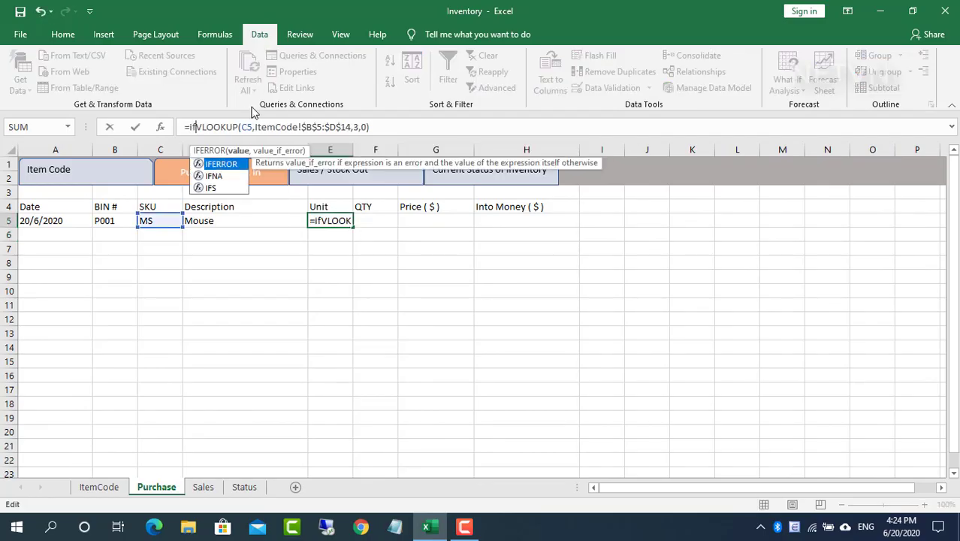
pyautogui.press('Tab')
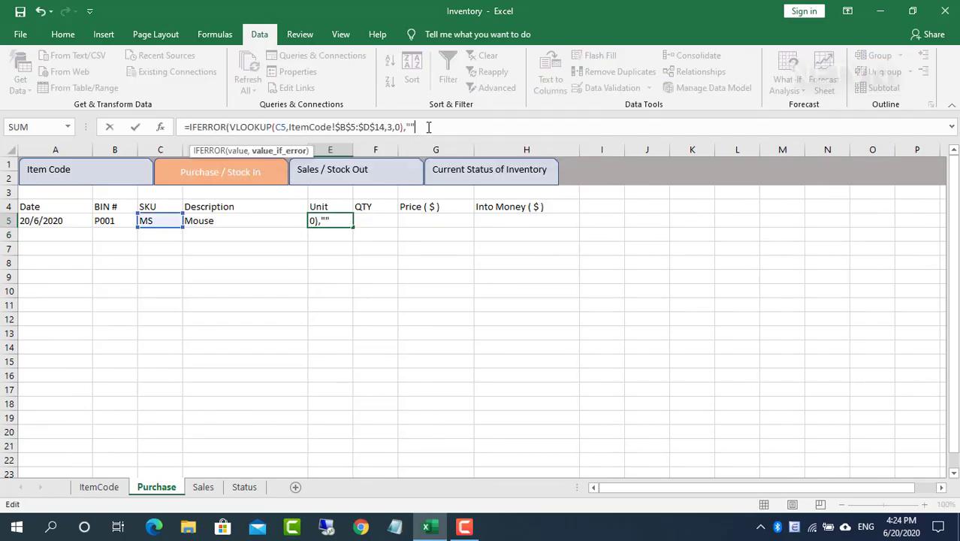
pyautogui.write(')')
pyautogui.press('Return')
# Fill the SKU validation from C5 down the column and clear the copied SKU values below row 5
pyautogui.moveTo(201, 223); pyautogui.dragTo(345, 231)
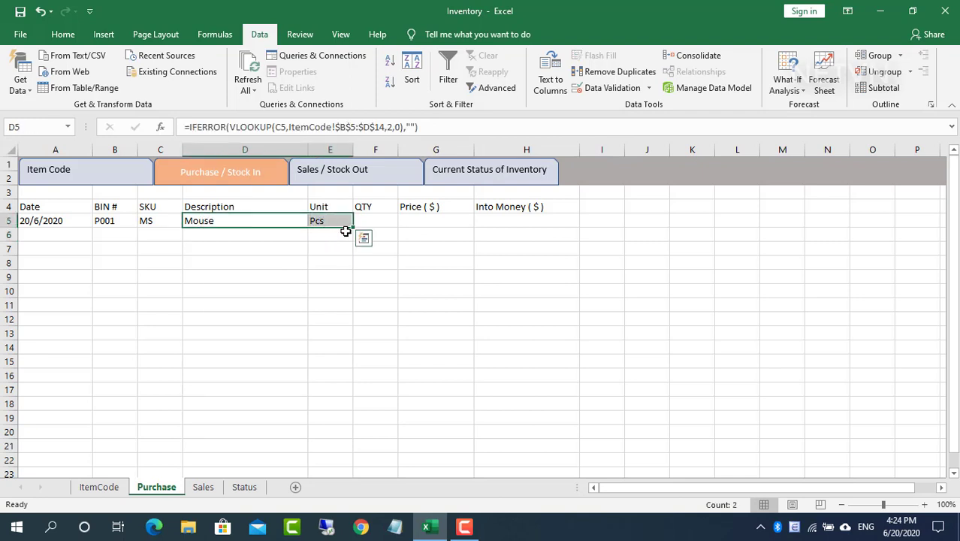
pyautogui.click(171, 219)
pyautogui.moveTo(182, 226); pyautogui.dragTo(169, 403)
pyautogui.scroll(10, 188, 242)
pyautogui.moveTo(172, 232); pyautogui.dragTo(170, 446)
pyautogui.press('Delete')
pyautogui.scroll(10, 208, 238)
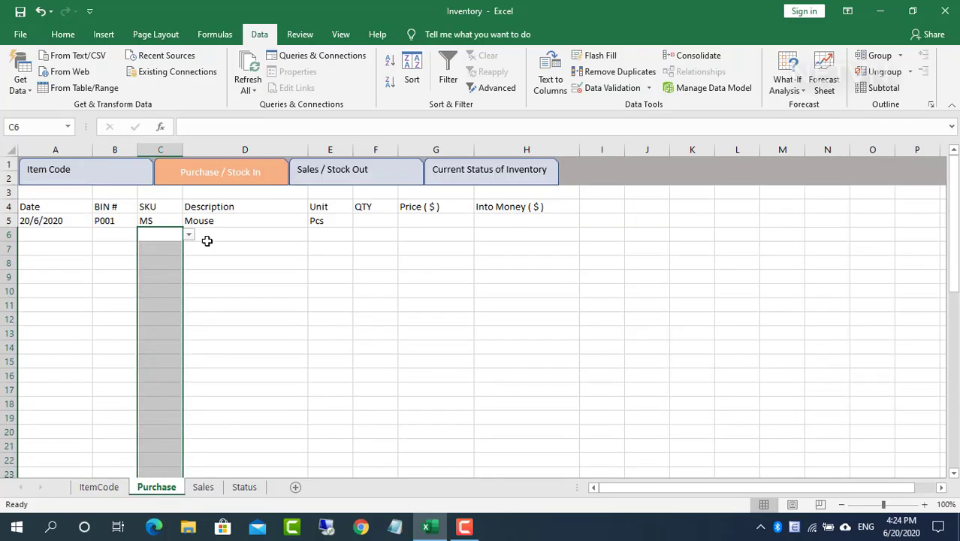
# Fill the Description and Unit lookup formulas from row 5 down the Purchase table
pyautogui.click(253, 220)
pyautogui.moveTo(252, 220)
pyautogui.mouseDown()
pyautogui.moveTo(336, 263)
pyautogui.moveTo(347, 232)
pyautogui.moveTo(350, 457)
pyautogui.moveTo(271, 424)
pyautogui.moveTo(261, 388)
pyautogui.mouseUp()
pyautogui.scroll(10, 261, 388)
# Enter the quantity 20 and the price 10 for the mouse purchase in row 5
pyautogui.click(369, 220)
pyautogui.write('20')
pyautogui.press('Tab')
pyautogui.write('10')
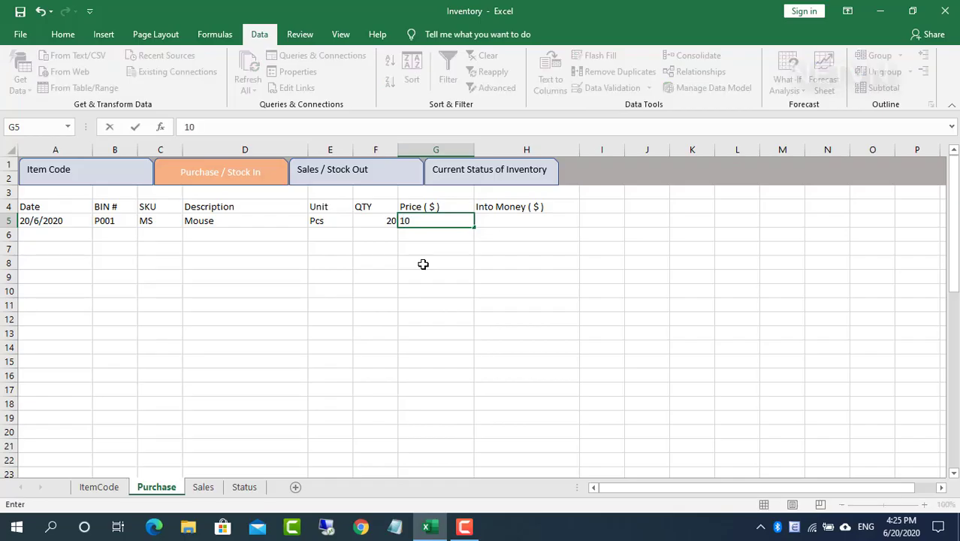
# Enter the formula =F5*G5 in the Into Money cell H5
pyautogui.press('Tab')
pyautogui.write('=')
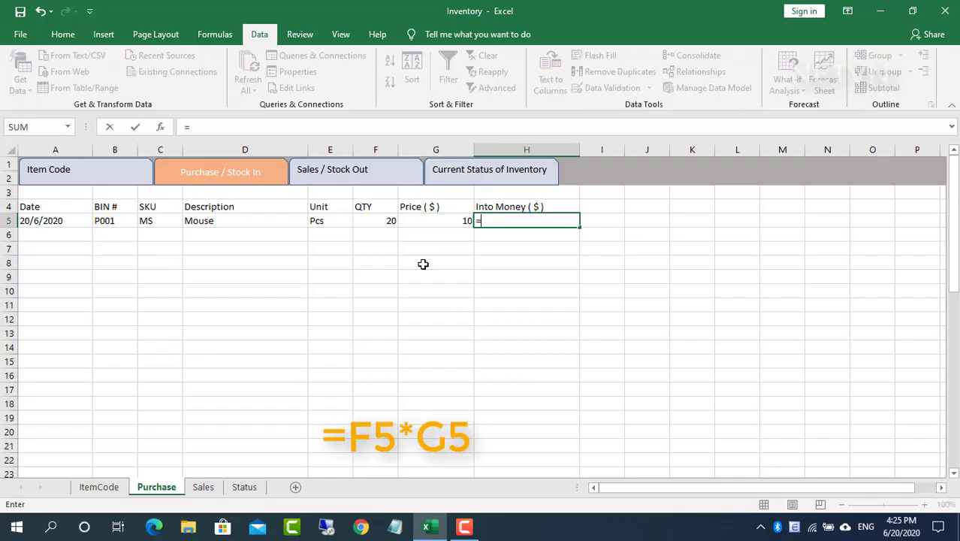
pyautogui.click(387, 220)
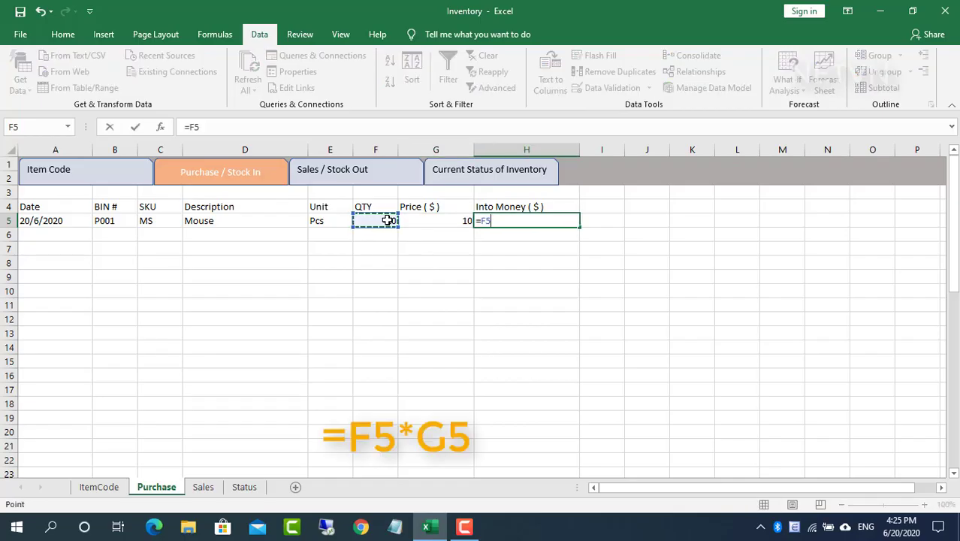
pyautogui.write('*')
pyautogui.click(449, 221)
pyautogui.press('Return')
pyautogui.click(551, 223)
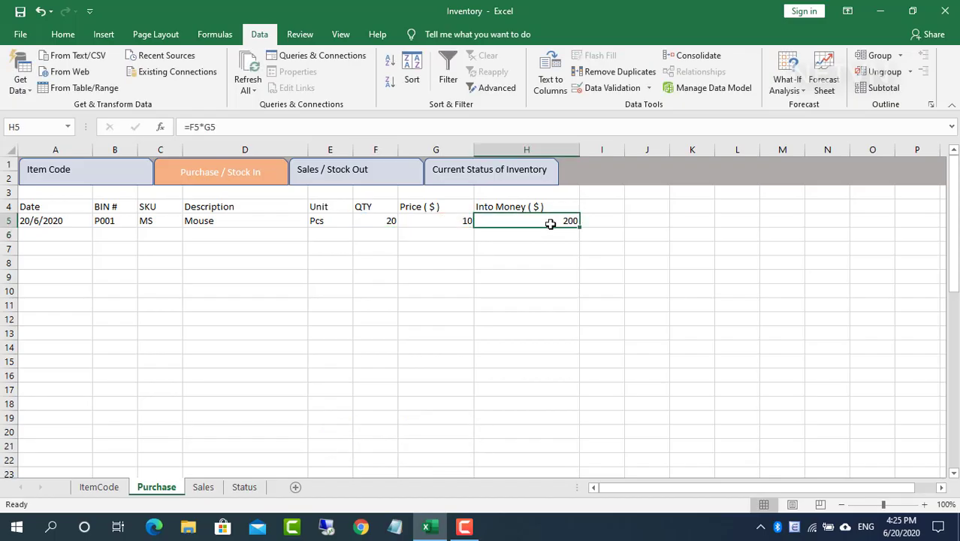
# Copy the date and BIN # from row 5 into row 6 and choose KB as the SKU in C6
pyautogui.moveTo(79, 233); pyautogui.dragTo(103, 237)
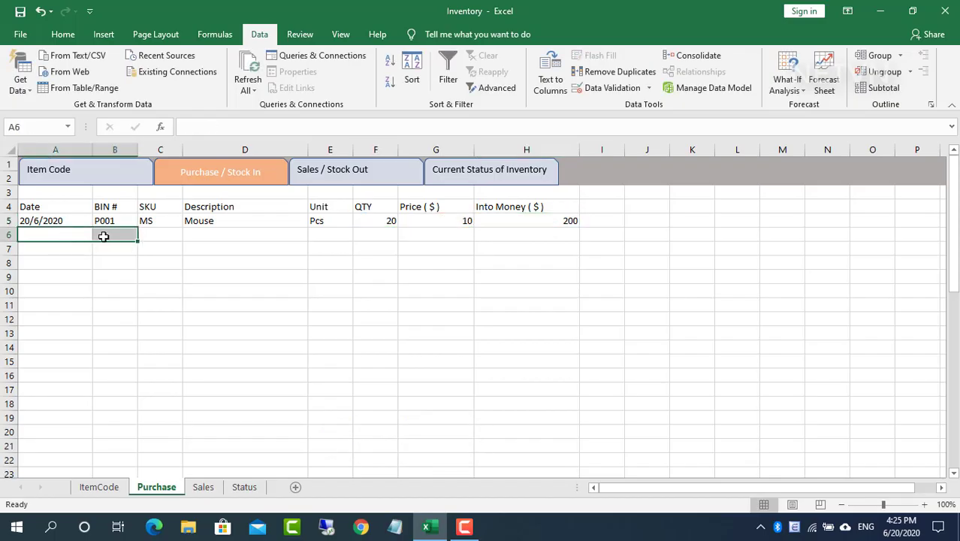
pyautogui.hotkey('ctrl', 'd')
pyautogui.click(154, 234)
pyautogui.click(189, 236)
pyautogui.scroll(2, 184, 251)
pyautogui.click(154, 256)
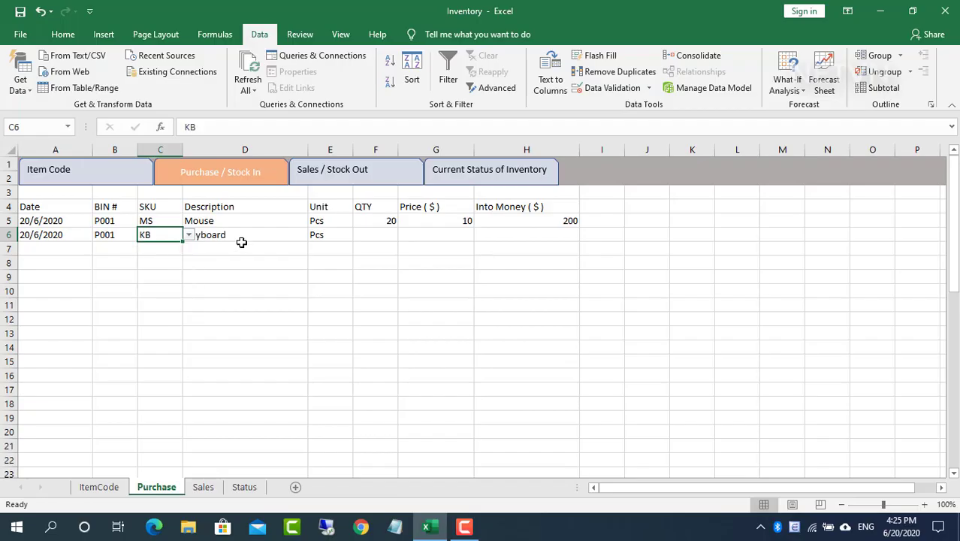
# Enter the quantity 30 and the price 15 for the keyboard purchase in row 6
pyautogui.click(330, 235)
pyautogui.click(379, 236)
pyautogui.write('30')
pyautogui.press('Tab')
pyautogui.write('15')
pyautogui.press('Return')
# Fill the Into Money formula from H5 down to row 50
pyautogui.click(567, 221)
pyautogui.moveTo(578, 228); pyautogui.dragTo(596, 450)
pyautogui.scroll(10, 609, 382)
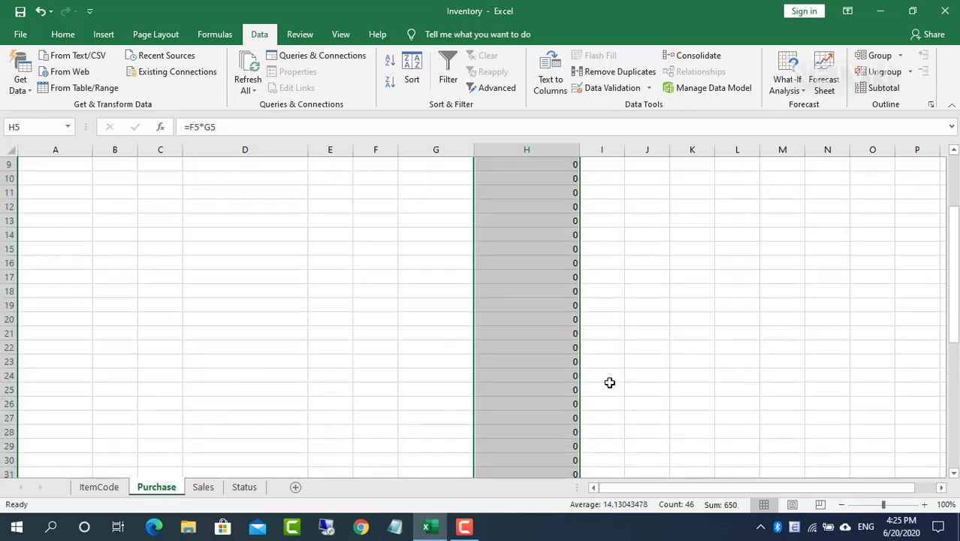
# Format the Into Money values from H5 down in comma style with no decimal places
pyautogui.click(73, 36)
pyautogui.click(511, 84)
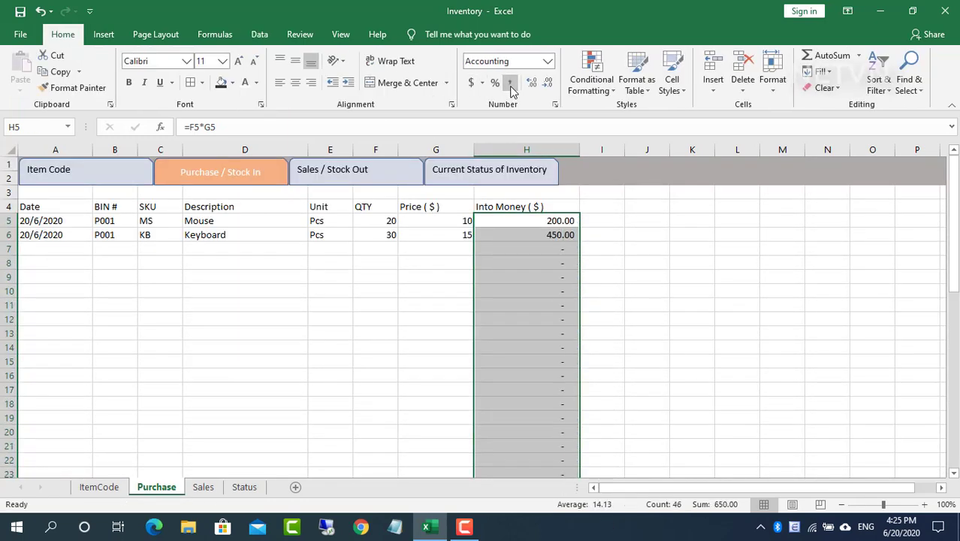
pyautogui.click(549, 84)
pyautogui.click(548, 84)
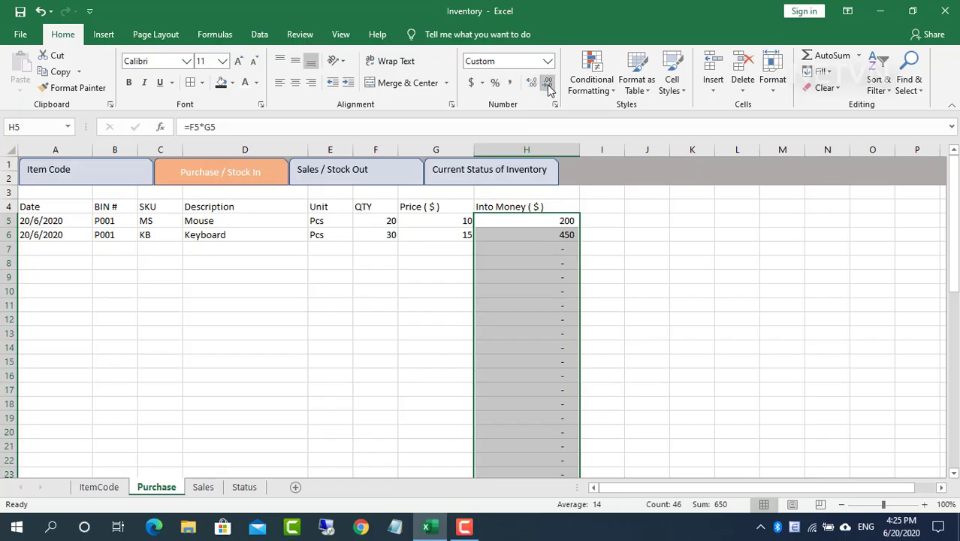
pyautogui.click(413, 239)
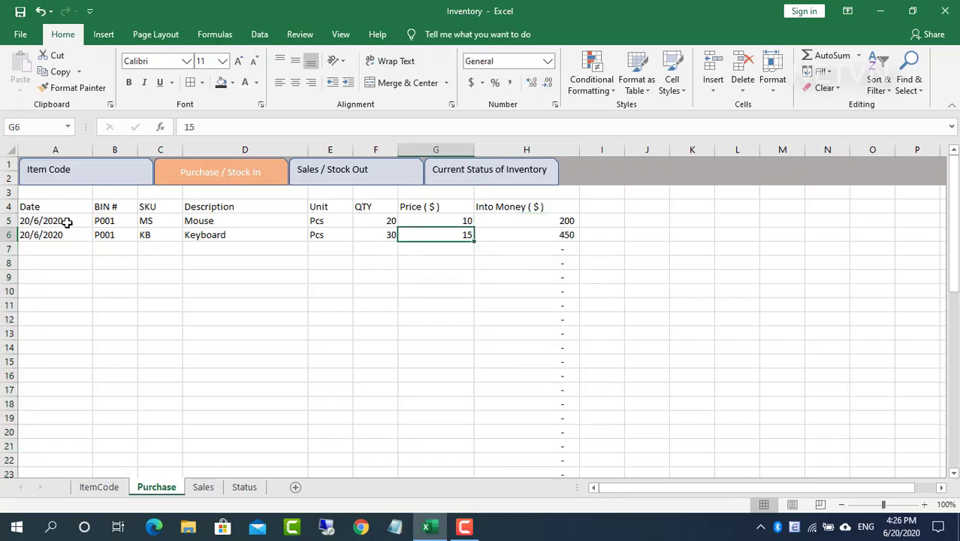
# Give the header row A4:H4 of the Purchase table a dark fill color
pyautogui.moveTo(49, 209); pyautogui.dragTo(537, 207)
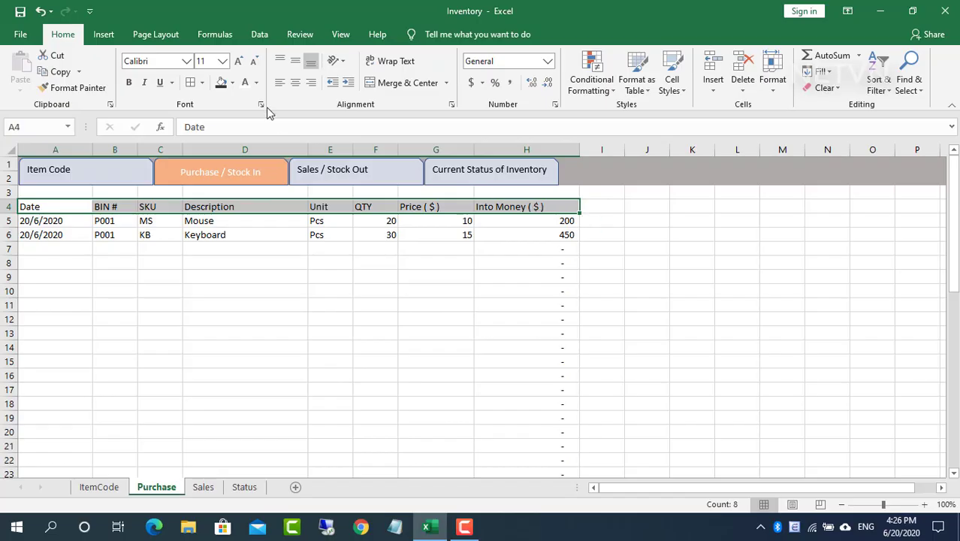
pyautogui.click(221, 82)
pyautogui.click(232, 83)
pyautogui.click(251, 131)
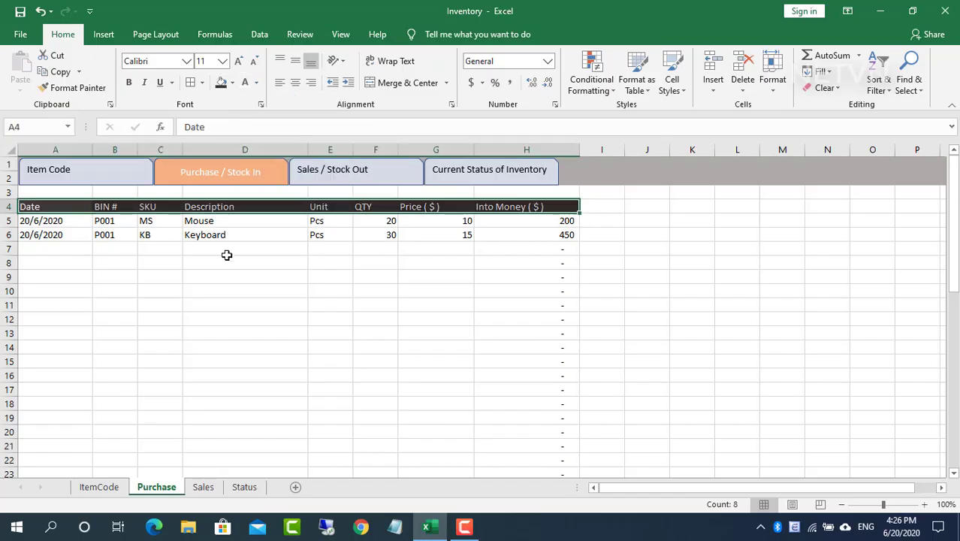
# Apply borders to A4:H50 with solid outline and vertical lines and dotted horizontal lines between the rows
pyautogui.moveTo(44, 208); pyautogui.dragTo(570, 451)
pyautogui.click(203, 82)
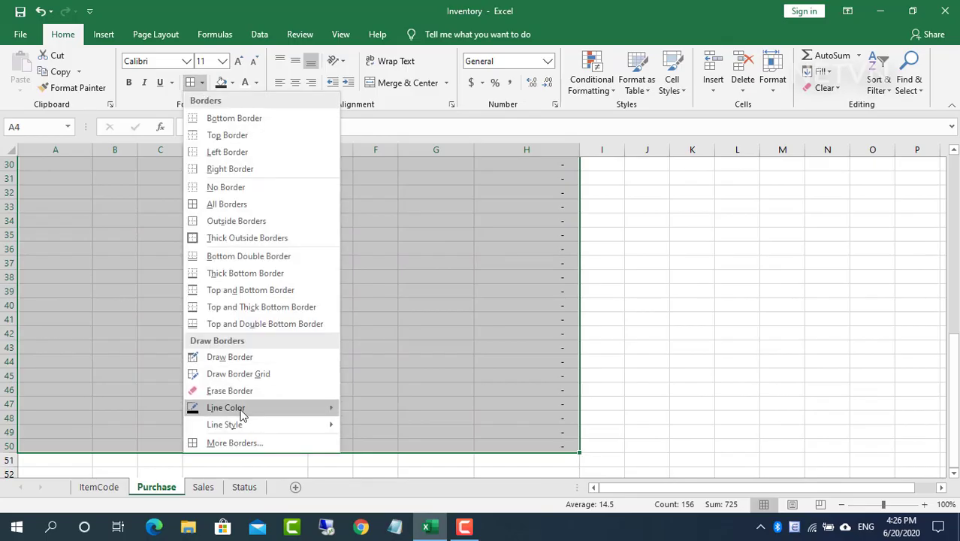
pyautogui.click(225, 441)
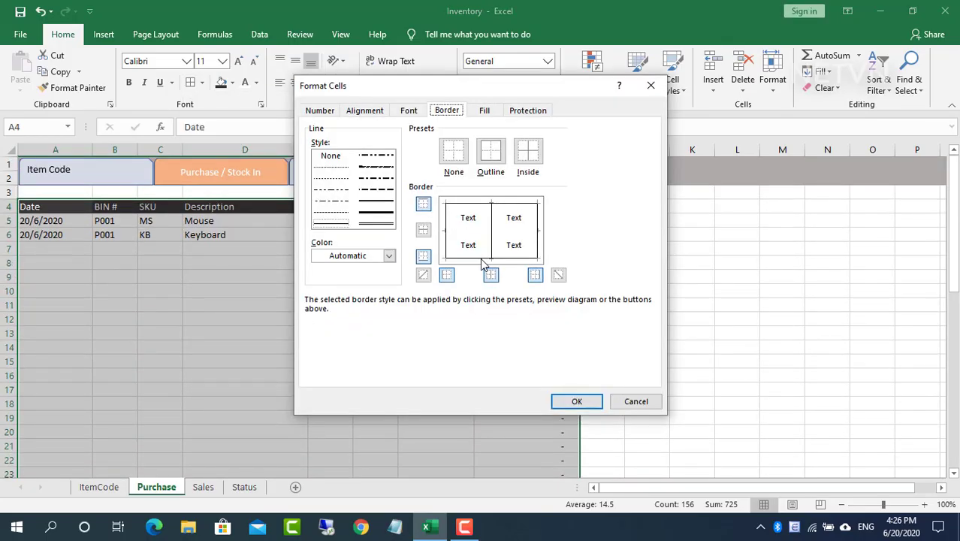
pyautogui.click(333, 180)
pyautogui.click(467, 231)
pyautogui.click(576, 401)
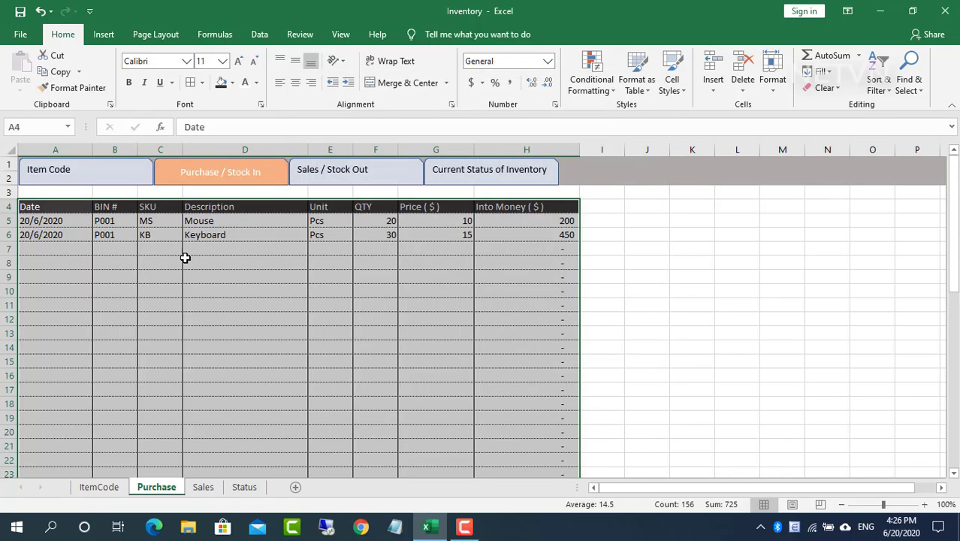
# Freeze the Purchase sheet's panes above row 5 and scroll the table to check the fixed header
pyautogui.click(75, 221)
pyautogui.click(340, 34)
pyautogui.click(473, 79)
pyautogui.click(503, 123)
pyautogui.click(259, 304)
pyautogui.moveTo(953, 210)
pyautogui.mouseDown()
pyautogui.moveTo(953, 225)
pyautogui.moveTo(953, 210)
pyautogui.mouseUp()
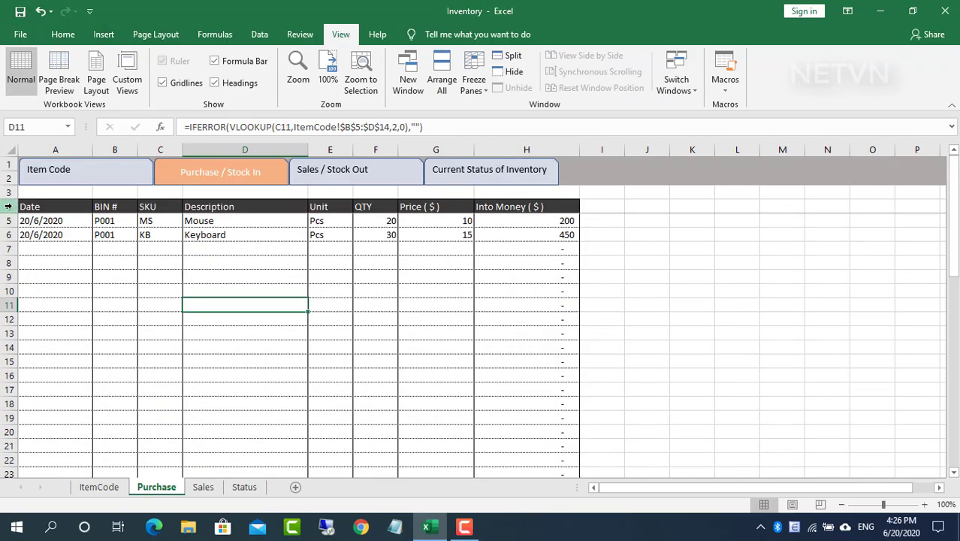
# Copy header row 4 of the Purchase sheet into row 4 of the Sales sheet
pyautogui.click(8, 206)
pyautogui.hotkey('ctrl', 'c')
pyautogui.click(204, 487)
pyautogui.click(9, 206)
pyautogui.hotkey('ctrl', 'v')
# Widen the Date, Description, Unit, Price ( $ ) and Into Money ( $ ) columns on the Sales sheet
pyautogui.click(63, 34)
pyautogui.click(85, 206)
pyautogui.moveTo(63, 149); pyautogui.dragTo(101, 149)
pyautogui.click(214, 150)
pyautogui.moveTo(236, 150); pyautogui.dragTo(357, 150)
pyautogui.moveTo(449, 149); pyautogui.dragTo(594, 149)
pyautogui.click(398, 236)
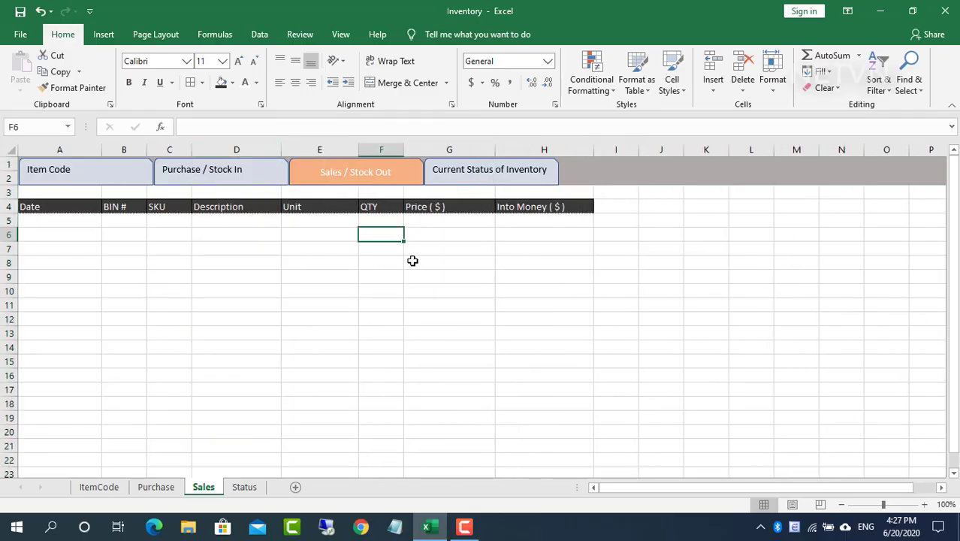
# Enter the date 20/6/2020 and the BIN # S001 in row 5 of the Sales sheet
pyautogui.click(88, 227)
pyautogui.write('20/')
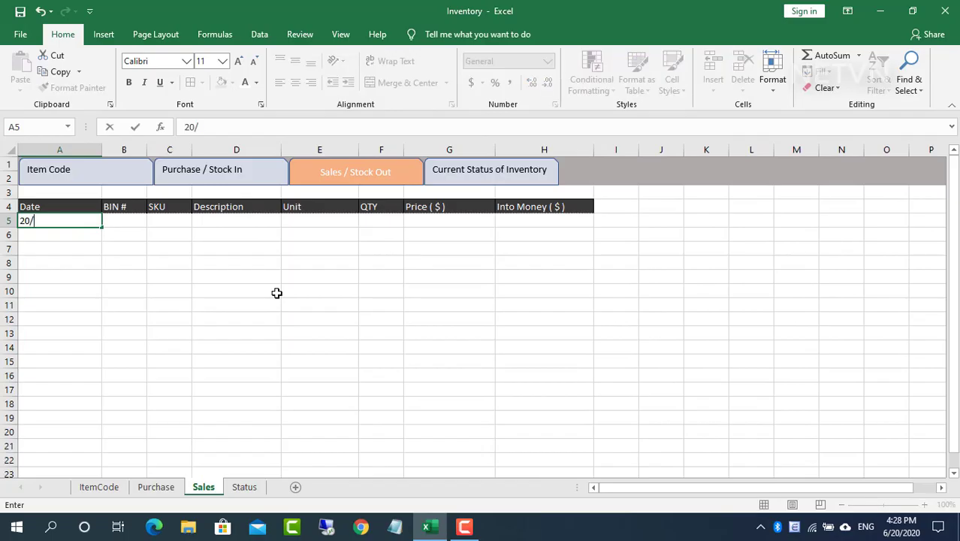
pyautogui.write('6/2020')
pyautogui.press('Tab')
pyautogui.write('S001')
pyautogui.press('Tab')
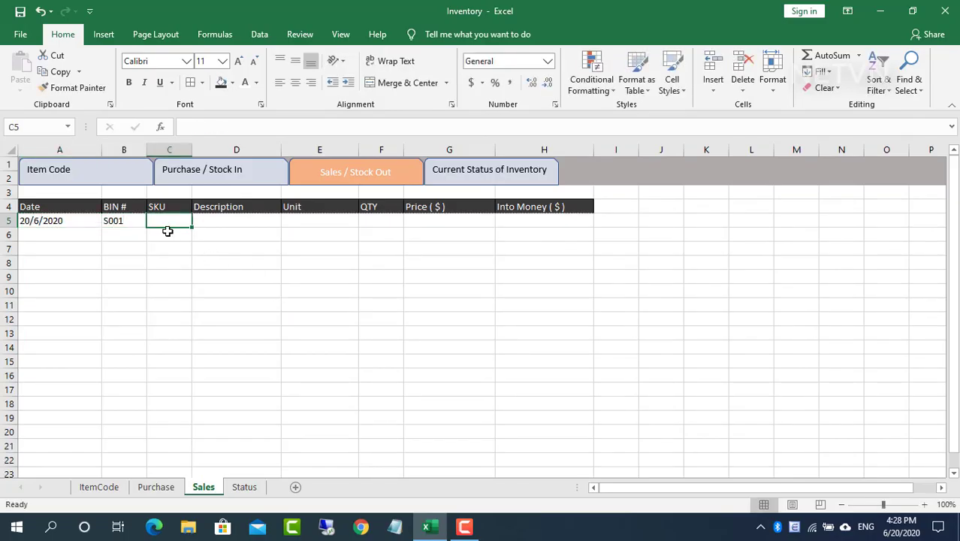
# Add List data validation to the Sales sheet's SKU cell C5 with the source =ItemCode!$B$5:$B$14
pyautogui.click(259, 35)
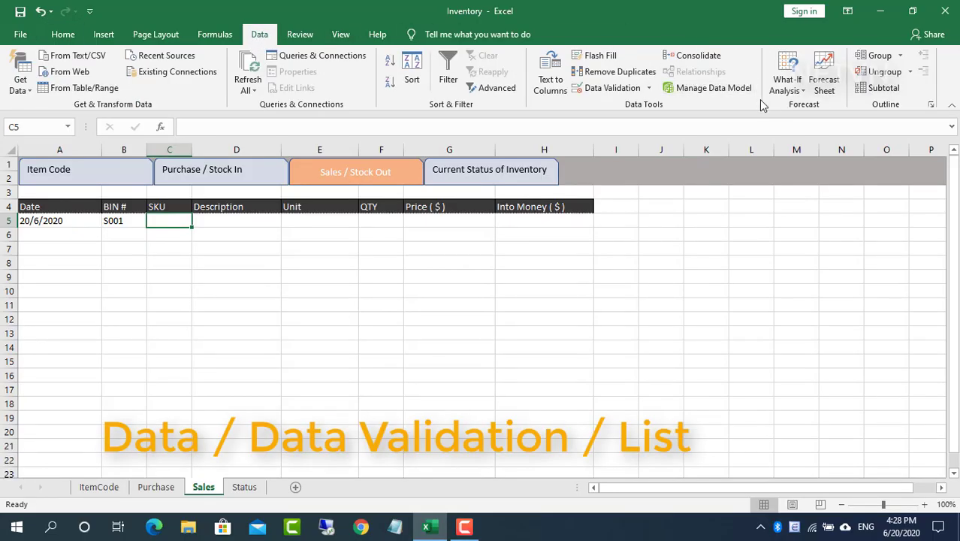
pyautogui.click(605, 88)
pyautogui.click(438, 215)
pyautogui.click(413, 255)
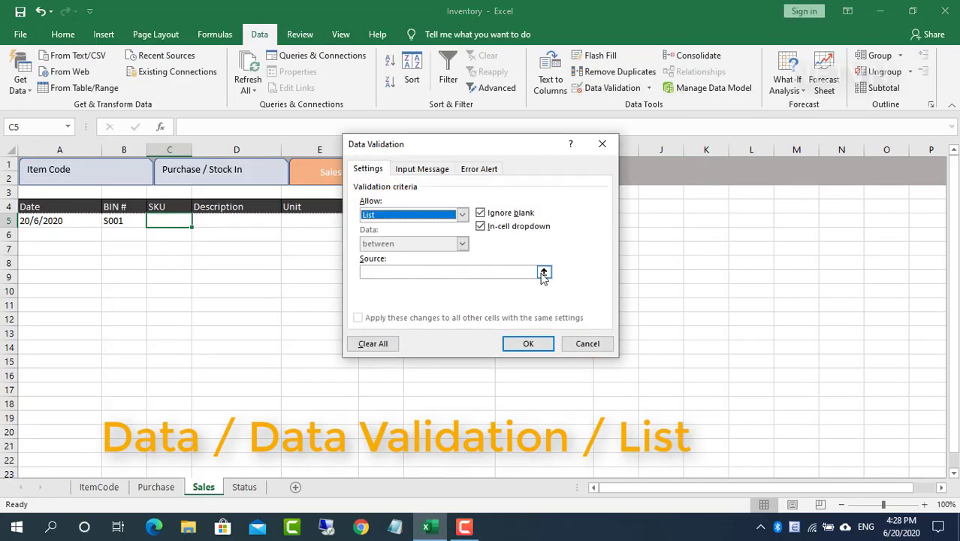
pyautogui.click(544, 271)
pyautogui.click(98, 487)
pyautogui.moveTo(90, 221); pyautogui.dragTo(94, 348)
pyautogui.press('Return')
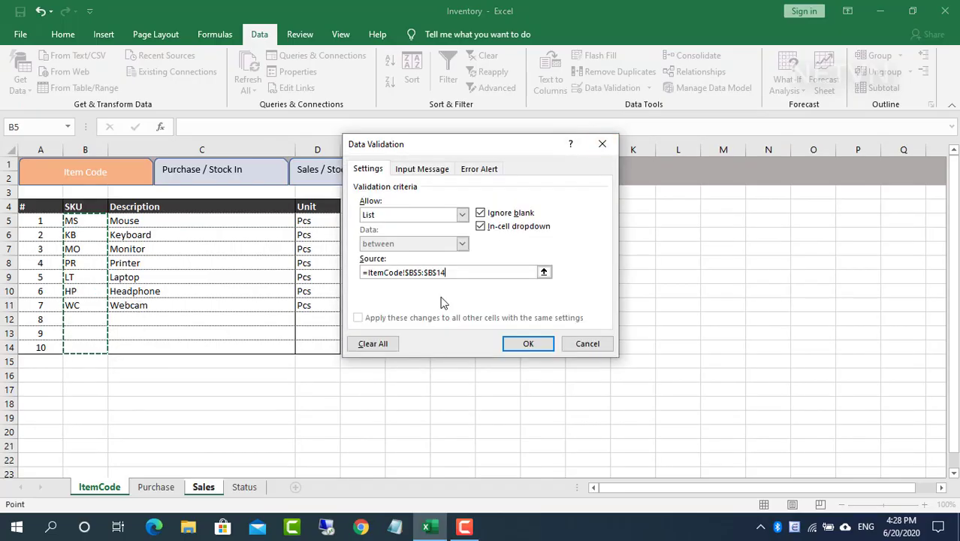
pyautogui.click(522, 346)
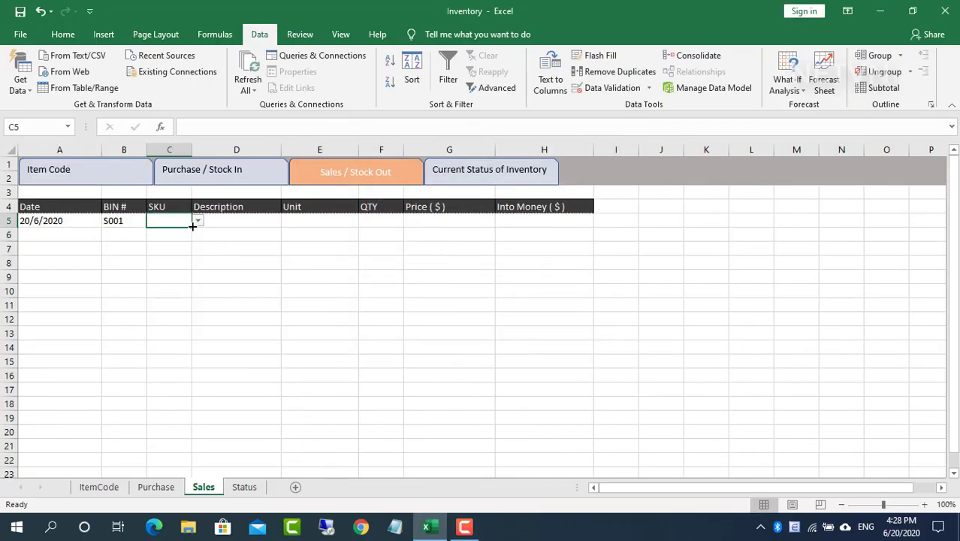
# Fill the SKU validation from C5 down the column of the Sales sheet and return to Description cell D5
pyautogui.moveTo(194, 229); pyautogui.dragTo(175, 321)
pyautogui.scroll(1, 251, 309)
pyautogui.click(188, 304)
pyautogui.moveTo(953, 368); pyautogui.dragTo(953, 161)
pyautogui.click(232, 218)
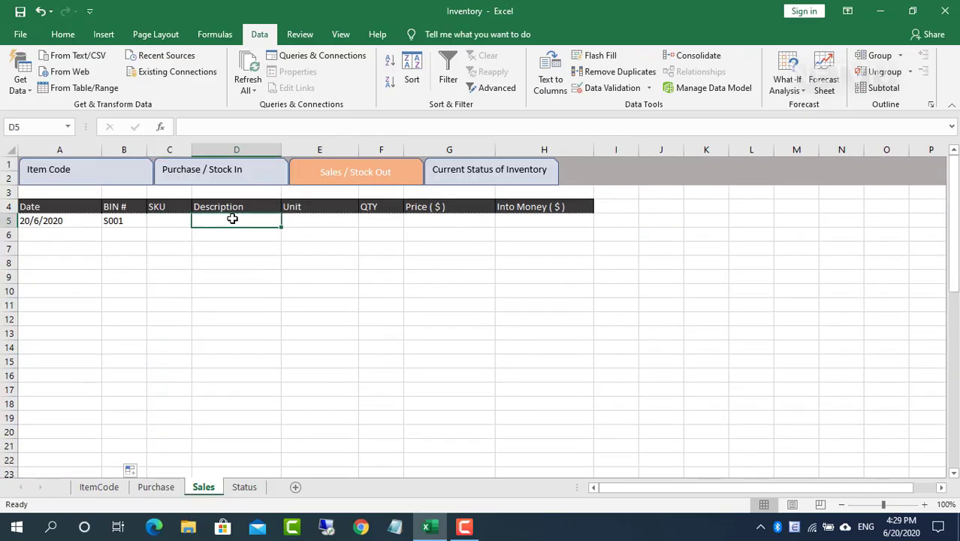
pyautogui.write('=vl')
pyautogui.press('BackSpace')
pyautogui.press('BackSpace')
pyautogui.press('BackSpace')
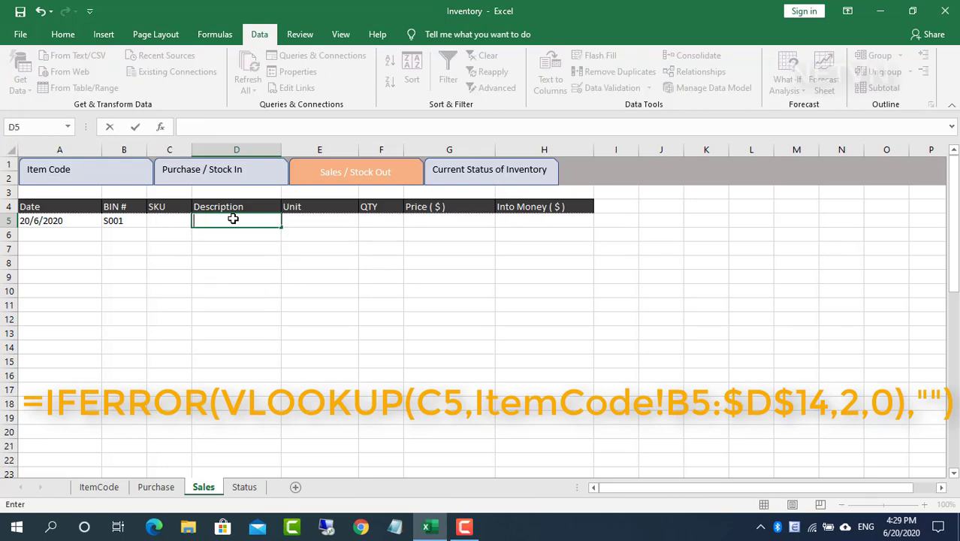
# Choose MS from the SKU dropdown in cell C5 of the Sales sheet
pyautogui.click(188, 222)
pyautogui.click(197, 221)
pyautogui.scroll(2, 180, 255)
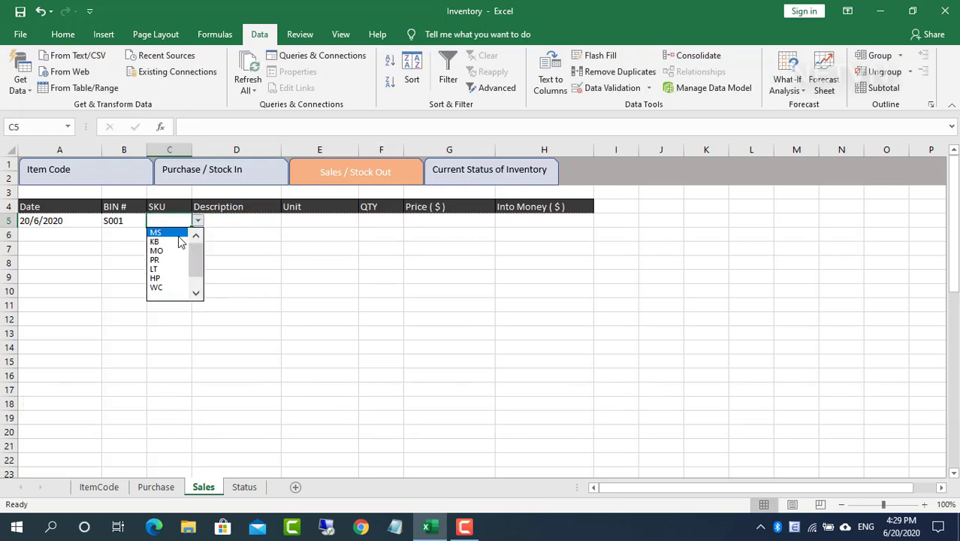
pyautogui.click(161, 227)
# Build a VLOOKUP in Description cell D5 with lookup value C5 and the ItemCode range B5:D14 as table array
pyautogui.click(277, 223)
pyautogui.write('=vl')
pyautogui.press('Tab')
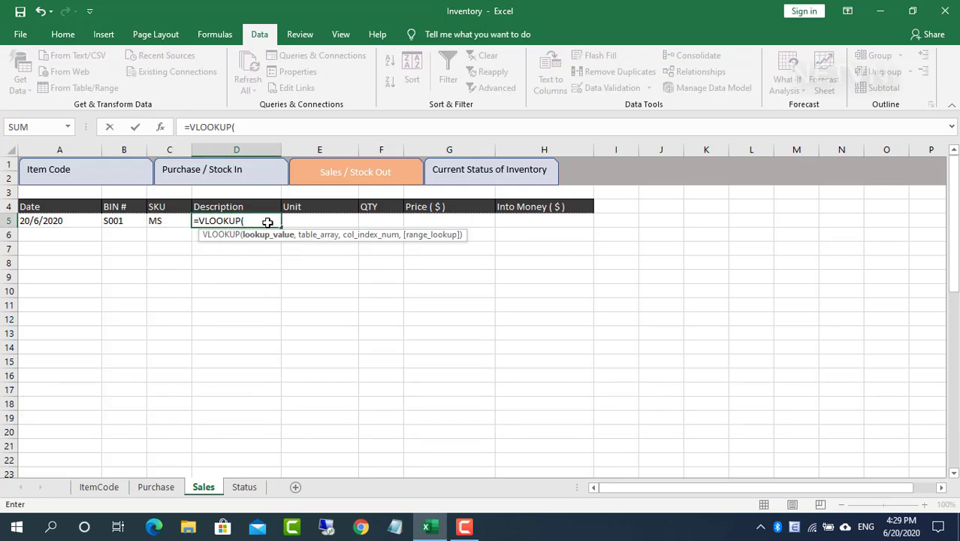
pyautogui.click(177, 220)
pyautogui.write(',')
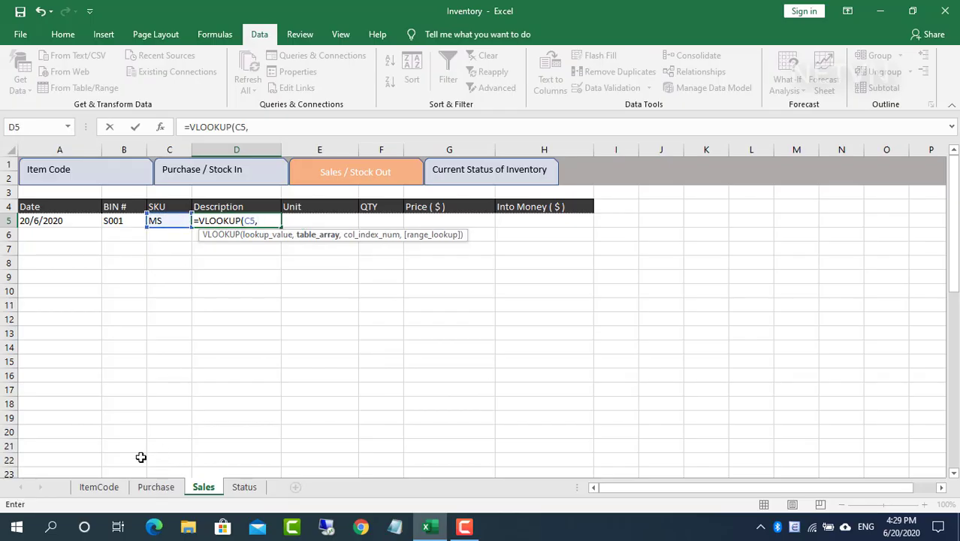
pyautogui.click(99, 486)
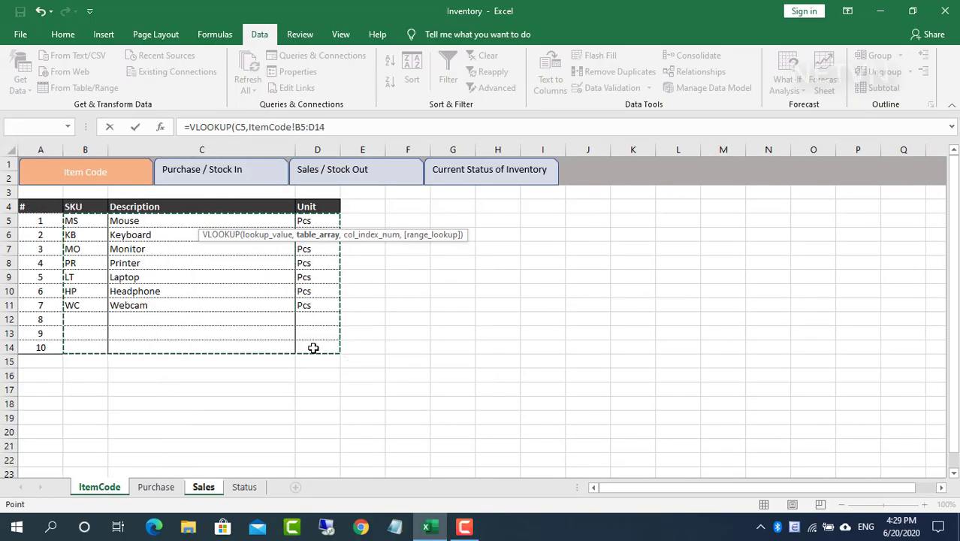
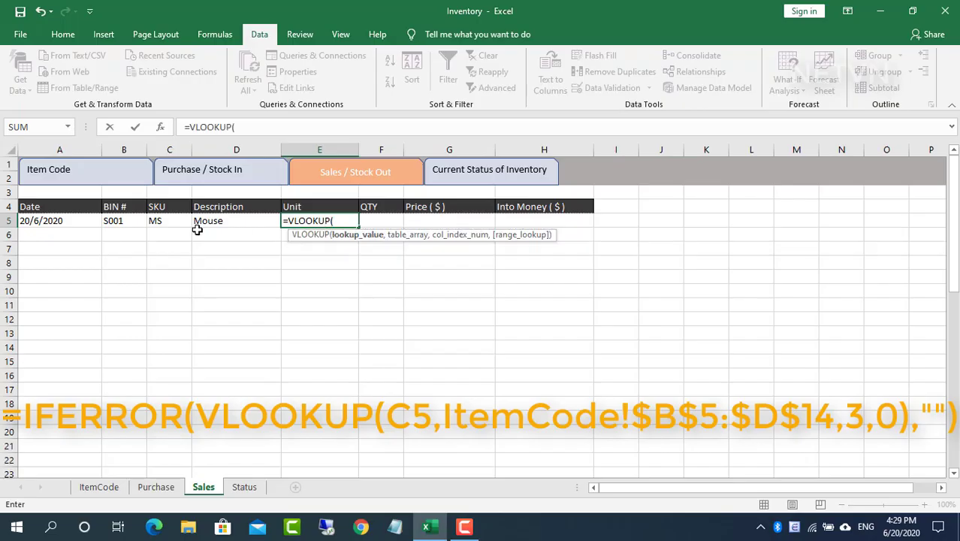
# Enter =VLOOKUP(C5,ItemCode!$B$5:$D$14,3,0) in Unit cell E5 of the Sales sheet
pyautogui.write(',')
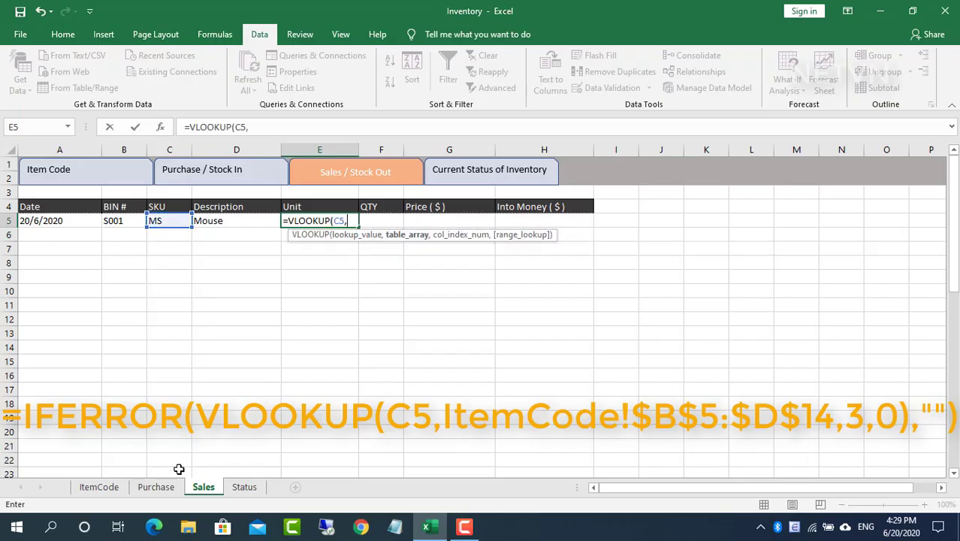
pyautogui.click(99, 487)
pyautogui.moveTo(72, 220); pyautogui.dragTo(304, 346)
pyautogui.press('F4')
pyautogui.write(',3,0')
pyautogui.press('Return')
pyautogui.click(319, 221)
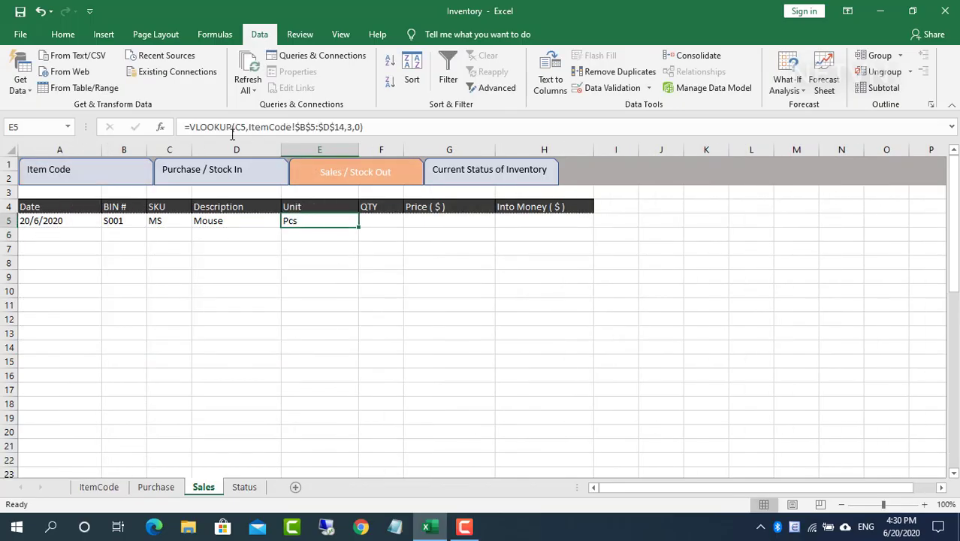
# Wrap the Unit lookup in E5 in IFERROR with an empty string as the error value
pyautogui.click(191, 126)
pyautogui.write('IF')
pyautogui.press('Down')
pyautogui.press('Tab')
pyautogui.click(426, 126)
pyautogui.write(',')
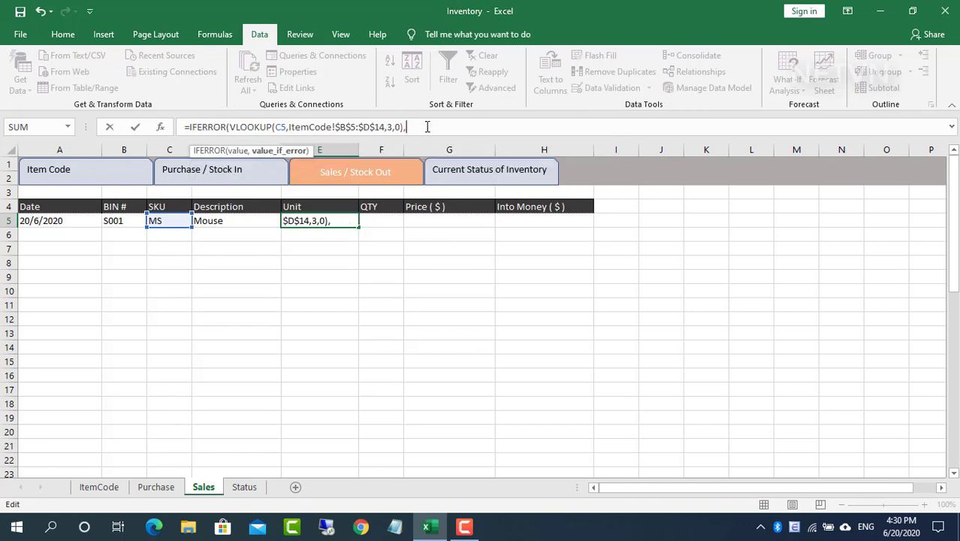
pyautogui.press('Return')
# Enter QTY 5 and price 15 for the Mouse sale in row 5
pyautogui.click(387, 224)
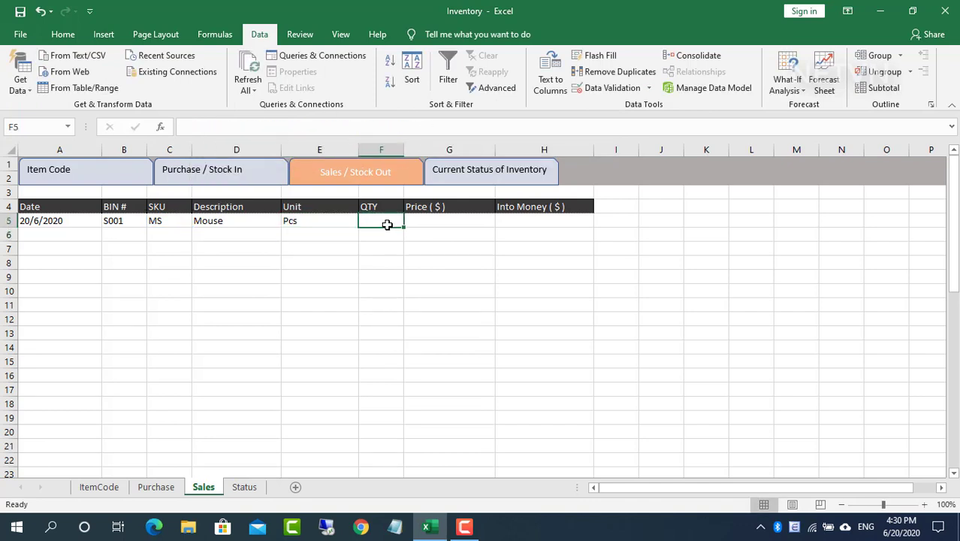
pyautogui.write('5')
pyautogui.click(443, 218)
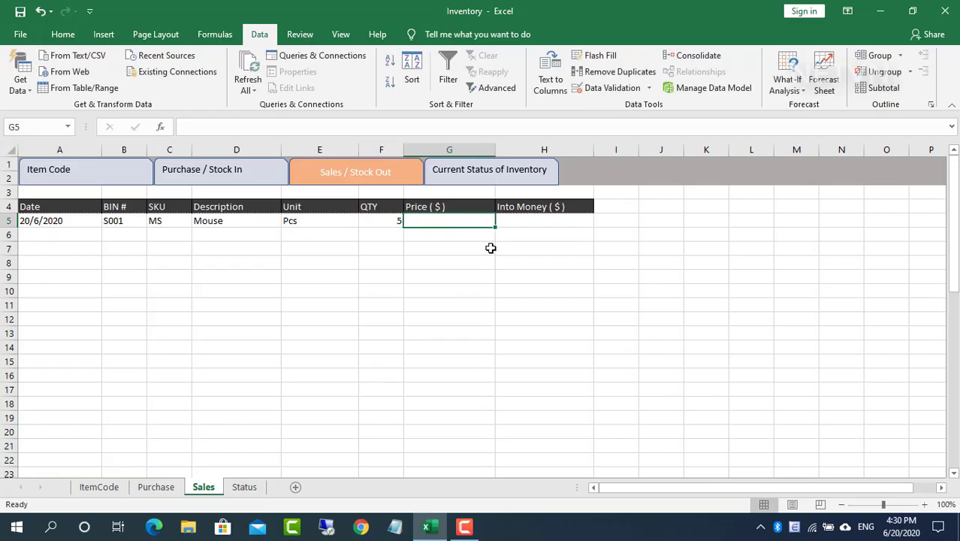
pyautogui.write('15')
# Calculate Into Money in H5 with the formula =F5*G5
pyautogui.click(544, 222)
pyautogui.write('=')
pyautogui.click(396, 221)
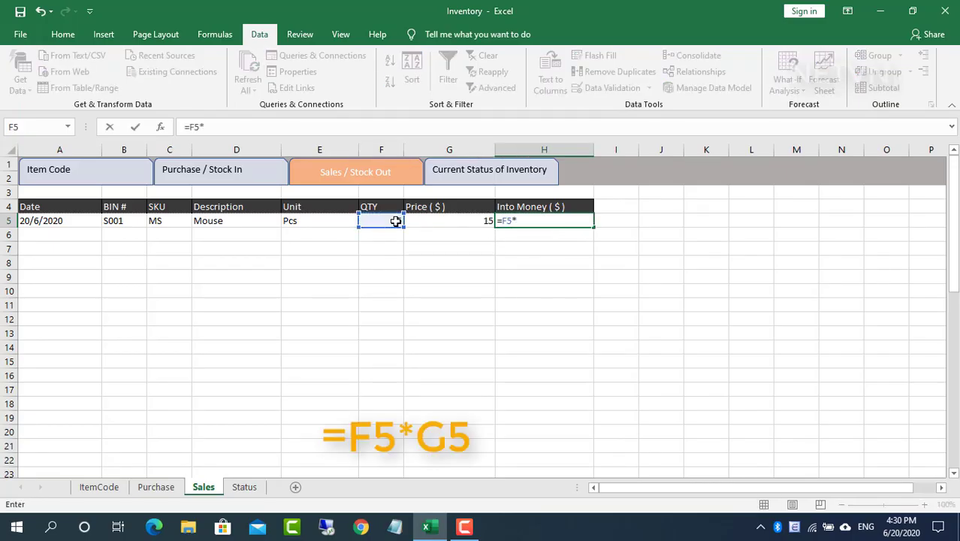
pyautogui.click(472, 222)
pyautogui.press('Return')
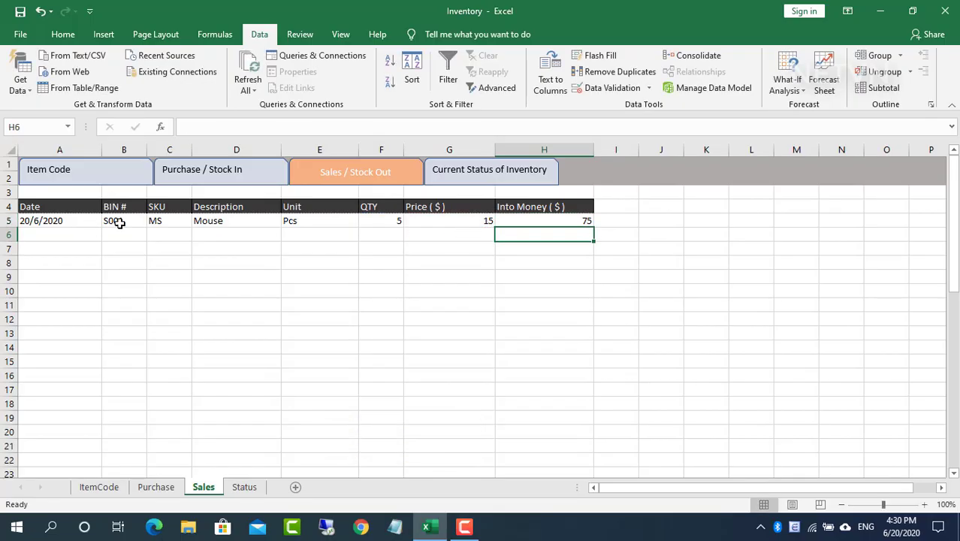
# Fill the Description and Unit formulas from D5:E5 down the Sales table and inspect the copied formula in D6
pyautogui.moveTo(213, 221); pyautogui.dragTo(368, 454)
pyautogui.scroll(10, 481, 352)
pyautogui.click(252, 232)
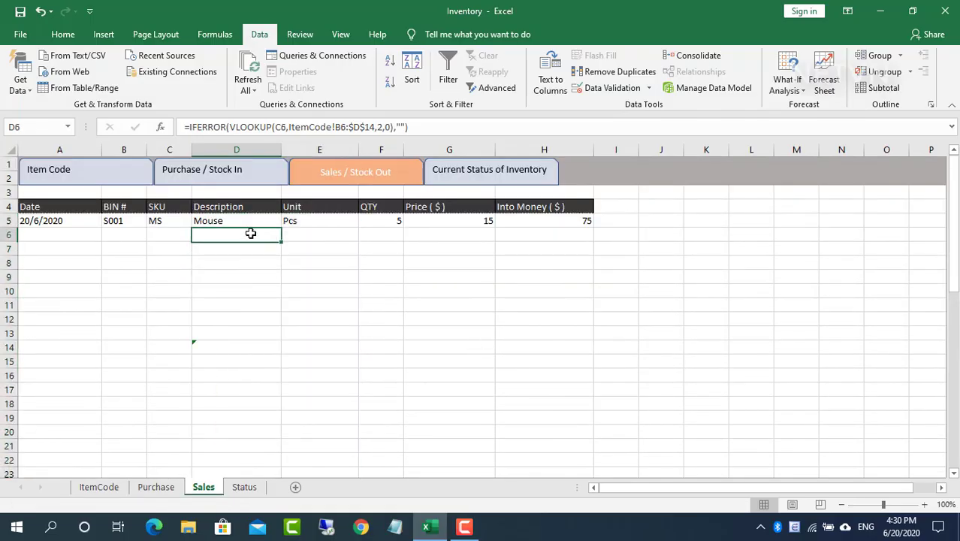
# Ignore the formula error flagged in Description cell D14
pyautogui.click(213, 345)
pyautogui.click(174, 346)
pyautogui.click(202, 419)
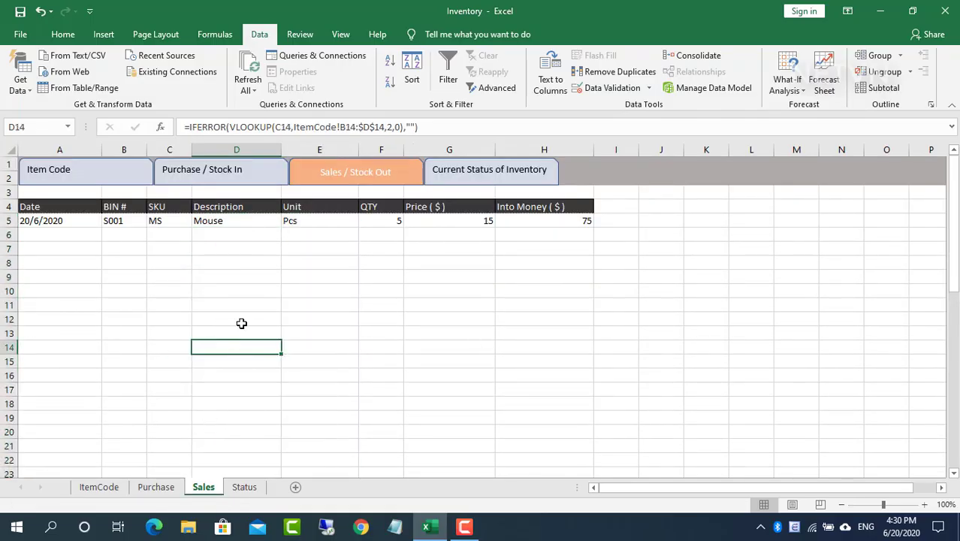
# Fill the Into Money formula from H5 down to H50
pyautogui.click(390, 223)
pyautogui.click(583, 221)
pyautogui.moveTo(593, 228); pyautogui.dragTo(594, 451)
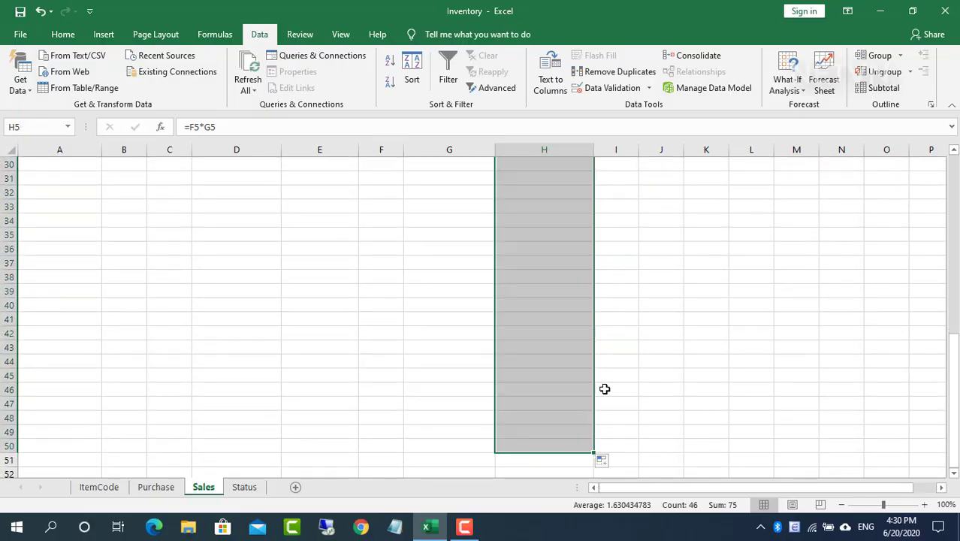
# Format the Into Money cells with the comma number style and no decimal places
pyautogui.scroll(10, 591, 390)
pyautogui.click(63, 34)
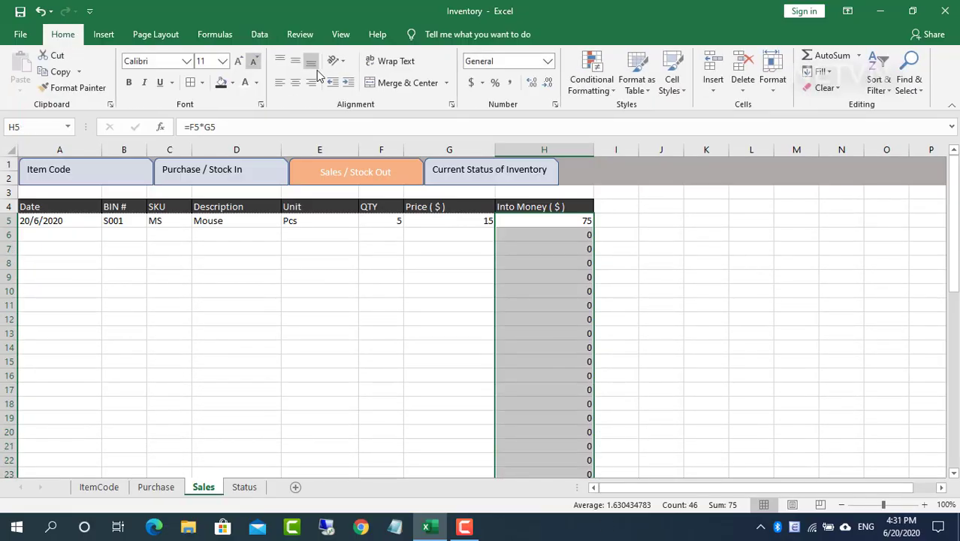
pyautogui.click(510, 82)
pyautogui.click(548, 83)
pyautogui.click(548, 83)
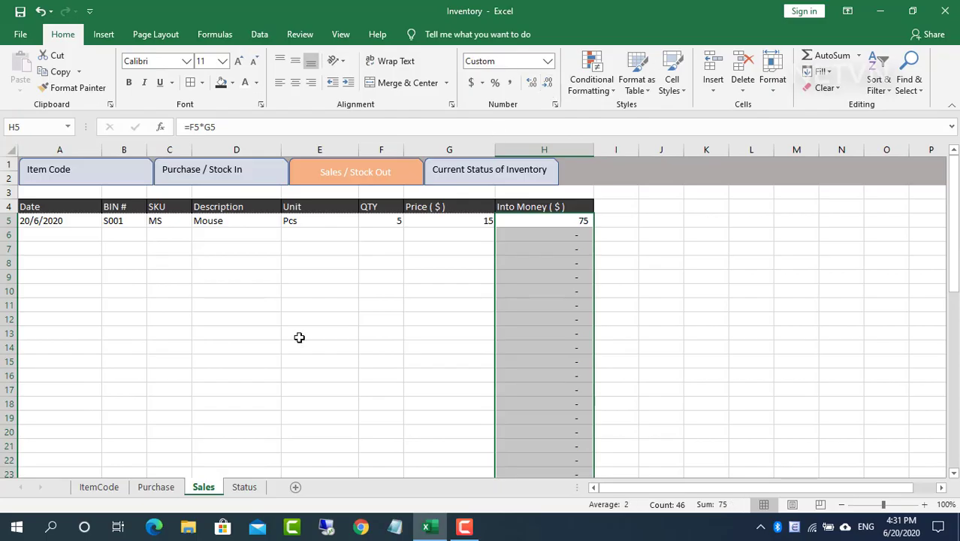
# Copy the date and BIN # from row 5 into row 6 and choose SKU KB in C6
pyautogui.moveTo(60, 220); pyautogui.dragTo(124, 221)
pyautogui.moveTo(146, 227); pyautogui.dragTo(128, 234)
pyautogui.click(187, 235)
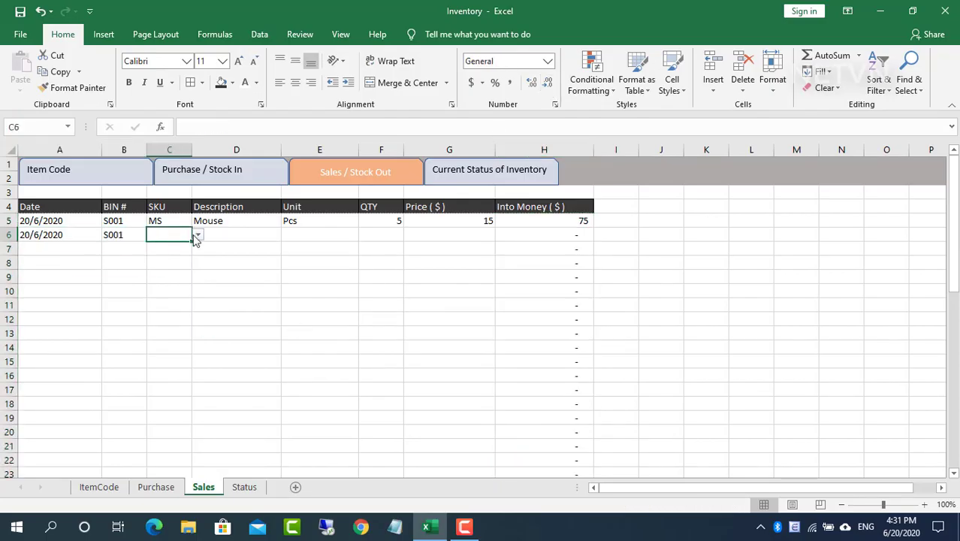
pyautogui.click(197, 235)
pyautogui.scroll(2, 195, 281)
pyautogui.click(162, 256)
# Enter QTY 10 and price 20 for the Keyboard sale in row 6
pyautogui.click(397, 236)
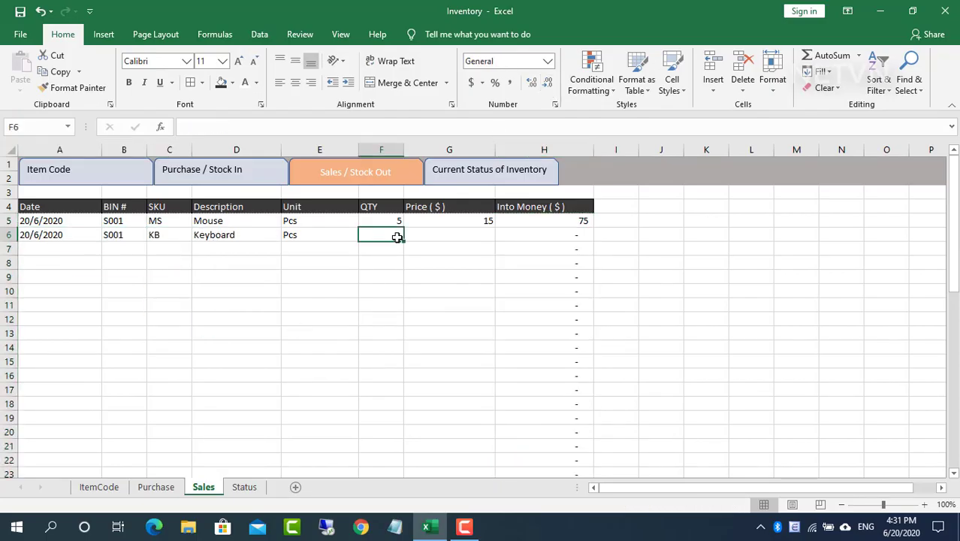
pyautogui.write('10')
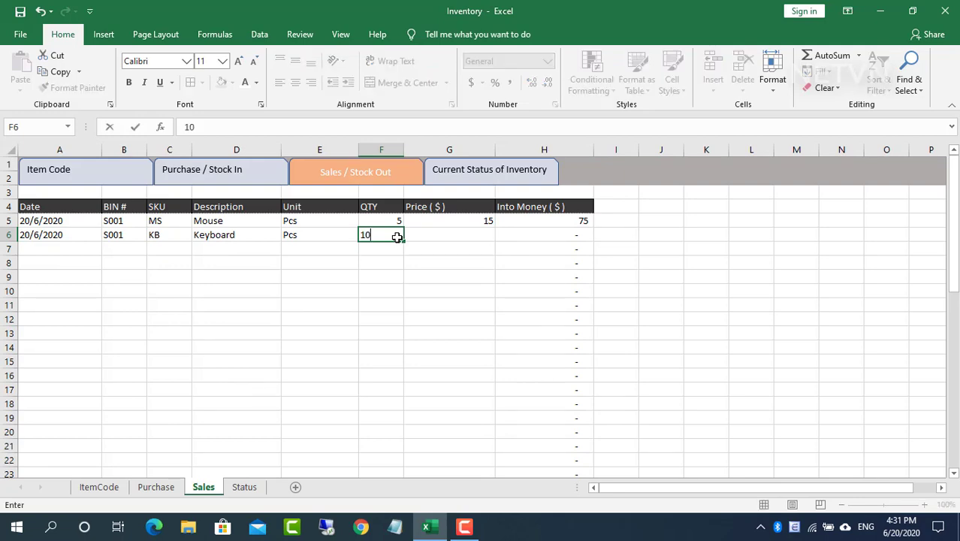
pyautogui.click(448, 234)
pyautogui.write('20')
pyautogui.press('Return')
# Give the Sales table, from the header row down, a solid outline, solid vertical lines and dotted horizontal inner lines
pyautogui.moveTo(64, 209); pyautogui.dragTo(568, 418)
pyautogui.click(201, 81)
pyautogui.click(241, 452)
pyautogui.click(449, 235)
pyautogui.click(467, 259)
pyautogui.click(537, 237)
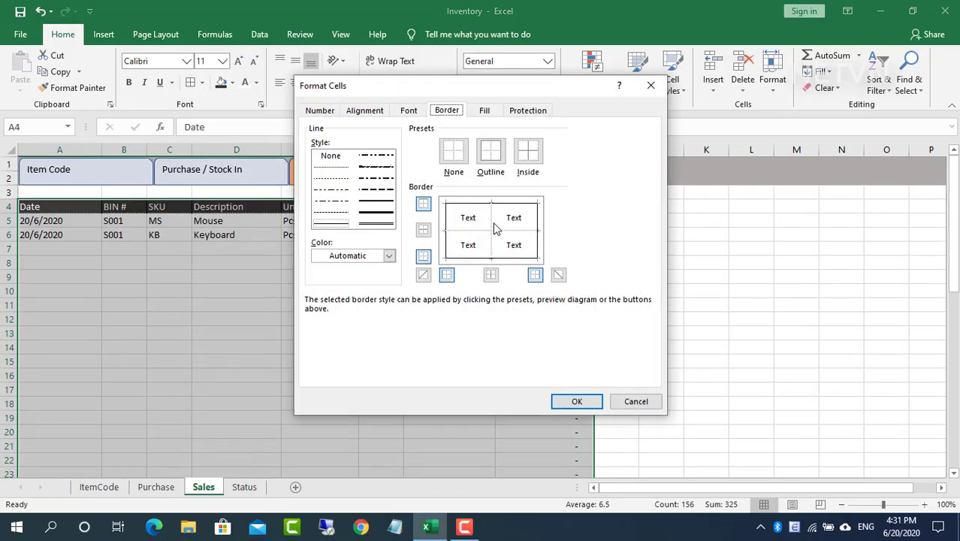
pyautogui.click(330, 178)
pyautogui.click(469, 233)
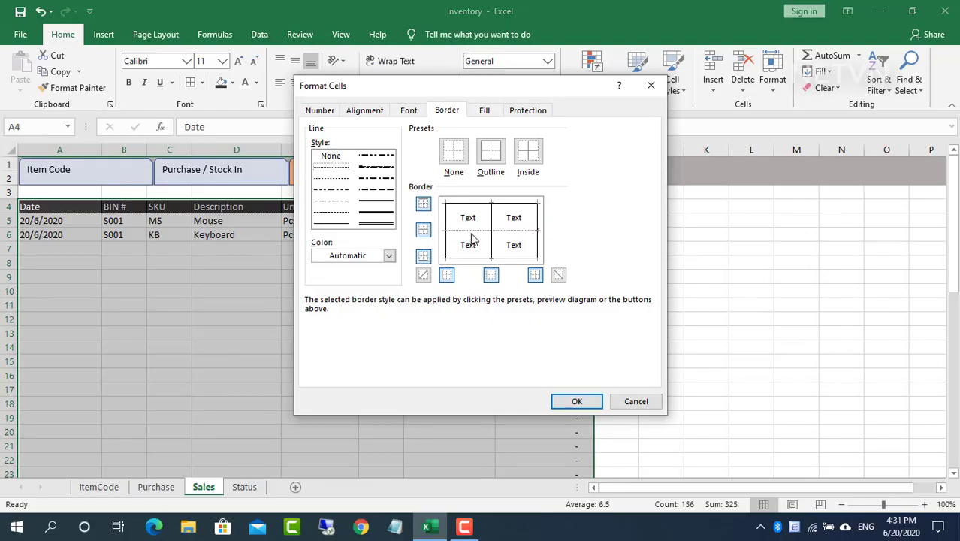
pyautogui.click(576, 401)
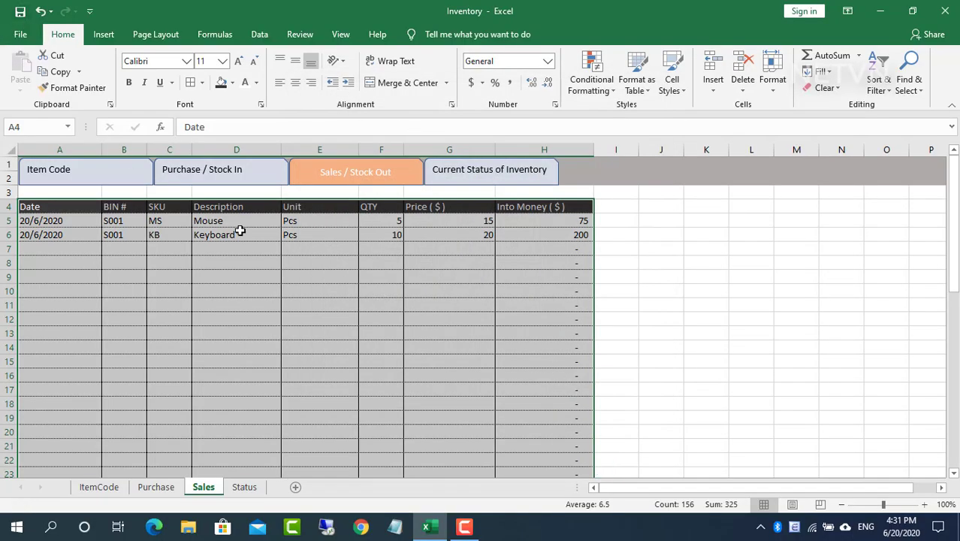
# Freeze the Sales sheet's panes above row 5, keeping the navigation tabs and table header in place
pyautogui.click(88, 220)
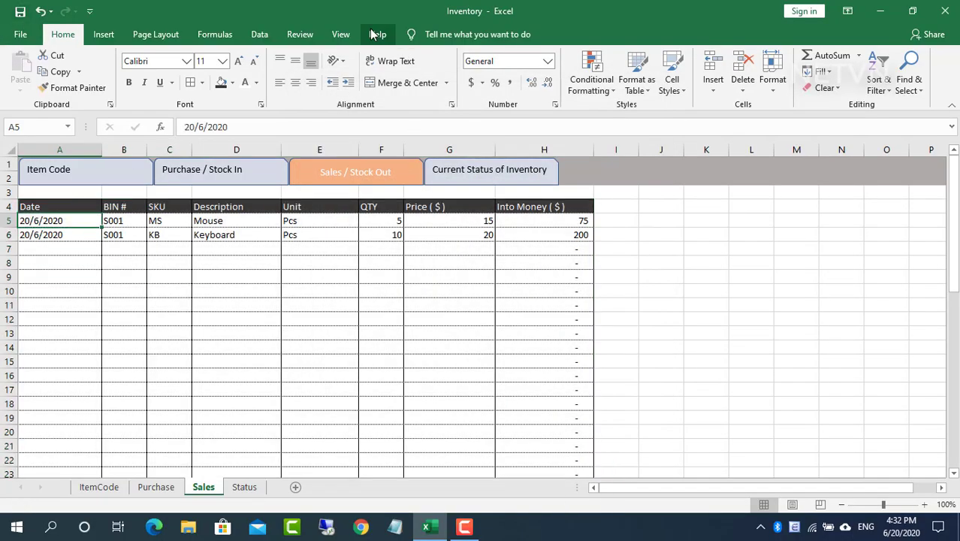
pyautogui.click(340, 34)
pyautogui.click(473, 79)
pyautogui.click(510, 113)
pyautogui.press('Right')
pyautogui.press('Down')
pyautogui.press('Down')
pyautogui.press('Down')
pyautogui.scroll(-1, 237, 266)
pyautogui.scroll(1, 238, 255)
# Enter the headers SKU, Description and Unit in A4:C4 of the Status sheet
pyautogui.click(244, 487)
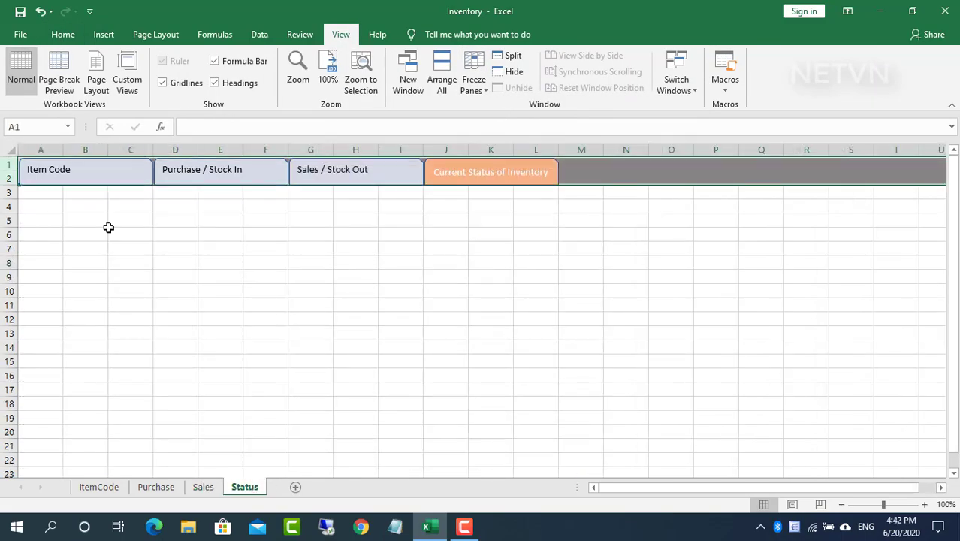
pyautogui.click(44, 209)
pyautogui.write('SKU')
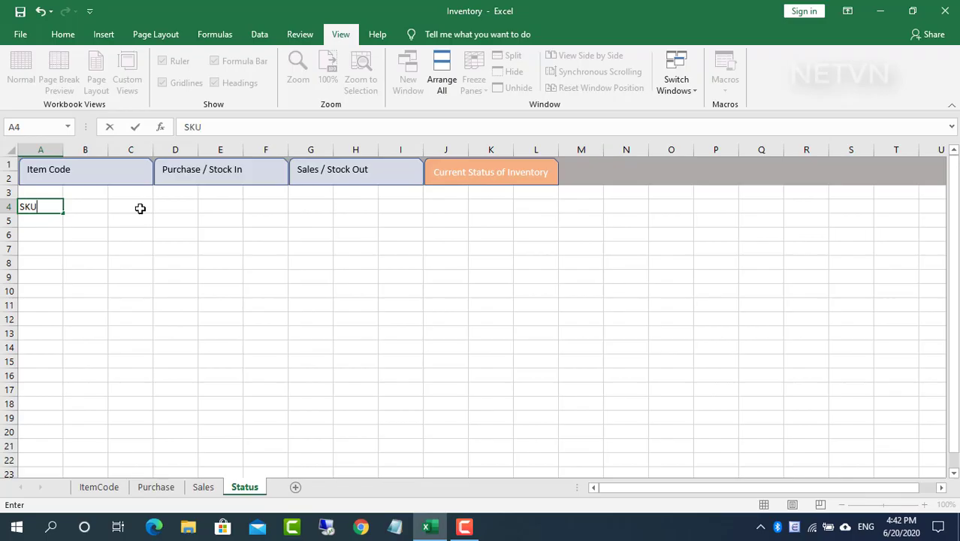
pyautogui.press('Tab')
pyautogui.write('Description')
pyautogui.press('Tab')
pyautogui.write('Unit')
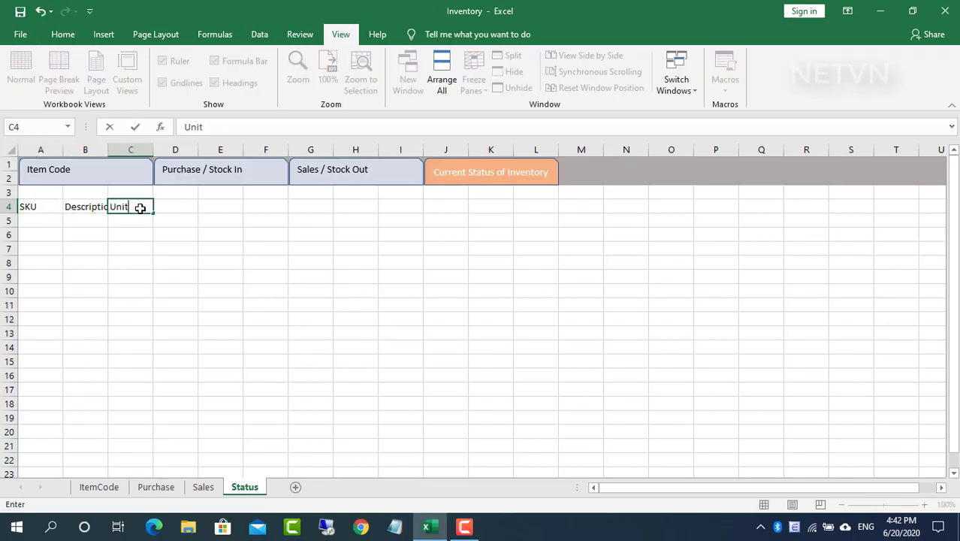
# Enter the headers Purchase, Sales and Inventory in D4:F4 of the Status sheet
pyautogui.press('Tab')
pyautogui.write('Purchas')
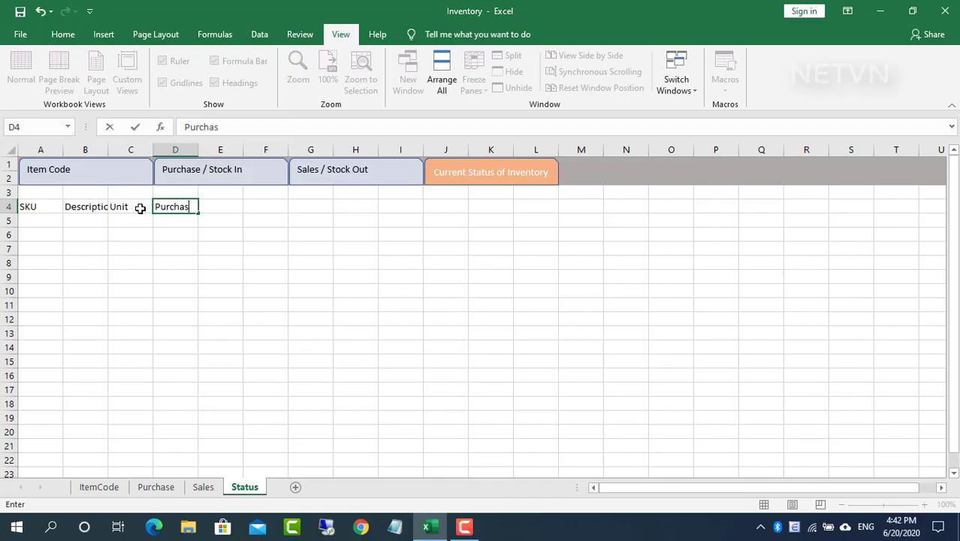
pyautogui.write('e')
pyautogui.press('Tab')
pyautogui.write('Sales')
pyautogui.press('Tab')
pyautogui.write('Inventory')
pyautogui.press('Return')
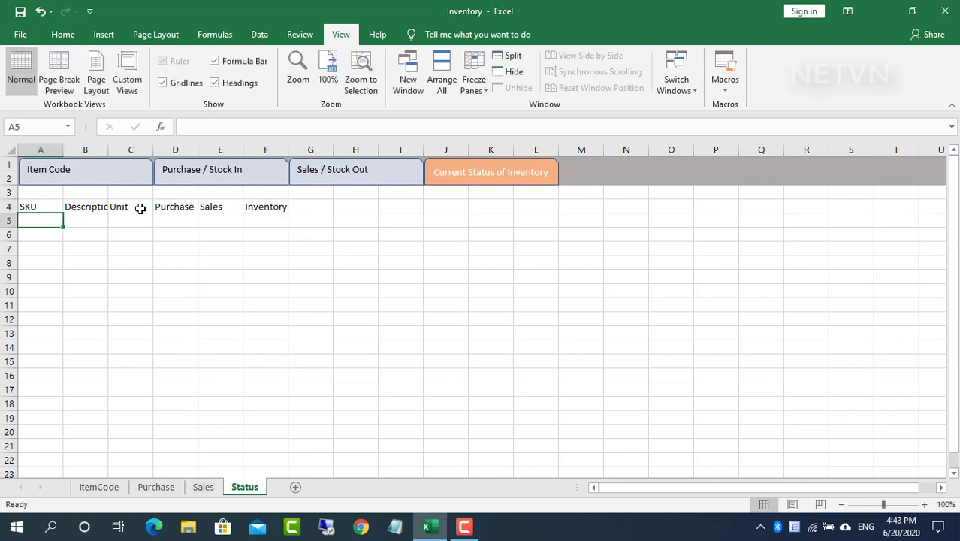
# Link Status cell A5 to the item list with =ItemCode!B5 and fill it down to A16
pyautogui.write('=')
pyautogui.click(98, 487)
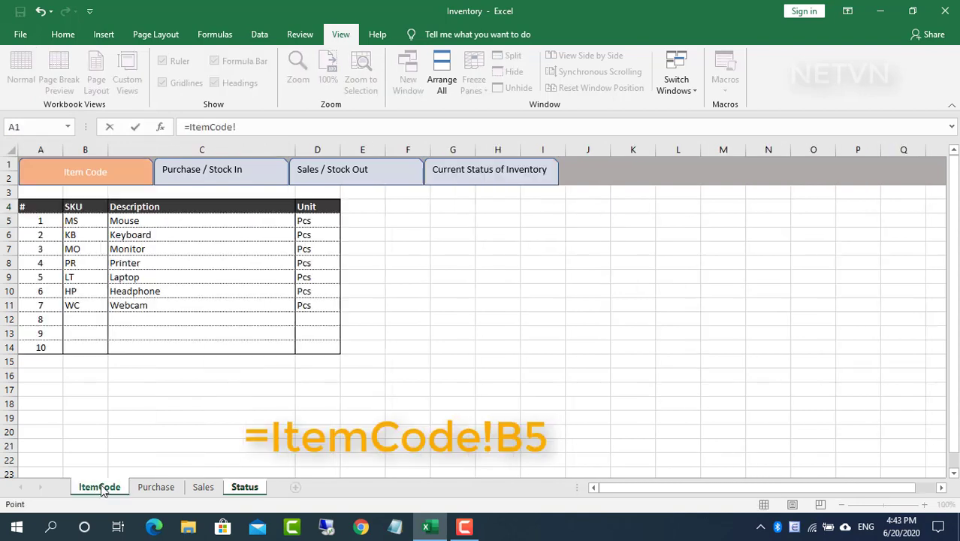
pyautogui.click(95, 219)
pyautogui.press('Return')
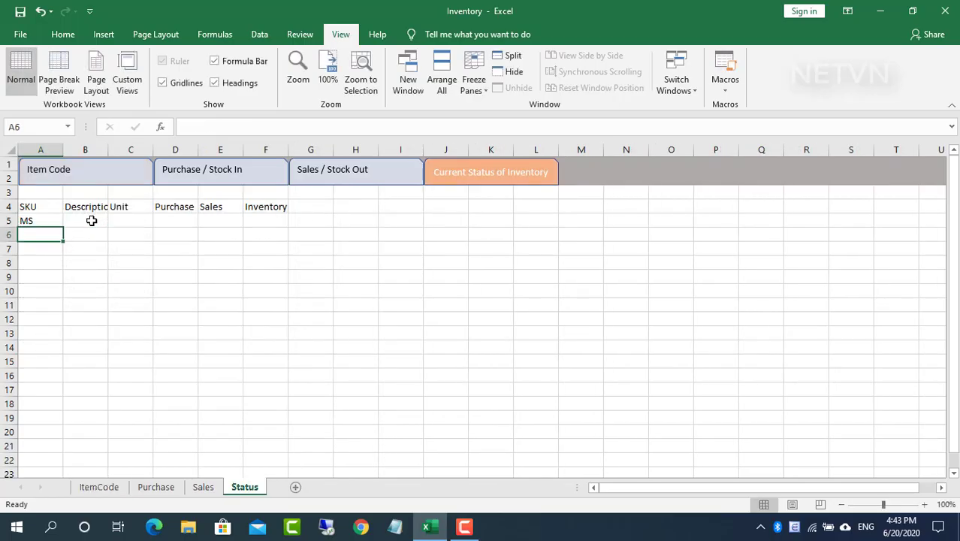
pyautogui.click(60, 224)
pyautogui.moveTo(63, 227); pyautogui.dragTo(59, 382)
# Enter =VLOOKUP(A5,ItemCode!$B$5:$D$14,2,0) in Status cell B5 and fill it down to B16
pyautogui.click(95, 223)
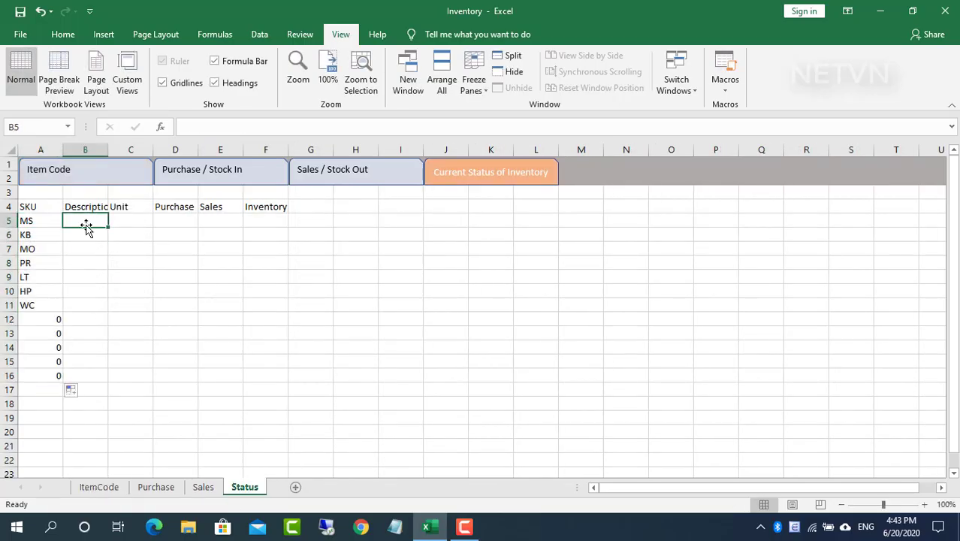
pyautogui.write('=vl')
pyautogui.press('Tab')
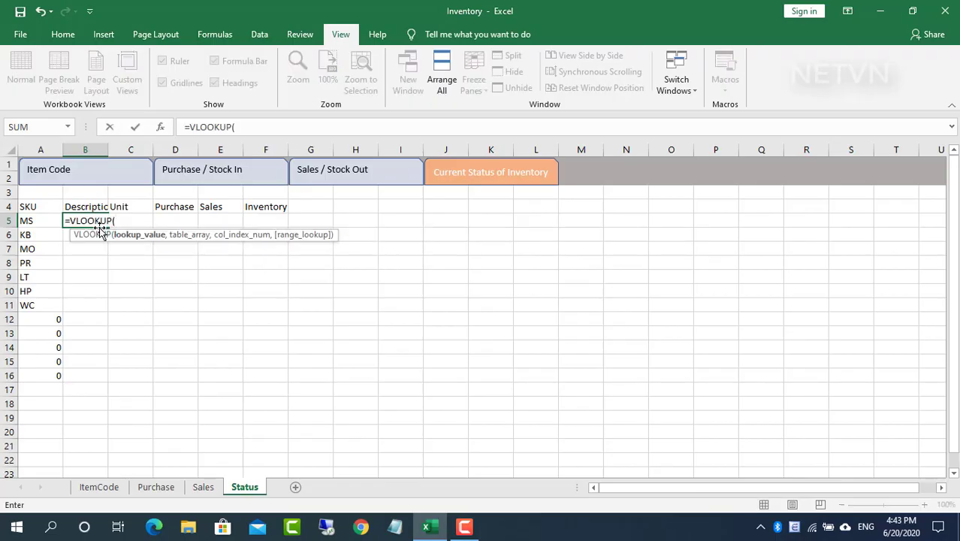
pyautogui.click(37, 221)
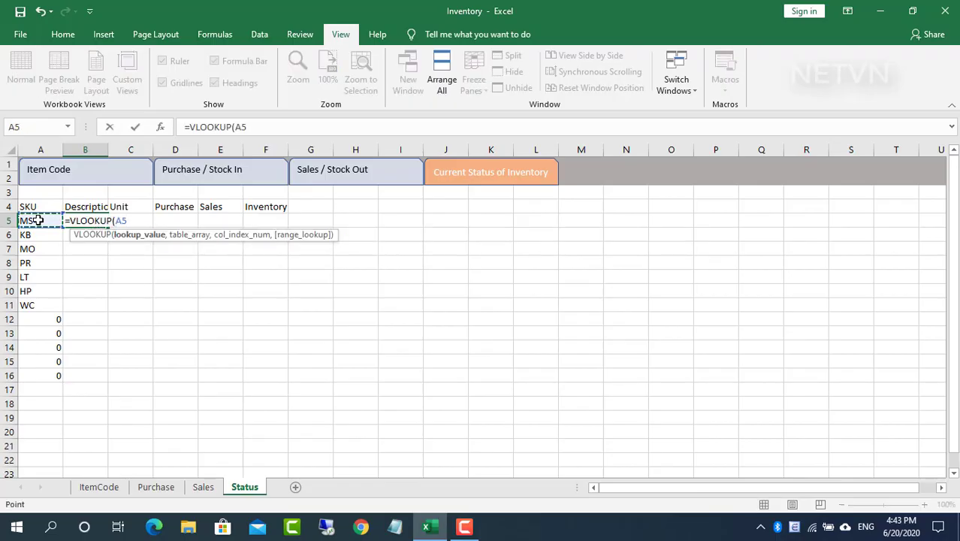
pyautogui.write(',')
pyautogui.click(99, 487)
pyautogui.moveTo(89, 220); pyautogui.dragTo(308, 351)
pyautogui.press('F4')
pyautogui.write(',2,0')
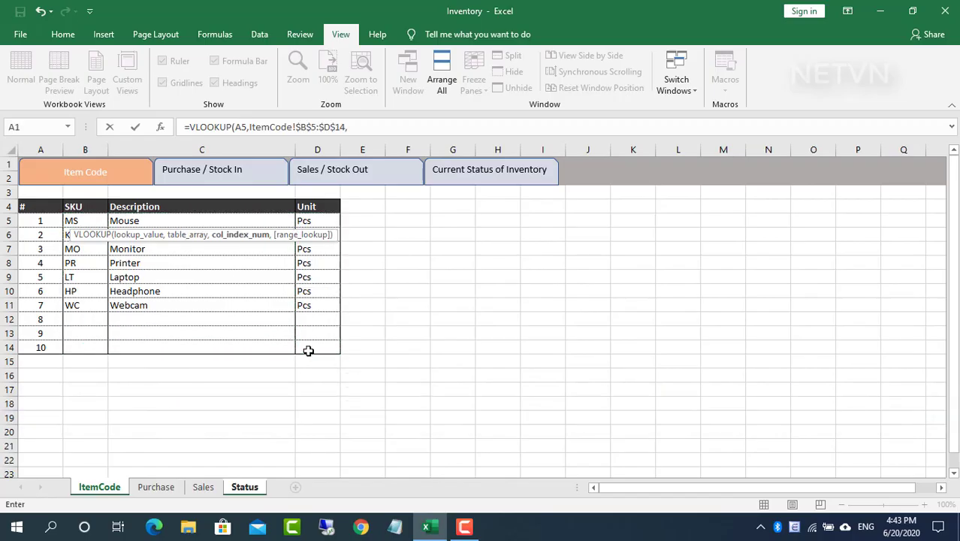
pyautogui.press('Return')
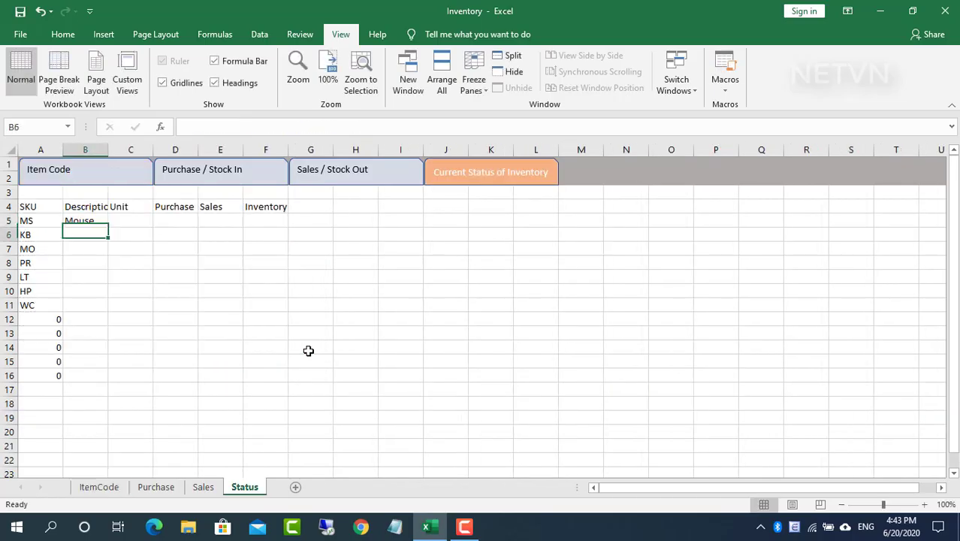
pyautogui.click(96, 220)
pyautogui.moveTo(107, 227); pyautogui.dragTo(105, 375)
# Wrap B5's lookup in IFERROR with "" as the fallback and fill the formula down to B16
pyautogui.click(85, 220)
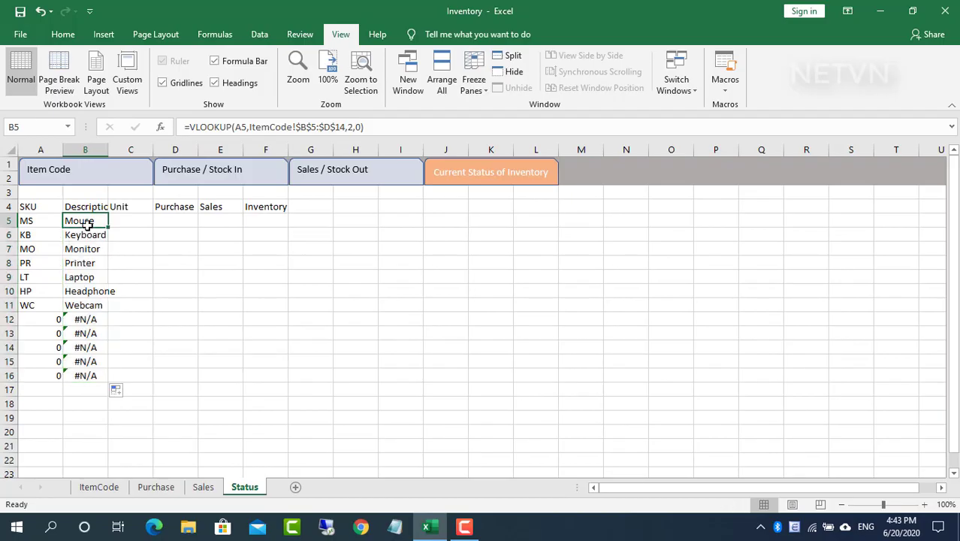
pyautogui.click(207, 127)
pyautogui.write('IF')
pyautogui.press('Down')
pyautogui.press('Tab')
pyautogui.click(471, 127)
pyautogui.write(',"")')
pyautogui.press('Return')
pyautogui.click(99, 219)
pyautogui.moveTo(108, 227); pyautogui.dragTo(103, 377)
# Apply the comma number style to the SKU cells A5:A16 and widen the Description column
pyautogui.moveTo(46, 223); pyautogui.dragTo(47, 373)
pyautogui.click(63, 33)
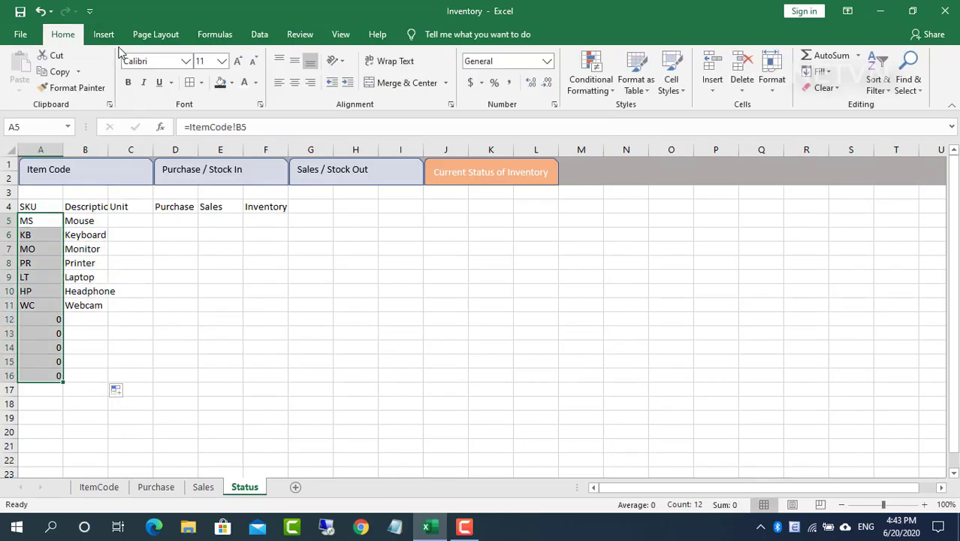
pyautogui.click(510, 82)
pyautogui.moveTo(110, 145); pyautogui.dragTo(171, 144)
pyautogui.click(193, 218)
pyautogui.click(126, 222)
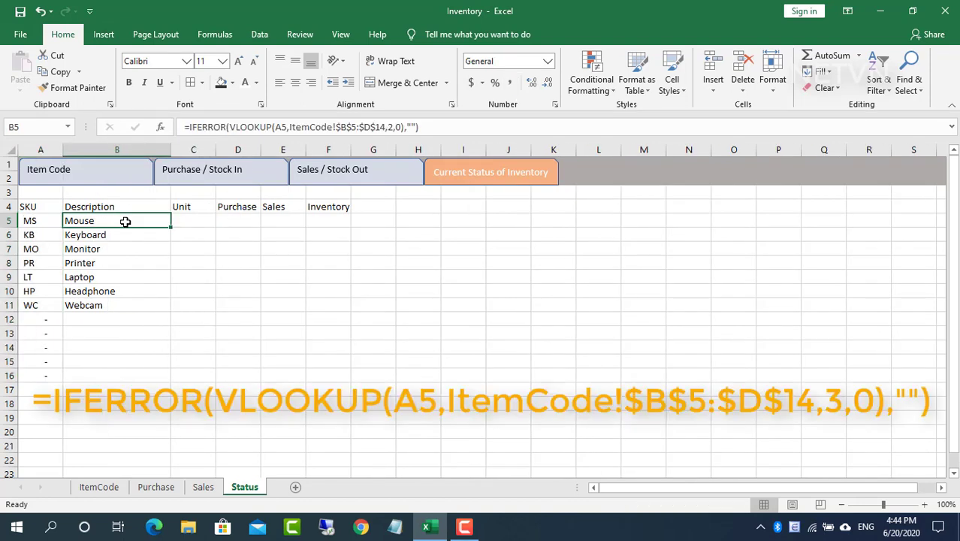
# Enter =VLOOKUP(A5,ItemCode!$B$5:$D$14,3,0) in Status cell C5 to look up the unit
pyautogui.click(183, 222)
pyautogui.write('=VLOOKUP(')
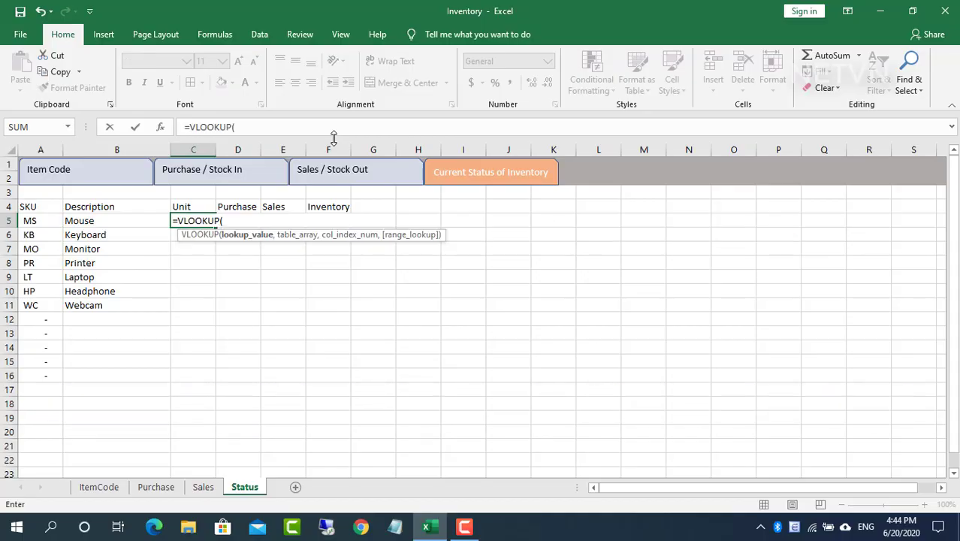
pyautogui.click(35, 219)
pyautogui.write(',')
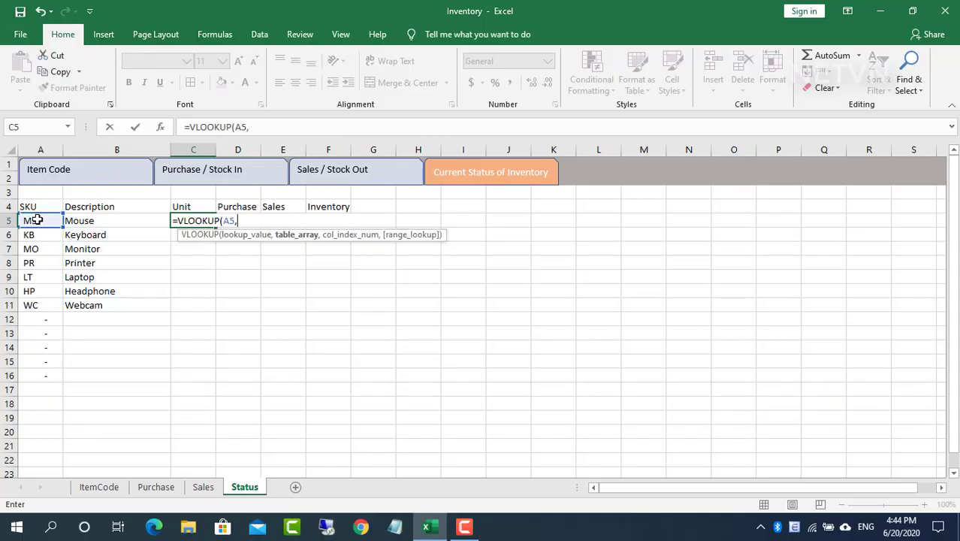
pyautogui.click(99, 487)
pyautogui.moveTo(70, 221); pyautogui.dragTo(317, 348)
pyautogui.press('F4')
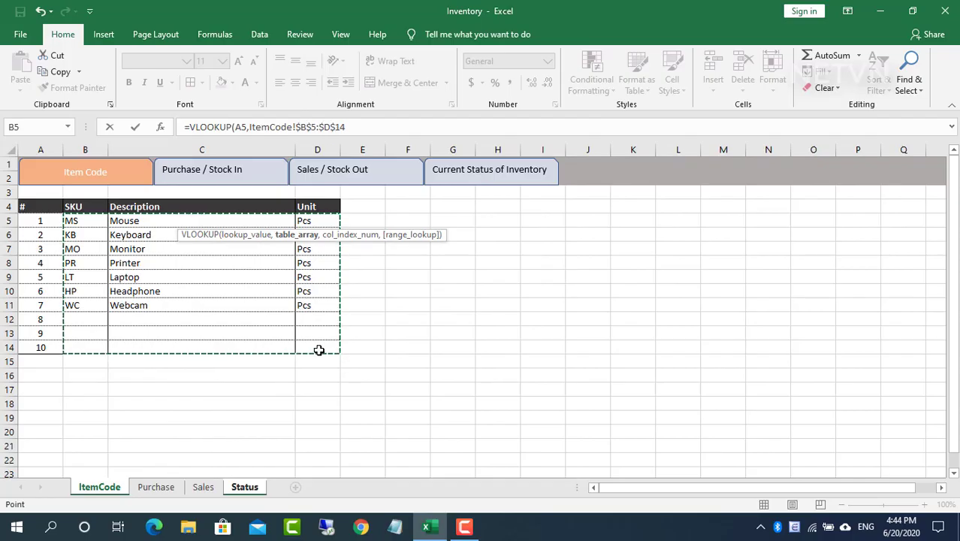
pyautogui.write(',3,0)')
pyautogui.press('Return')
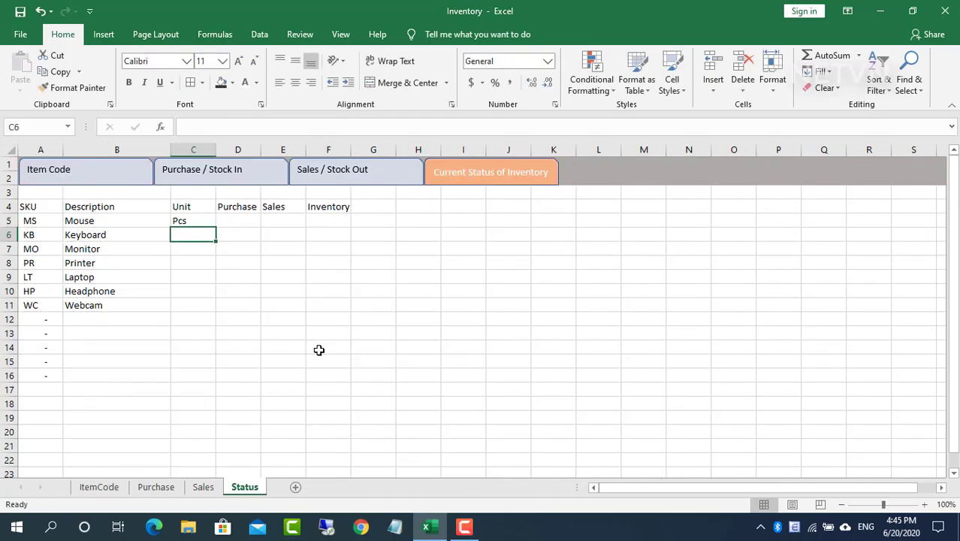
# Wrap C5's unit lookup in IFERROR with "" as the fallback and fill it down to C16
pyautogui.click(184, 221)
pyautogui.click(188, 127)
pyautogui.write('IFERROR(VLOOKUP(A5,ItemCode!$B$5:$D$14,3,0')
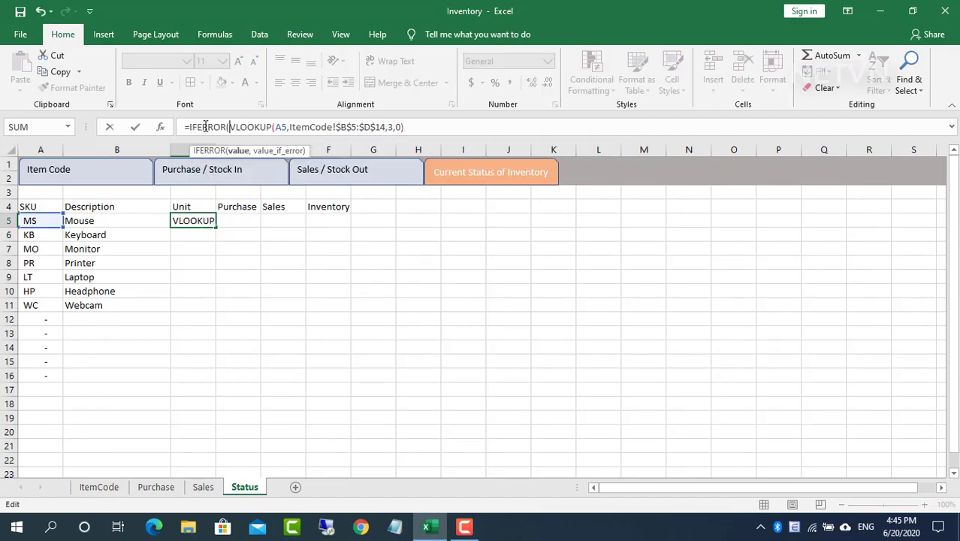
pyautogui.write(',"")')
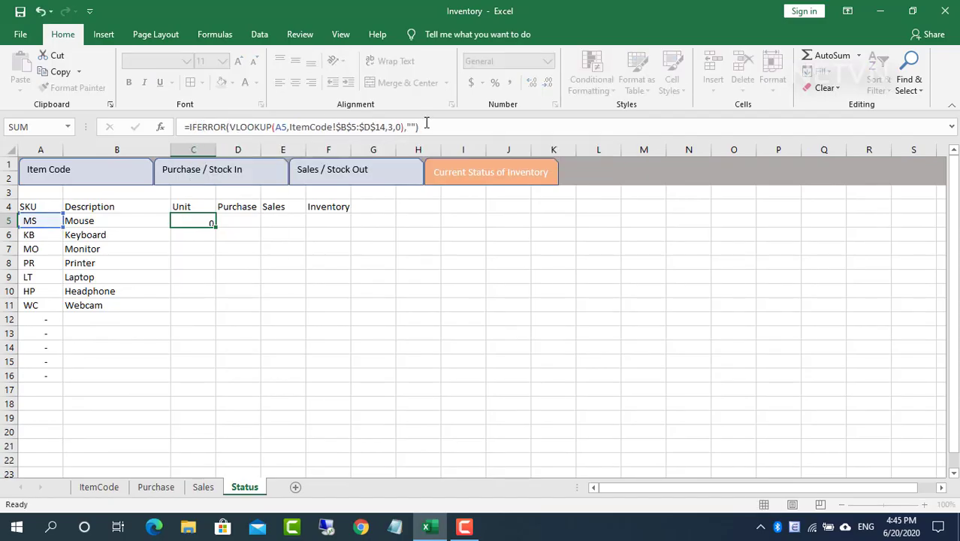
pyautogui.press('Return')
pyautogui.click(203, 222)
pyautogui.moveTo(216, 226); pyautogui.dragTo(210, 380)
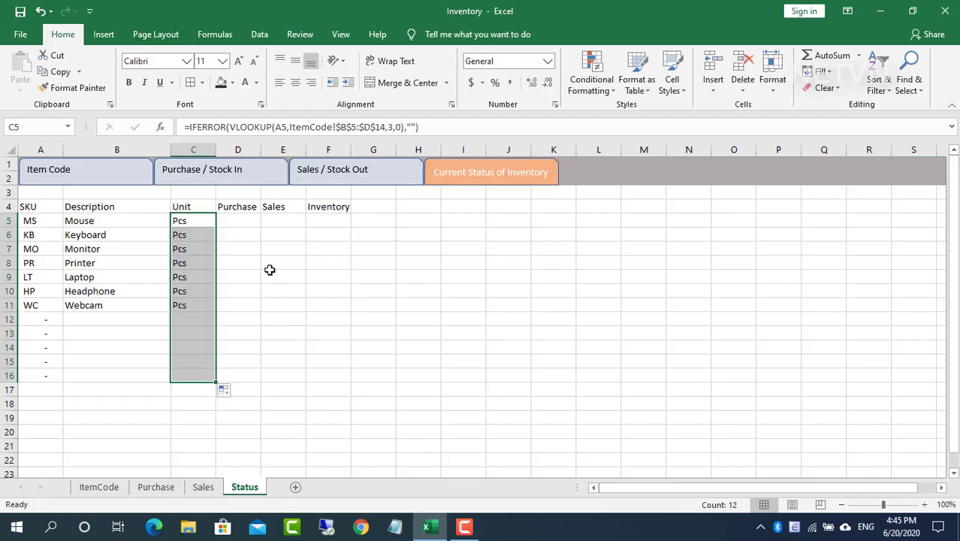
# Widen the Purchase, Sales and Inventory columns of the Status sheet
pyautogui.click(254, 221)
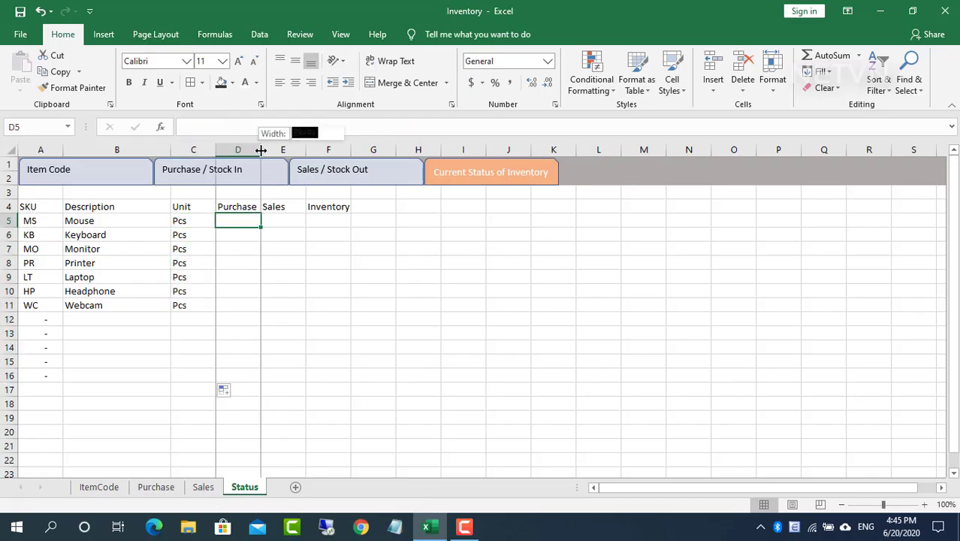
pyautogui.moveTo(258, 150); pyautogui.dragTo(287, 150)
pyautogui.moveTo(377, 151); pyautogui.dragTo(417, 150)
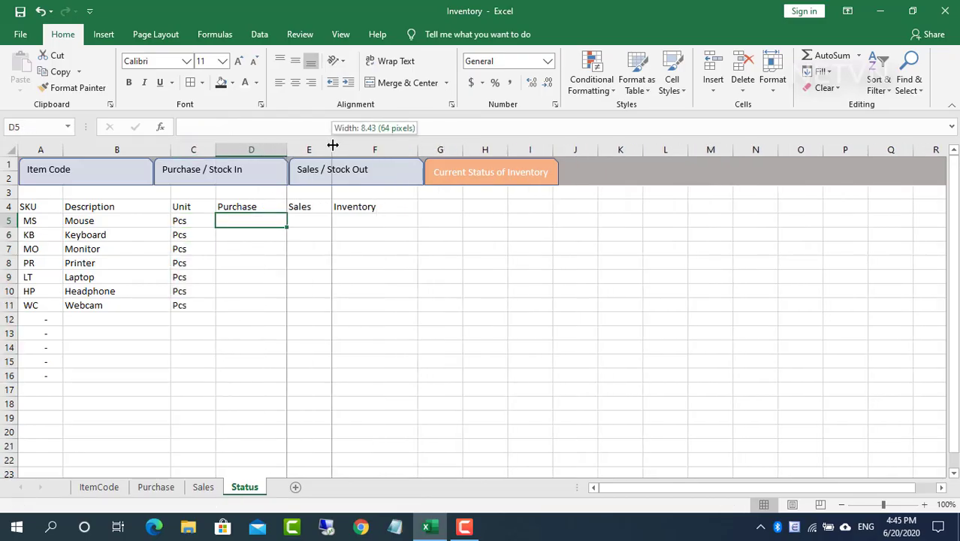
pyautogui.moveTo(331, 145); pyautogui.dragTo(356, 148)
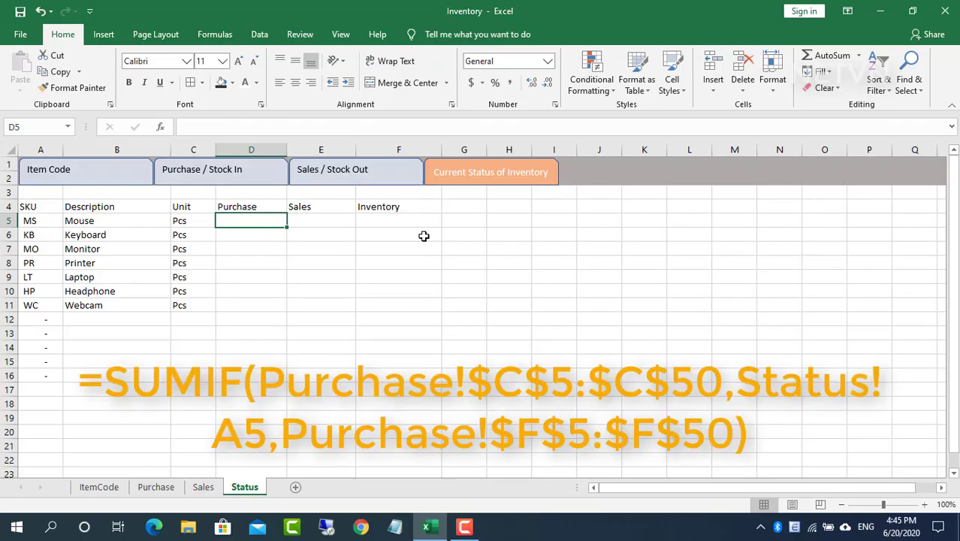
# Total each SKU's purchased quantity by entering =SUMIF(Purchase!$C$5:$C$50,Status!A5,Purchase!$F$5:$F$50) in Status cell D5
pyautogui.write('=sum')
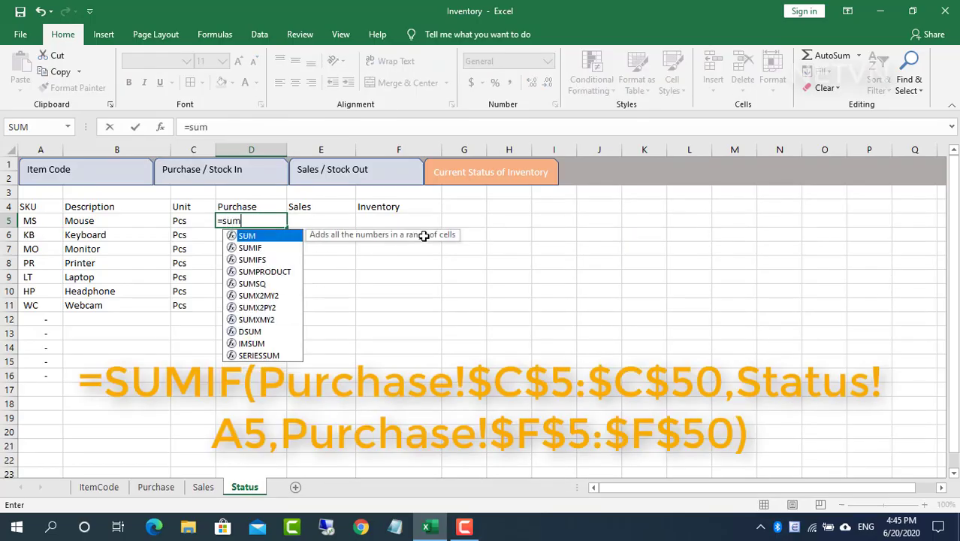
pyautogui.press('Down')
pyautogui.press('Tab')
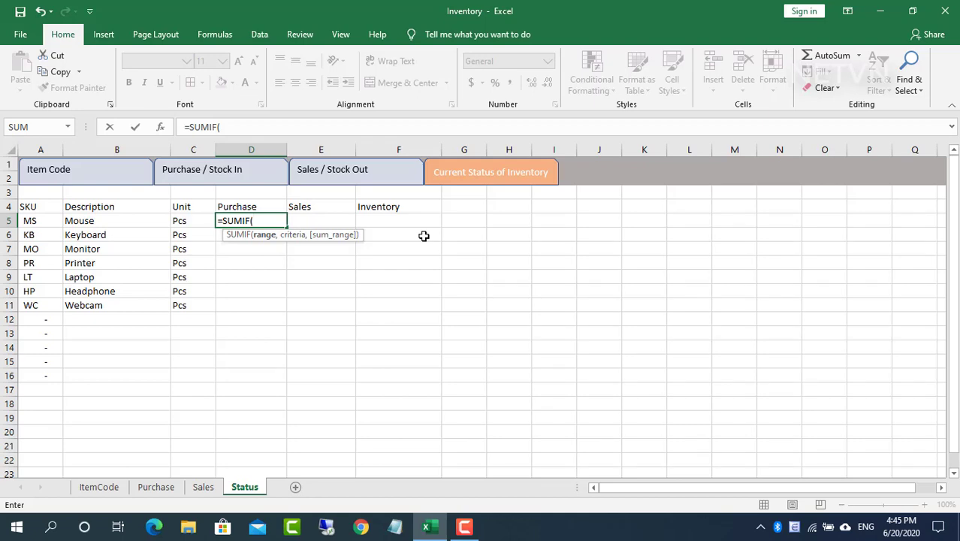
pyautogui.click(155, 489)
pyautogui.moveTo(157, 221); pyautogui.dragTo(167, 445)
pyautogui.press('F4')
pyautogui.write(',')
pyautogui.click(240, 489)
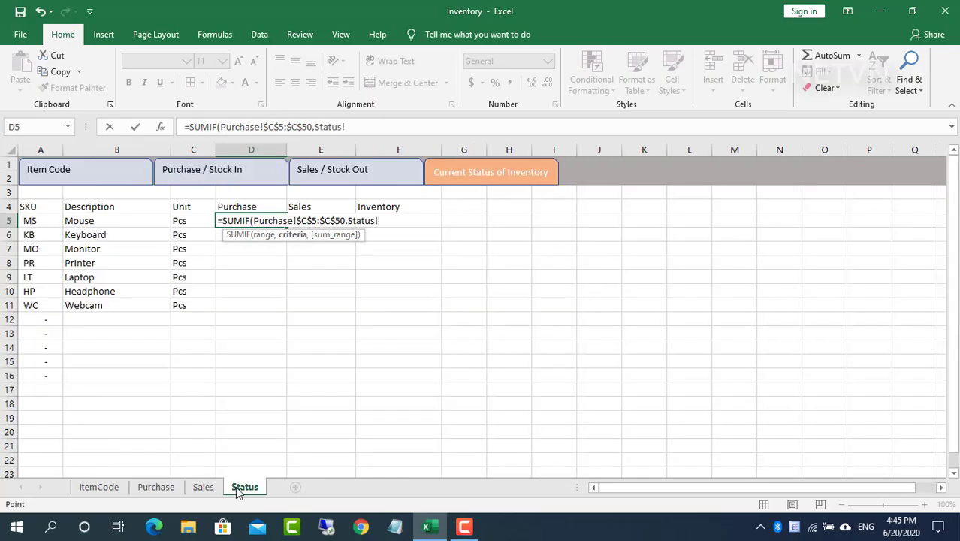
pyautogui.click(45, 223)
pyautogui.write(',')
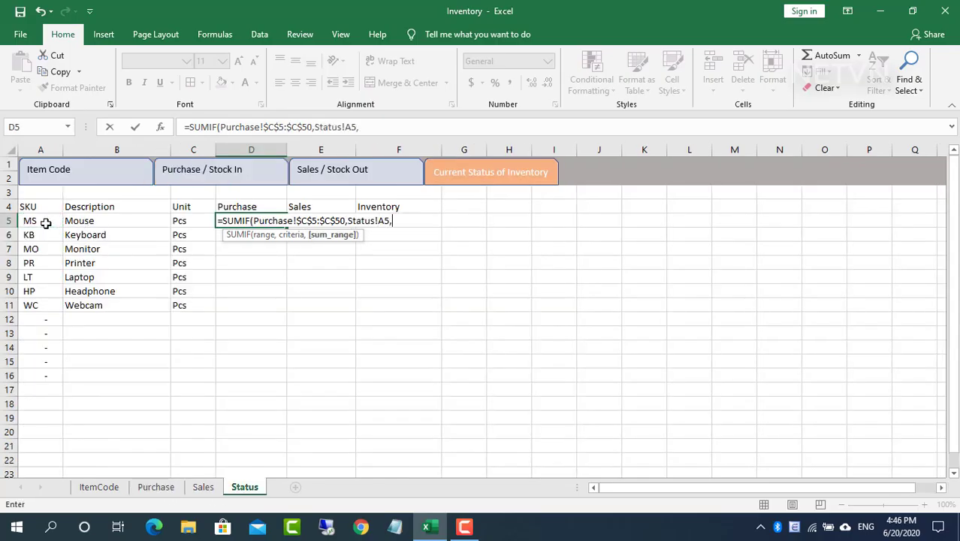
pyautogui.click(156, 487)
pyautogui.moveTo(953, 405); pyautogui.dragTo(953, 188)
pyautogui.moveTo(384, 219); pyautogui.dragTo(390, 431)
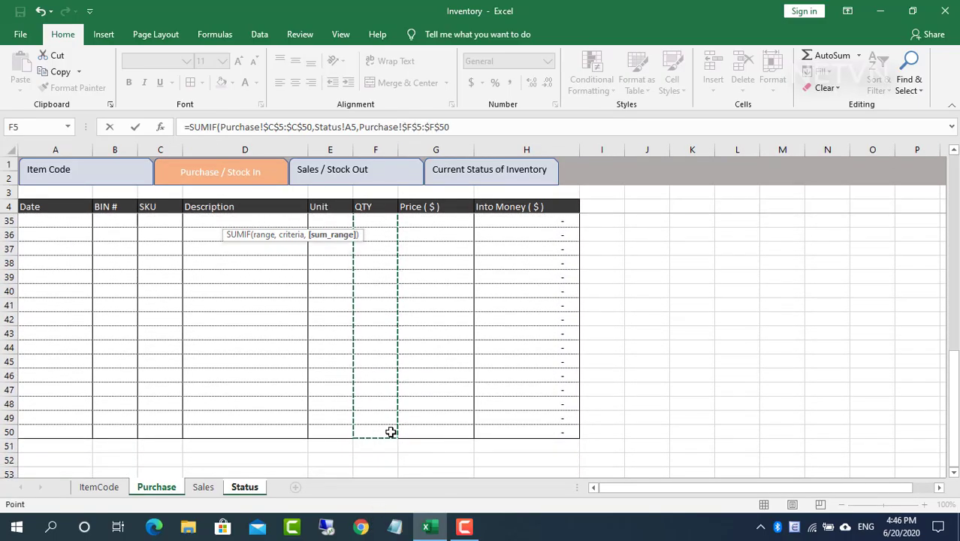
pyautogui.press('Return')
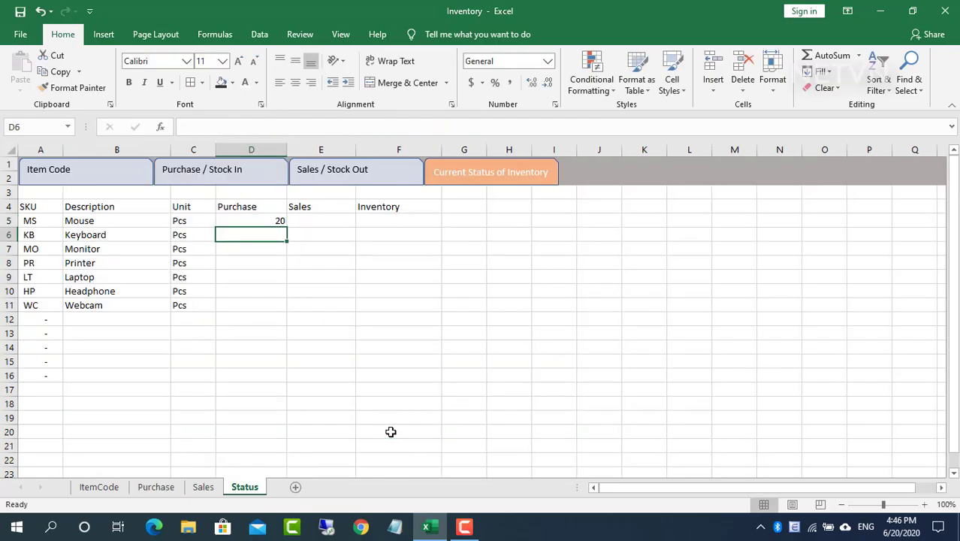
# Fill D5 down to D11 and format these cells in comma style without decimals
pyautogui.click(280, 223)
pyautogui.moveTo(287, 227); pyautogui.dragTo(287, 310)
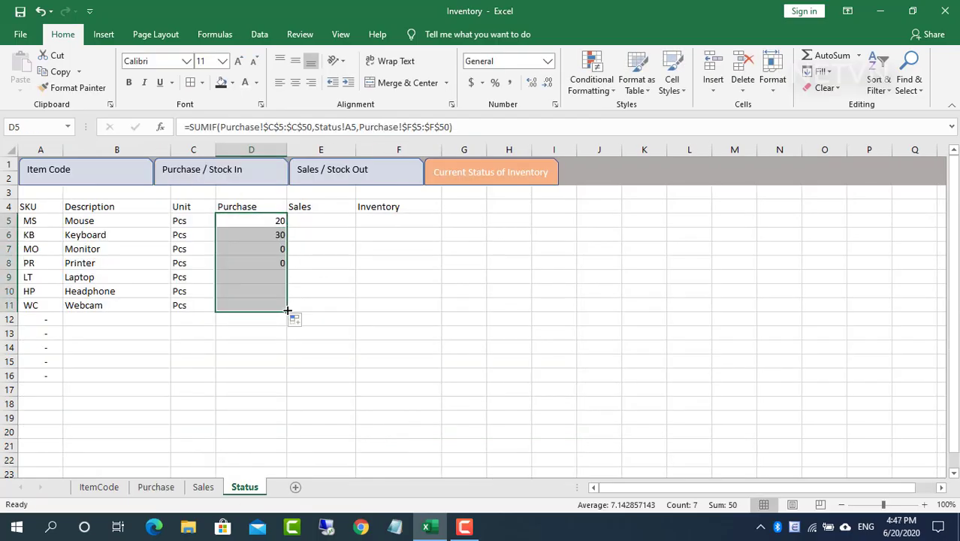
pyautogui.click(510, 82)
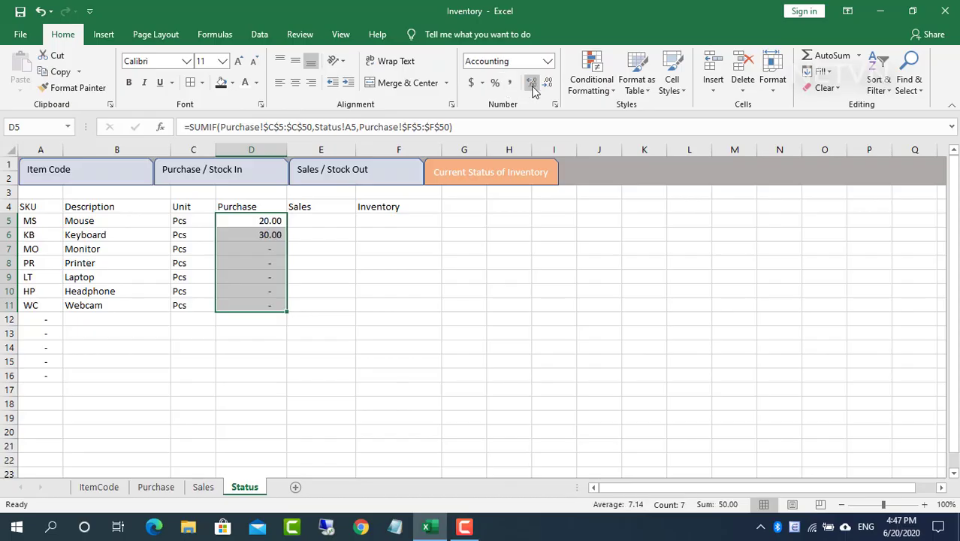
pyautogui.click(530, 83)
pyautogui.click(531, 82)
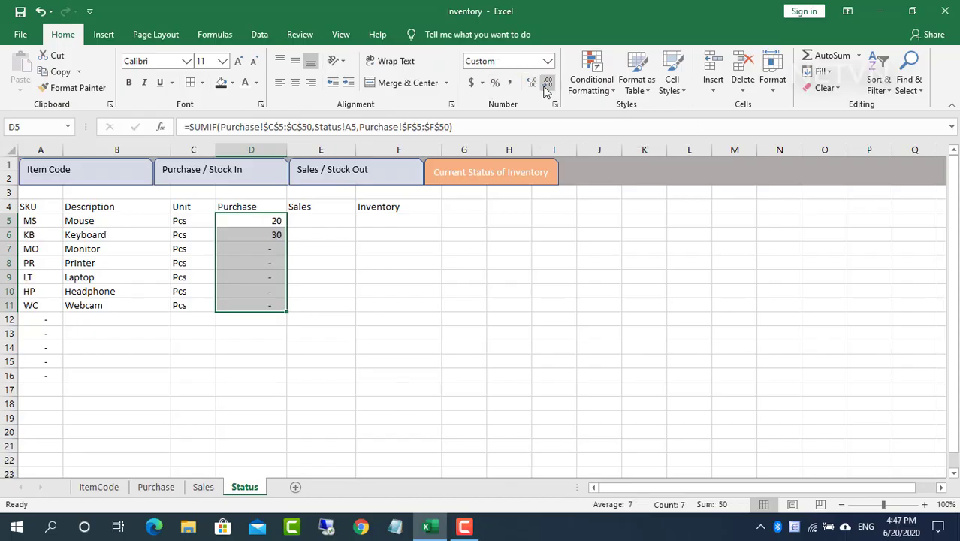
# Begin a SUMIF formula in Status cell E5 with range Sales!$C$5:$C$50 and criterion Status!A5
pyautogui.click(337, 223)
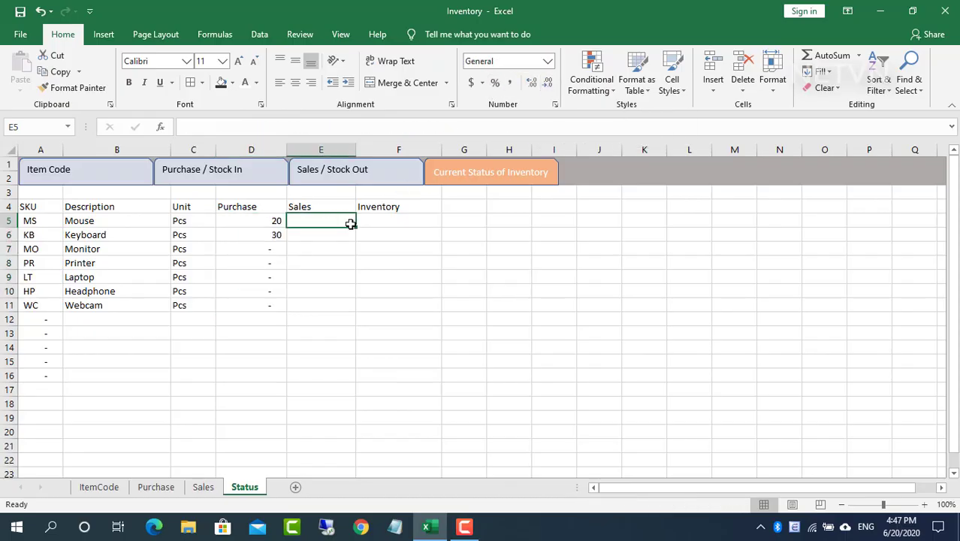
pyautogui.press('Left')
pyautogui.click(316, 220)
pyautogui.write('=sumif')
pyautogui.press('Tab')
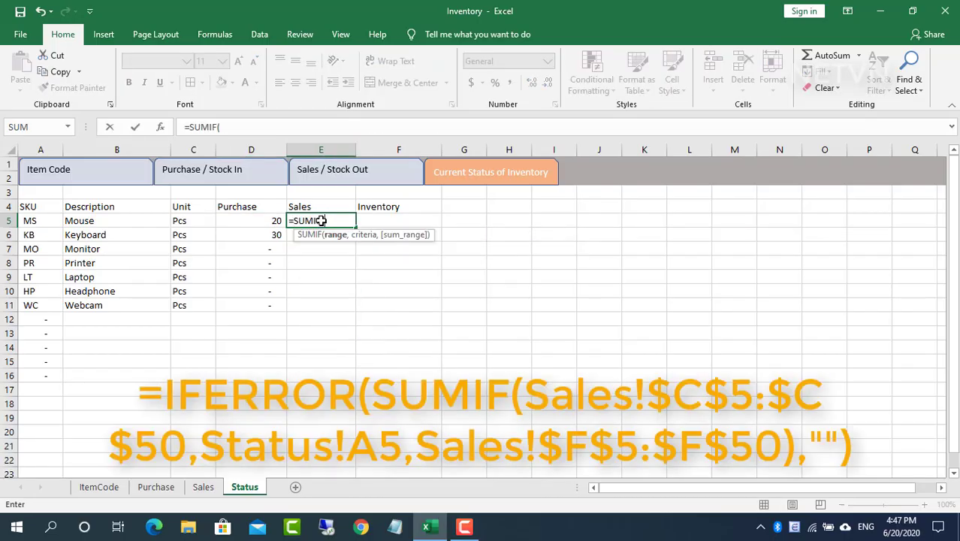
pyautogui.click(205, 488)
pyautogui.moveTo(165, 220); pyautogui.dragTo(178, 439)
pyautogui.press('F4')
pyautogui.write(',Status!')
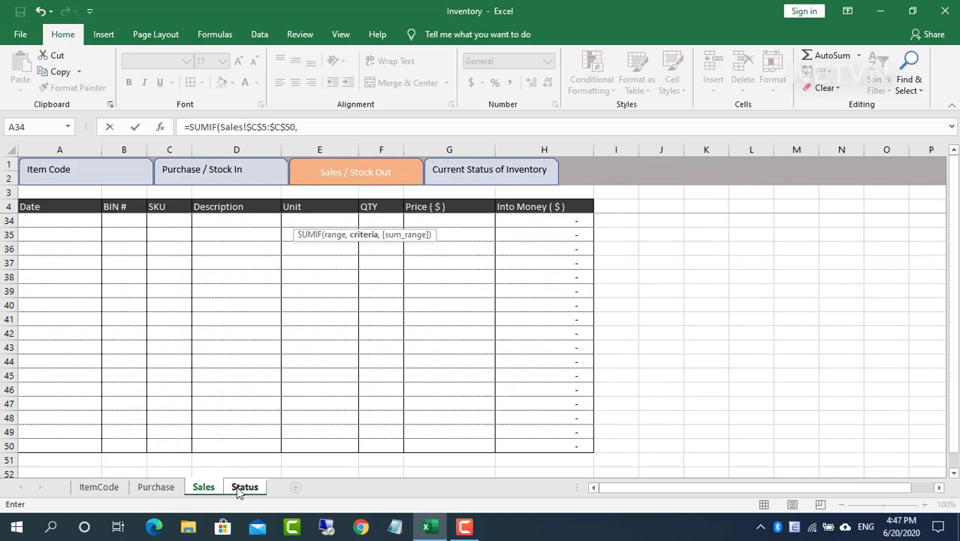
pyautogui.click(243, 487)
pyautogui.click(49, 220)
pyautogui.write(',')
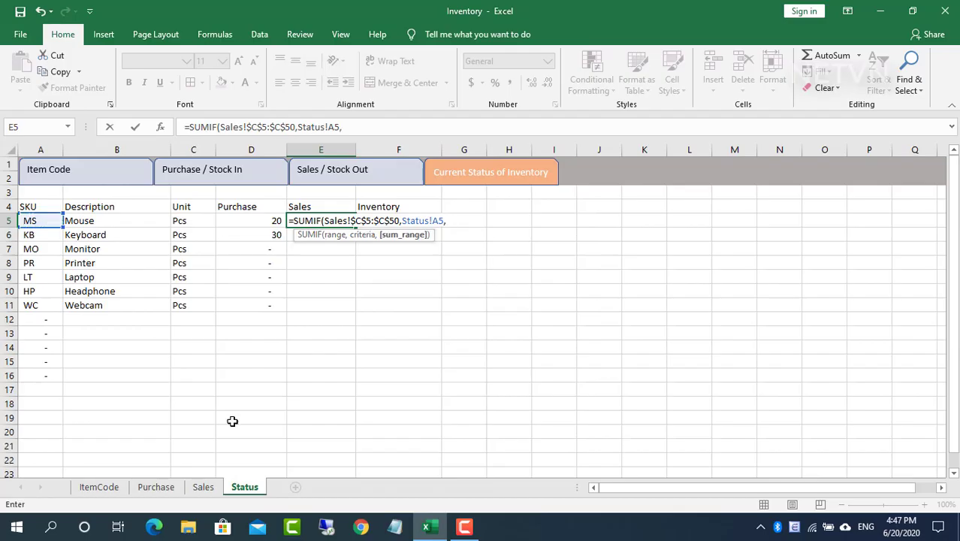
# Complete E5's SUMIF formula with the sum range Sales!$F$5:$F$50 from the Sales sheet's QTY column
pyautogui.click(202, 487)
pyautogui.scroll(7, 957, 324)
pyautogui.scroll(3, 958, 324)
pyautogui.moveTo(383, 221); pyautogui.dragTo(388, 447)
pyautogui.press('F4')
pyautogui.write(')')
pyautogui.press('Return')
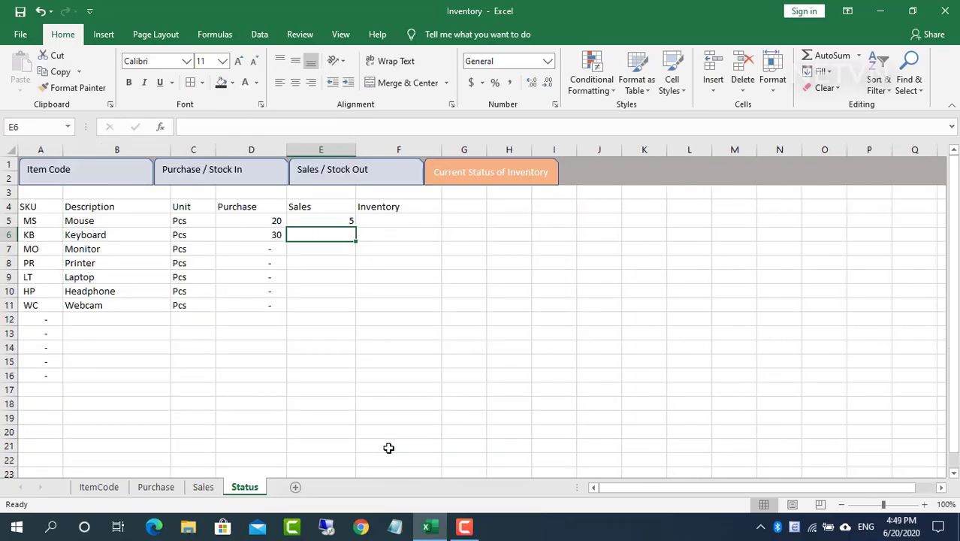
# Wrap E5's SUMIF formula in IFERROR with "" as the fallback
pyautogui.click(320, 220)
pyautogui.click(190, 127)
pyautogui.write('if')
pyautogui.press('Down')
pyautogui.press('Tab')
pyautogui.click(495, 126)
pyautogui.write(',"")')
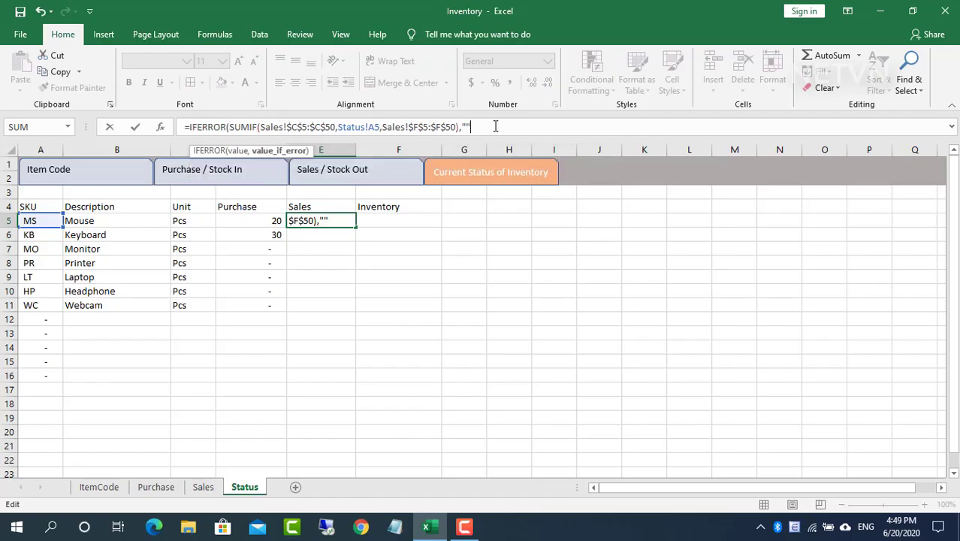
pyautogui.press('Return')
# Fill E5 down to E16 and apply the comma number style to the Sales totals
pyautogui.click(340, 220)
pyautogui.moveTo(356, 229); pyautogui.dragTo(343, 382)
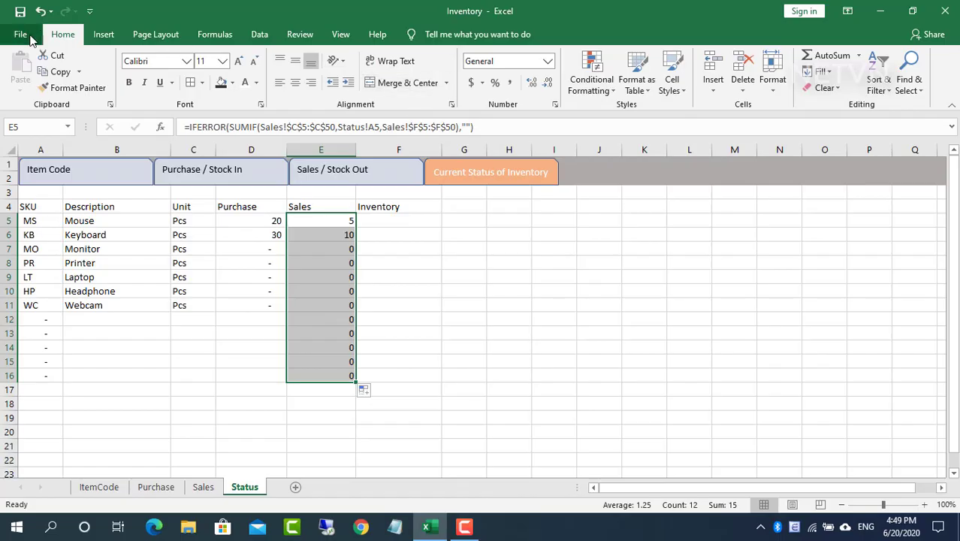
pyautogui.click(510, 82)
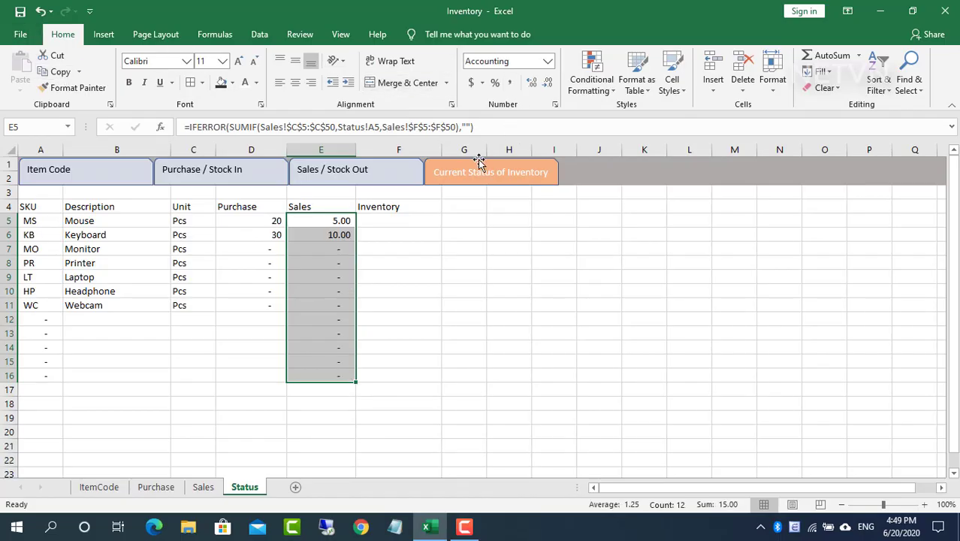
# Remove the decimals from the Sales totals and calculate the first item's inventory in F5 with =D5-E5
pyautogui.click(547, 85)
pyautogui.click(547, 84)
pyautogui.click(415, 222)
pyautogui.write('=')
pyautogui.click(272, 220)
pyautogui.write('-')
pyautogui.click(344, 220)
pyautogui.press('Return')
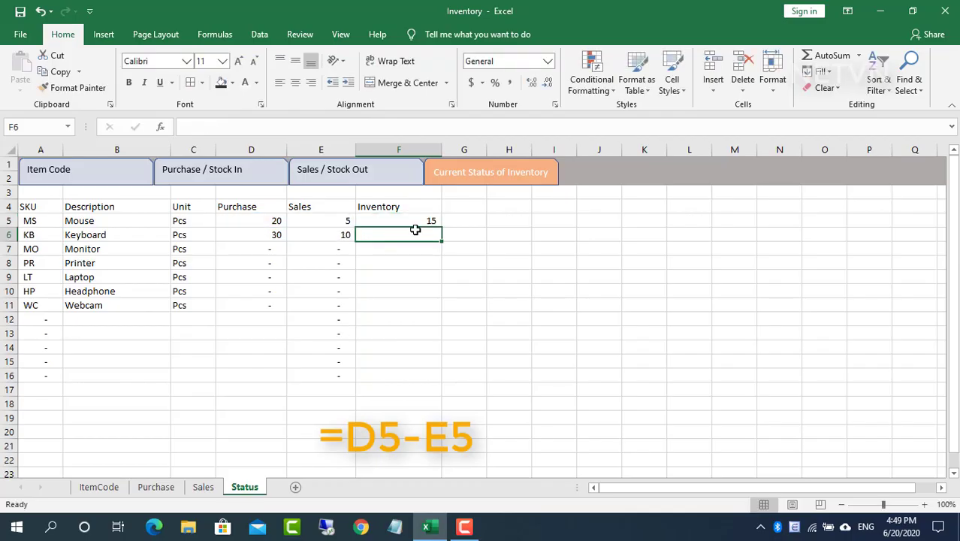
# Fill the Inventory formula from F5 down to F16 and extend the Purchase formula from D11 down to D16
pyautogui.click(432, 222)
pyautogui.moveTo(442, 228); pyautogui.dragTo(422, 367)
pyautogui.click(268, 299)
pyautogui.moveTo(286, 311); pyautogui.dragTo(288, 381)
# Apply borders to A4:F16 with dotted horizontal lines between rows and solid vertical and outer lines
pyautogui.click(45, 206)
pyautogui.moveTo(45, 206); pyautogui.dragTo(440, 374)
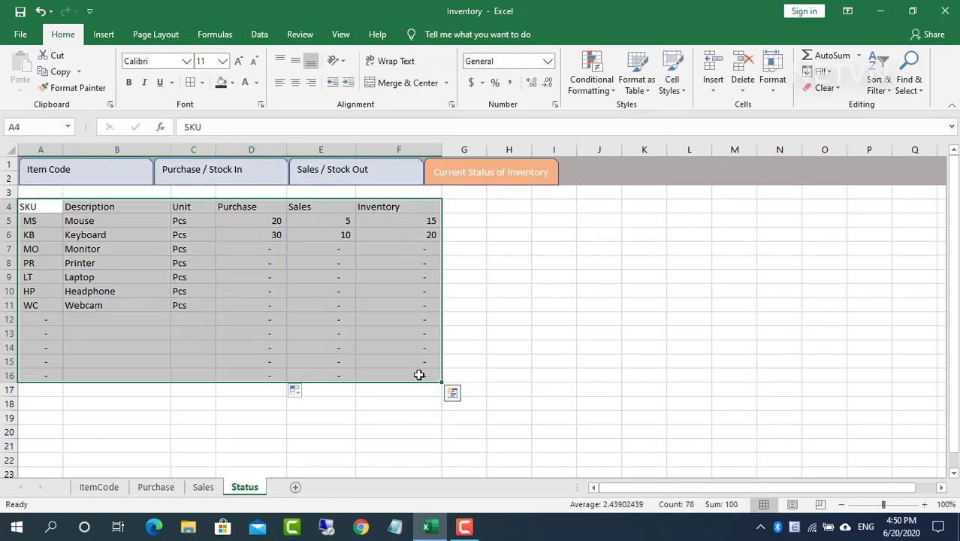
pyautogui.click(201, 82)
pyautogui.click(244, 441)
pyautogui.click(336, 175)
pyautogui.click(467, 230)
pyautogui.click(576, 401)
# Format header row A4:F4 with a dark fill and bold white text, and freeze the panes below row 4
pyautogui.moveTo(30, 206); pyautogui.dragTo(407, 206)
pyautogui.click(221, 81)
pyautogui.click(256, 81)
pyautogui.click(248, 127)
pyautogui.hotkey('ctrl', 'b')
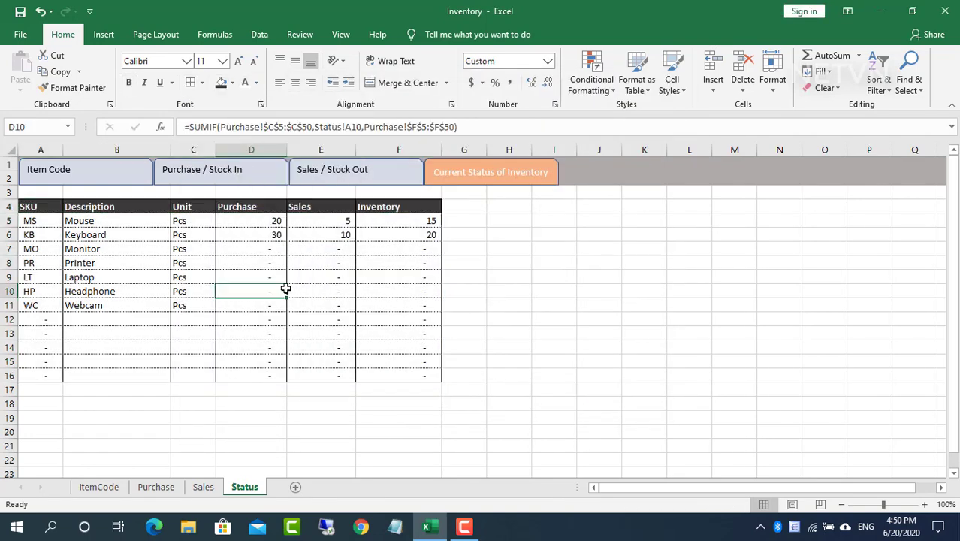
pyautogui.click(340, 34)
pyautogui.click(321, 305)
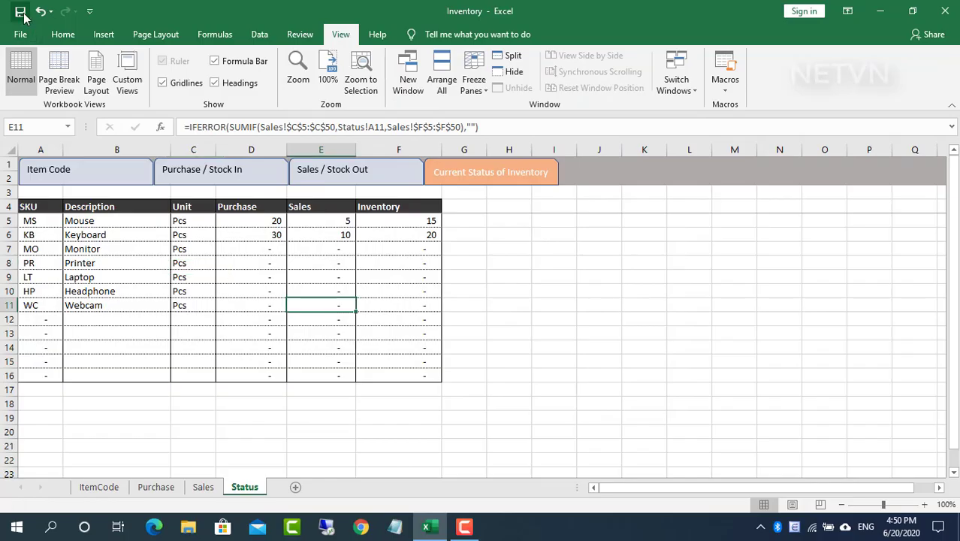
pyautogui.click(108, 489)
pyautogui.click(155, 487)
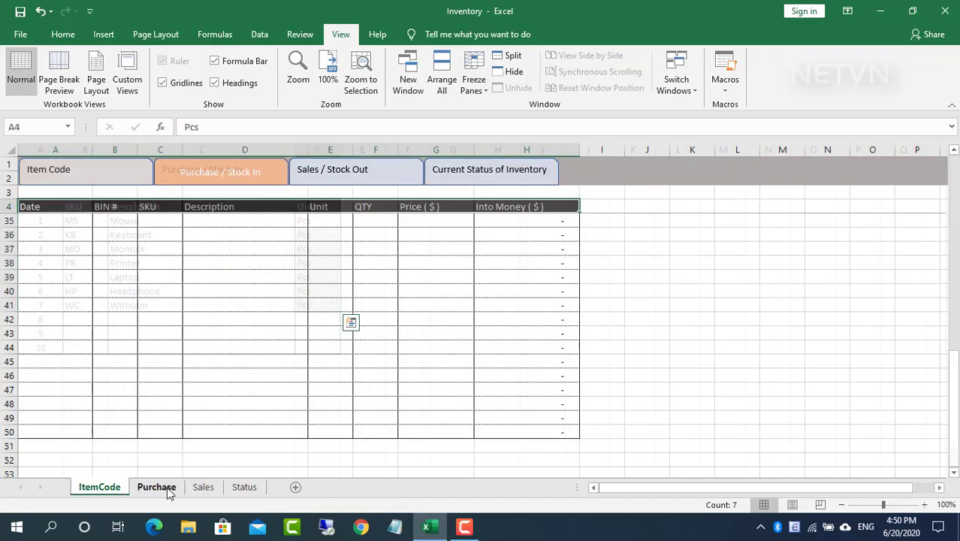
pyautogui.click(203, 488)
pyautogui.click(243, 489)
# On the ItemCode sheet, hyperlink the Item Code tab shape to cell A6 of the ItemCode sheet
pyautogui.click(110, 488)
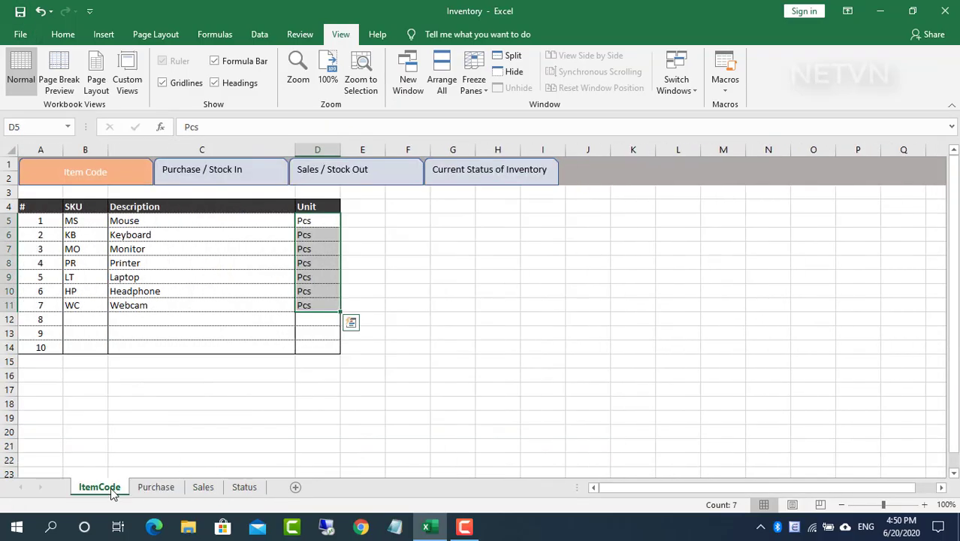
pyautogui.click(146, 378)
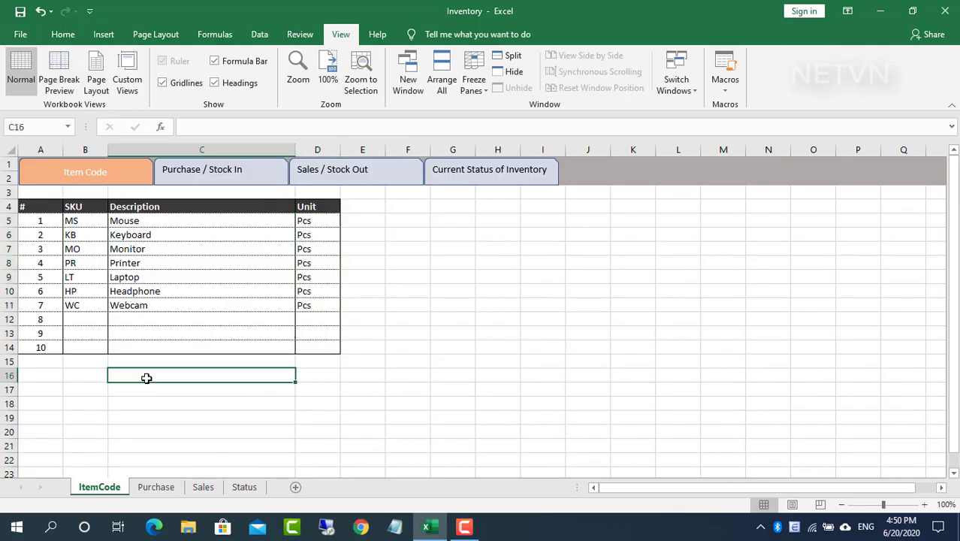
pyautogui.click(121, 172)
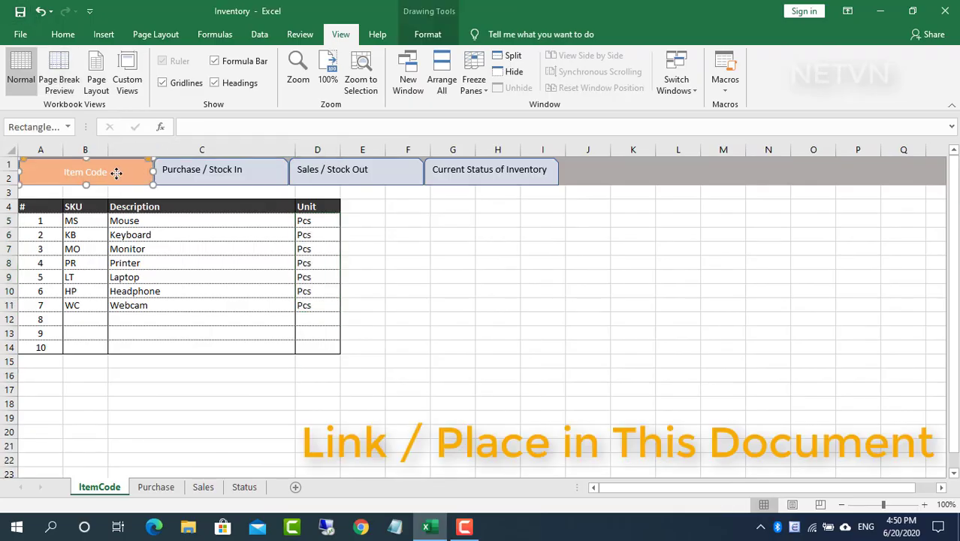
pyautogui.rightClick(120, 172)
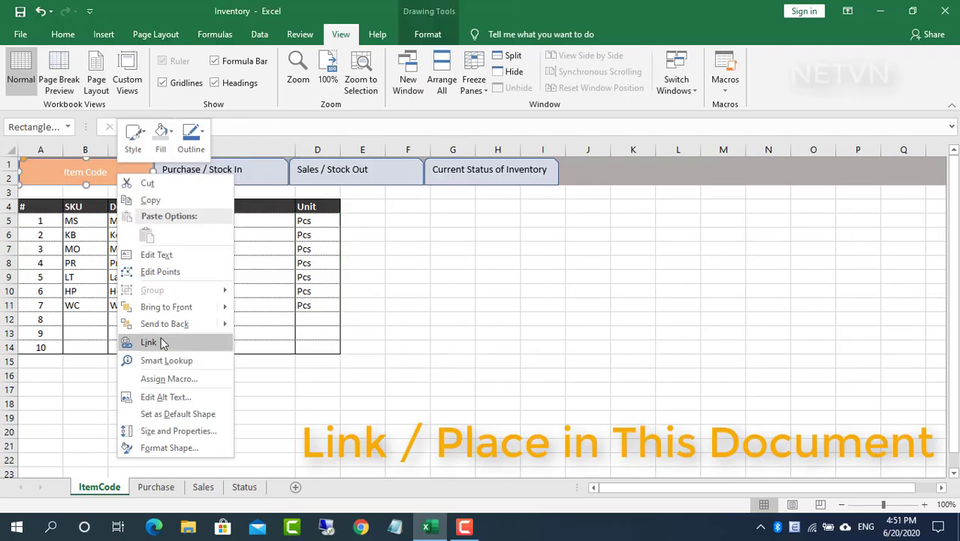
pyautogui.click(218, 342)
pyautogui.click(37, 322)
pyautogui.moveTo(219, 221); pyautogui.dragTo(491, 219)
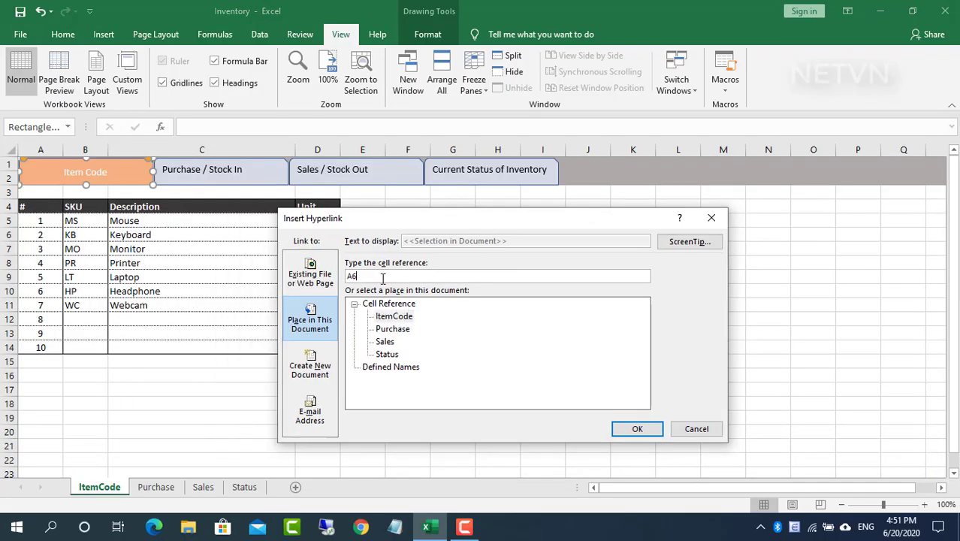
pyautogui.click(637, 428)
# Hyperlink the Purchase / Stock In shape to cell A6 of the Purchase sheet and the Sales / Stock Out shape to the Sales sheet
pyautogui.rightClick(222, 174)
pyautogui.click(315, 344)
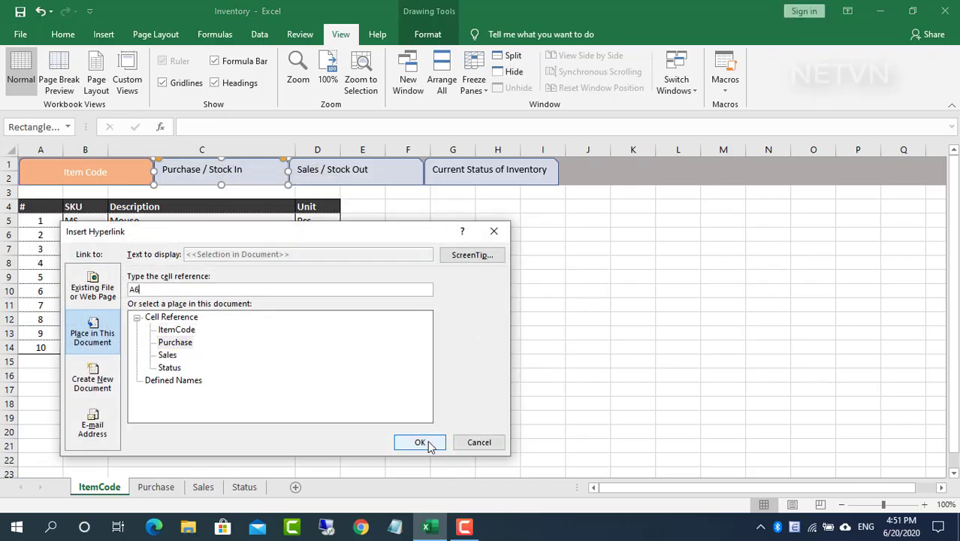
pyautogui.click(419, 443)
pyautogui.rightClick(354, 172)
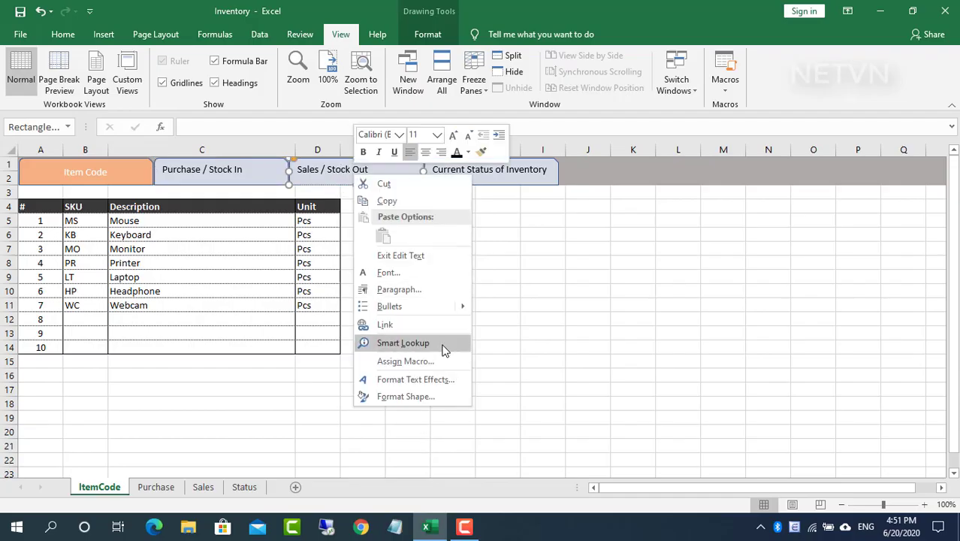
pyautogui.click(440, 342)
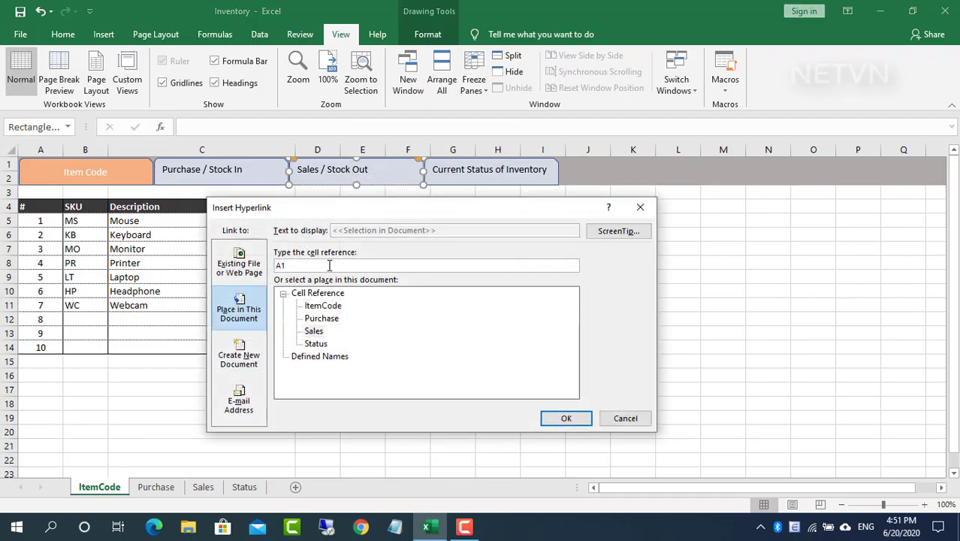
pyautogui.click(567, 418)
# Hyperlink the ItemCode sheet's Current Status of Inventory shape to cell A6 of the Status sheet
pyautogui.click(480, 169)
pyautogui.rightClick(483, 171)
pyautogui.click(518, 322)
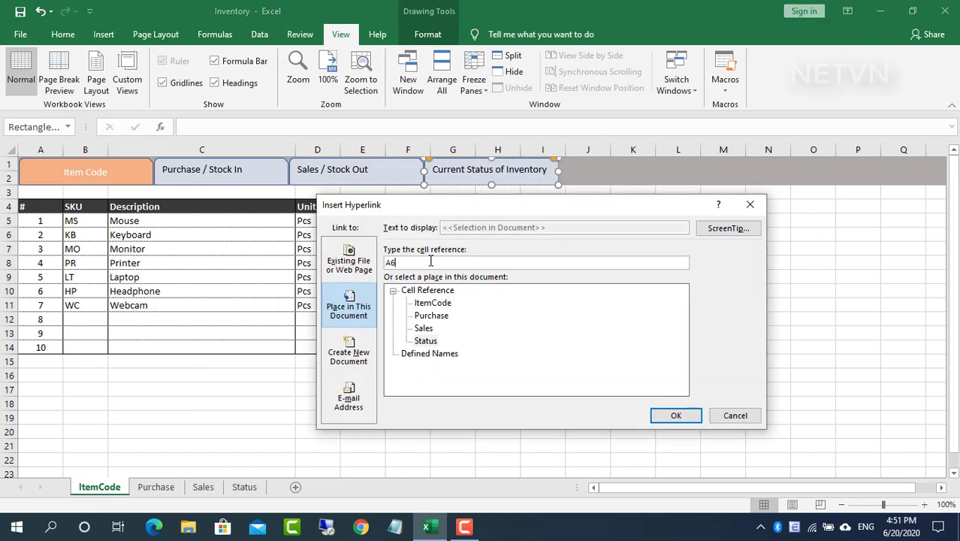
pyautogui.click(685, 419)
# On the Purchase sheet, hyperlink the Item Code and Purchase / Stock In shapes to the ItemCode and Purchase sheets
pyautogui.click(154, 487)
pyautogui.click(219, 171)
pyautogui.rightClick(97, 172)
pyautogui.click(134, 341)
pyautogui.click(121, 323)
pyautogui.click(364, 436)
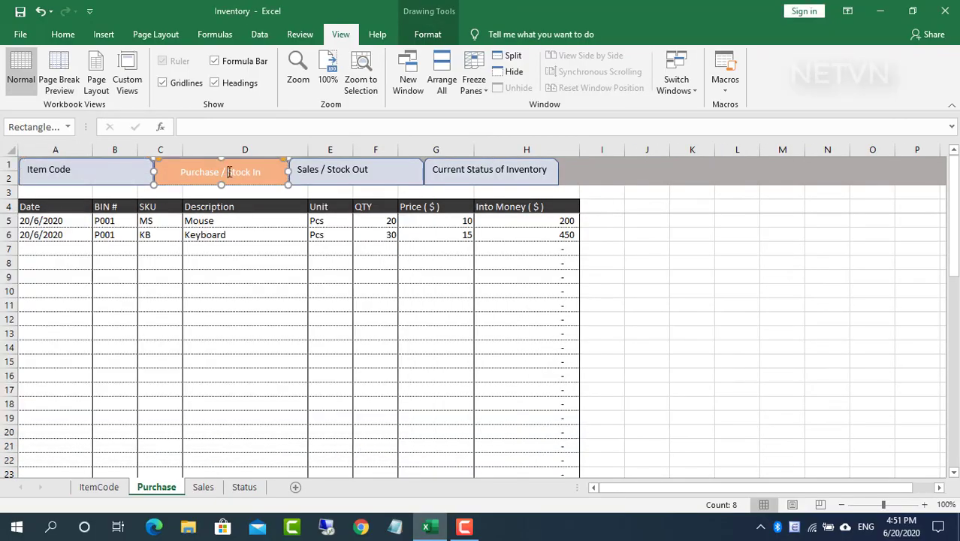
pyautogui.click(220, 171)
pyautogui.hotkey('ctrl', 'k')
pyautogui.press('Escape')
# Hyperlink the Purchase sheet's Sales / Stock Out and Current Status of Inventory shapes to the Sales and Status sheets
pyautogui.click(332, 169)
pyautogui.hotkey('ctrl', 'k')
pyautogui.click(511, 416)
pyautogui.click(489, 169)
pyautogui.hotkey('ctrl', 'k')
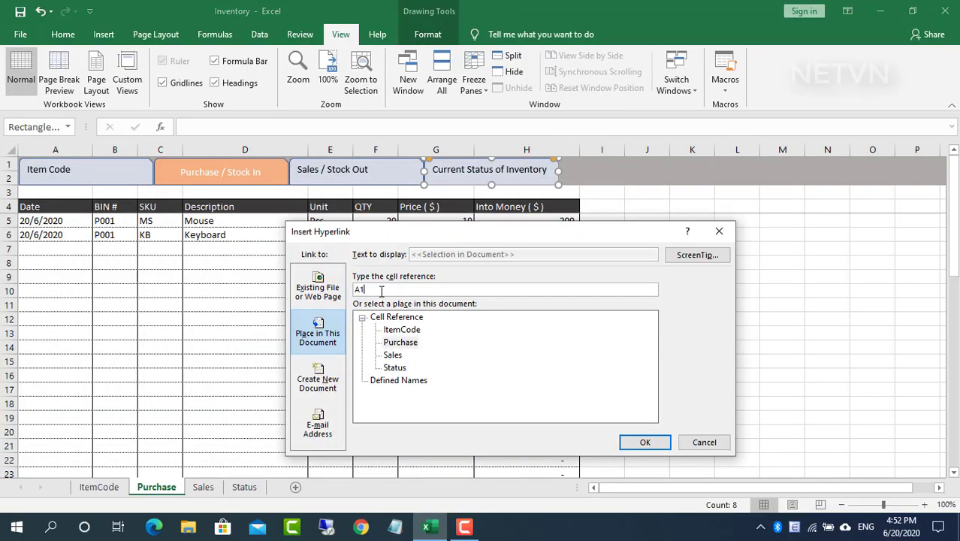
pyautogui.click(396, 362)
pyautogui.click(649, 437)
# On the Sales sheet, hyperlink the Item Code and Purchase / Stock In shapes to the ItemCode and Purchase sheets
pyautogui.click(204, 487)
pyautogui.click(48, 169)
pyautogui.hotkey('ctrl', 'k')
pyautogui.click(365, 437)
pyautogui.click(219, 172)
pyautogui.hotkey('ctrl', 'k')
pyautogui.click(204, 338)
pyautogui.click(448, 437)
# Hyperlink the Sales sheet's Sales / Stock Out and Current Status of Inventory shapes to the Sales and Status sheets
pyautogui.click(373, 172)
pyautogui.hotkey('ctrl', 'k')
pyautogui.doubleClick(313, 328)
pyautogui.hotkey('ctrl', 'k')
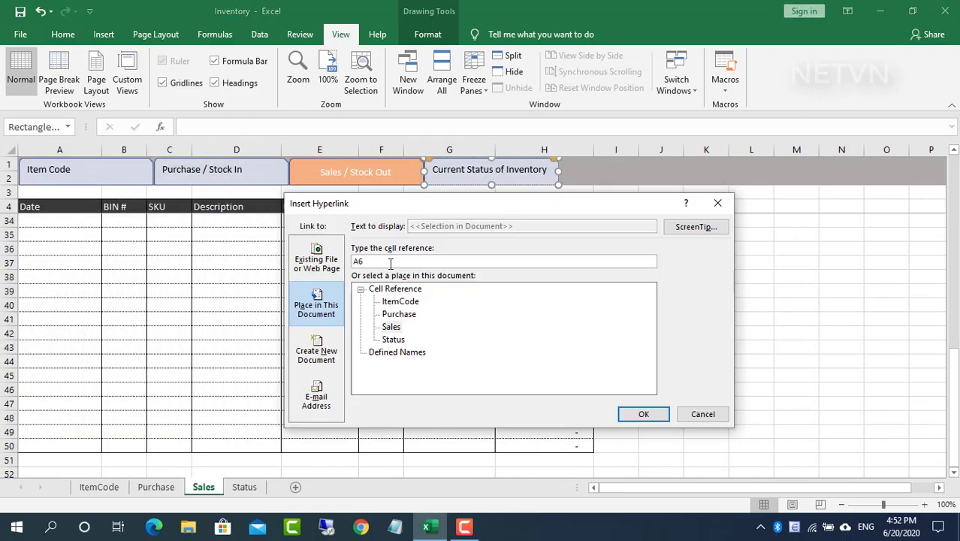
pyautogui.click(637, 413)
# On the Status sheet, hyperlink the Item Code and Purchase / Stock In shapes to the ItemCode and Purchase sheets
pyautogui.click(244, 487)
pyautogui.click(48, 169)
pyautogui.hotkey('ctrl', 'k')
pyautogui.click(365, 437)
pyautogui.click(220, 171)
pyautogui.hotkey('ctrl', 'k')
pyautogui.click(367, 418)
# Hyperlink the Status sheet's Sales / Stock Out and Current Status of Inventory shapes to the Sales and Status sheets
pyautogui.click(332, 172)
pyautogui.hotkey('ctrl', 'k')
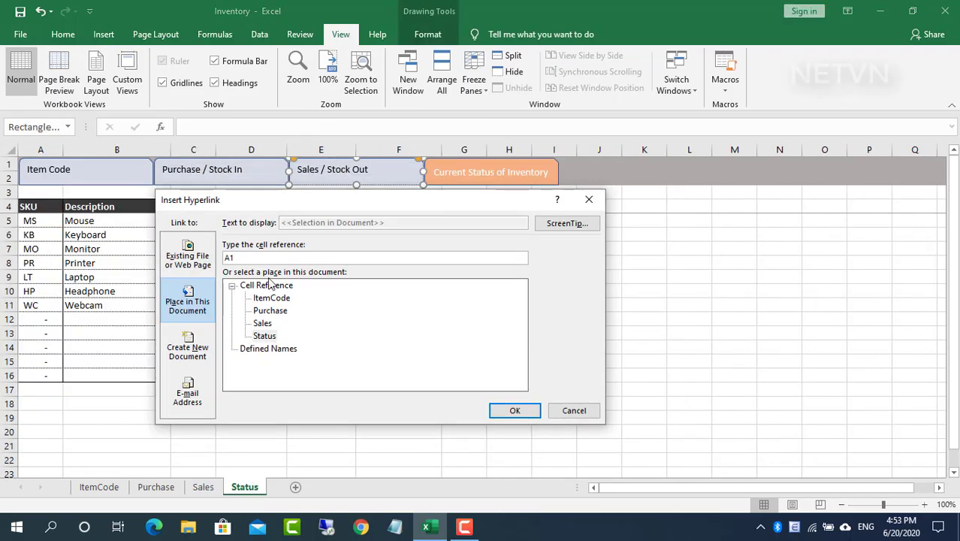
pyautogui.click(254, 331)
pyautogui.click(506, 419)
pyautogui.rightClick(489, 172)
pyautogui.click(518, 321)
pyautogui.click(647, 418)
# Hide the gridlines and the row and column headings on the ItemCode and Purchase sheets
pyautogui.click(359, 181)
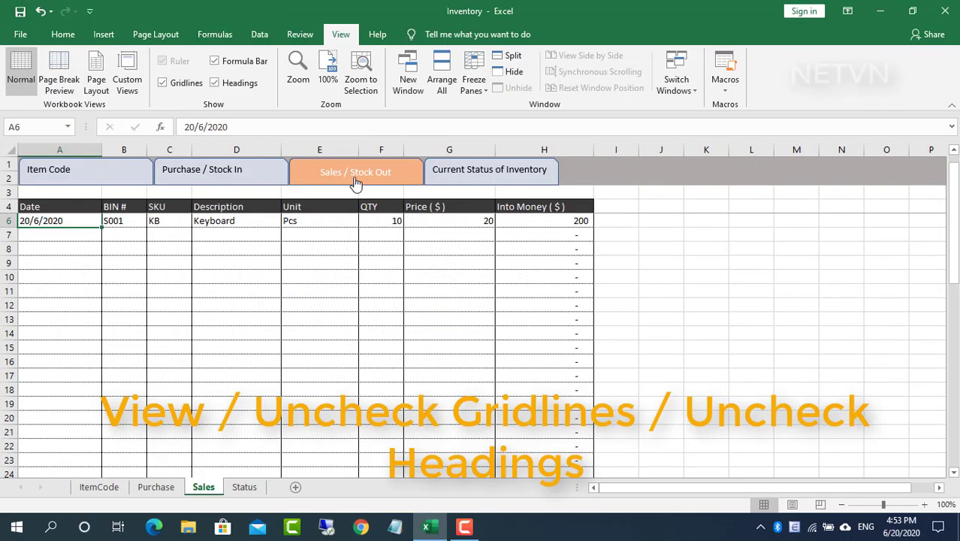
pyautogui.click(111, 178)
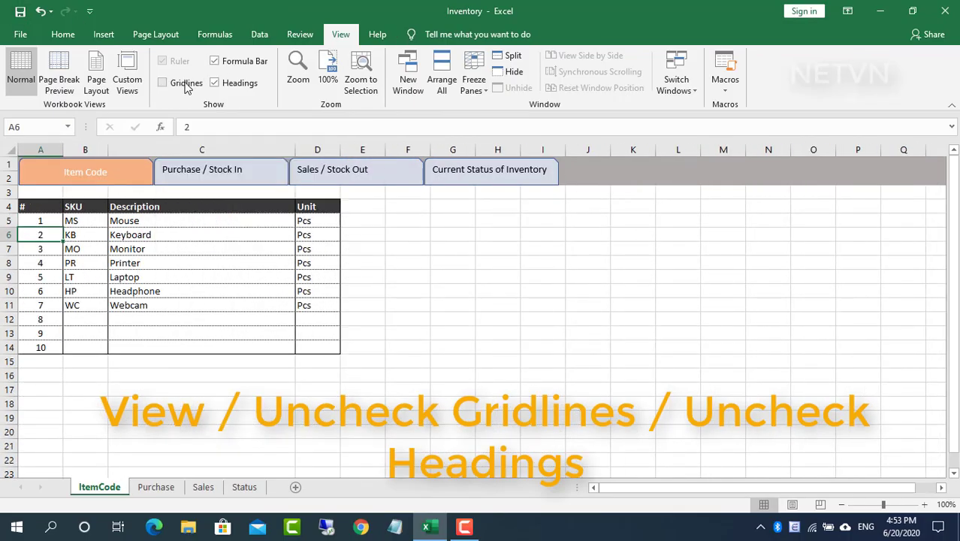
pyautogui.click(186, 83)
pyautogui.click(237, 83)
pyautogui.click(167, 488)
pyautogui.click(216, 83)
# Hide the gridlines and the row and column headings on the Sales and Status sheets
pyautogui.click(203, 487)
pyautogui.click(215, 83)
pyautogui.click(194, 84)
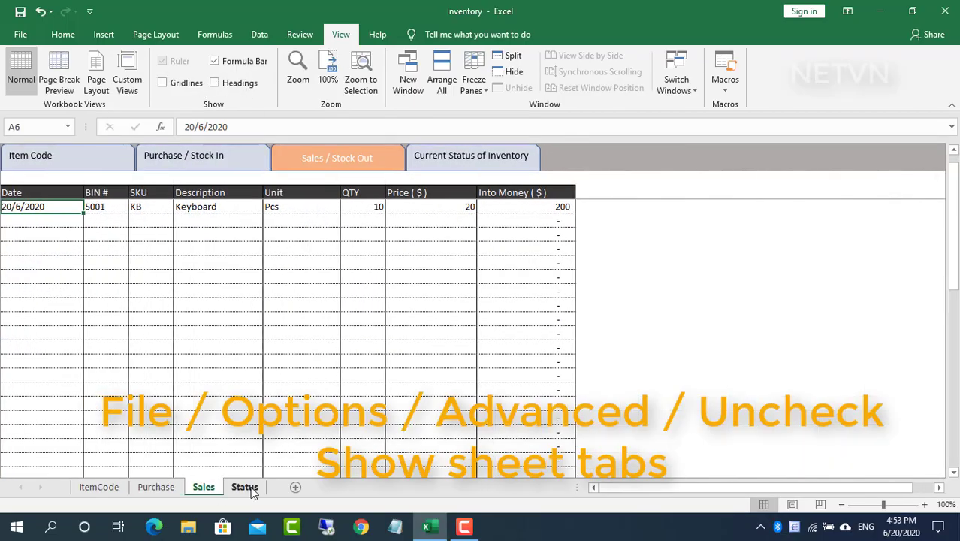
pyautogui.click(244, 487)
pyautogui.click(180, 83)
pyautogui.click(233, 83)
# Turn off Show sheet tabs for the Inventory workbook in the advanced Excel options
pyautogui.click(22, 35)
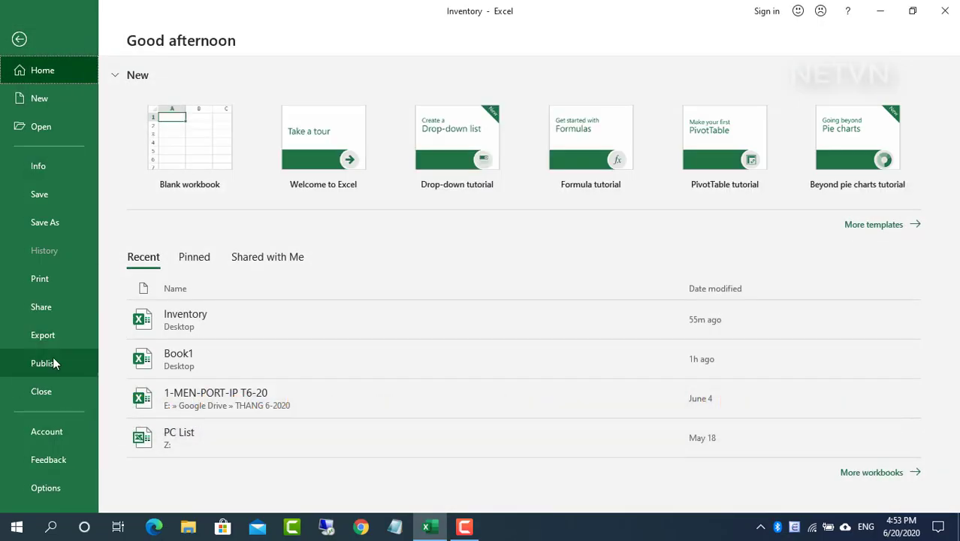
pyautogui.click(56, 484)
pyautogui.click(221, 186)
pyautogui.moveTo(760, 71); pyautogui.dragTo(759, 294)
pyautogui.click(360, 260)
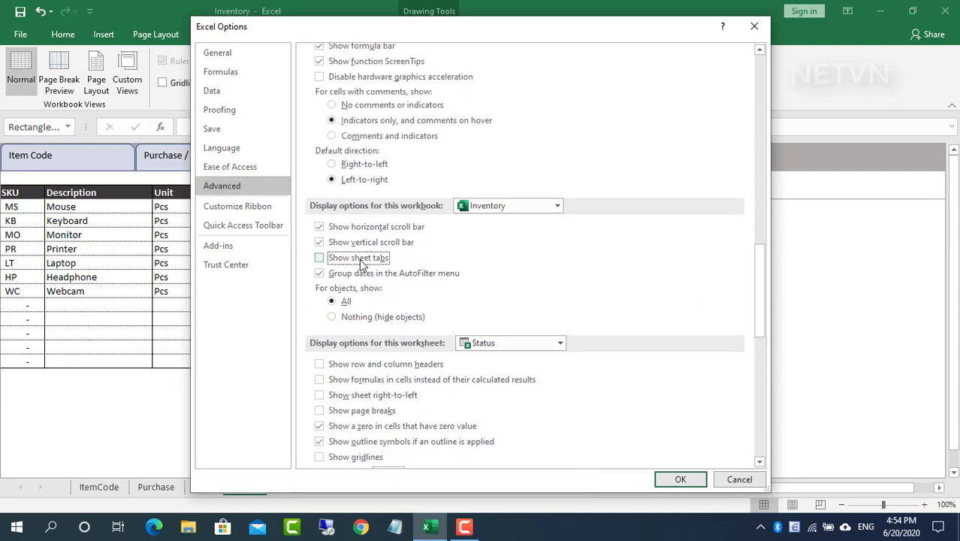
pyautogui.click(680, 480)
# Try the linked navigation shapes between the sheets and check the frozen headers while moving through the tables
pyautogui.click(87, 166)
pyautogui.click(199, 161)
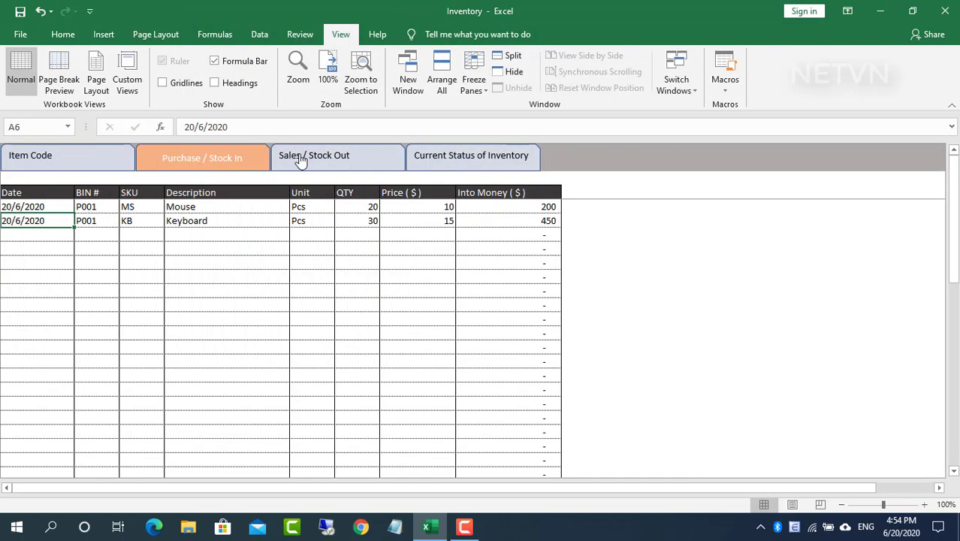
pyautogui.click(289, 160)
pyautogui.hotkey('ctrl', 'pageup')
pyautogui.hotkey('ctrl', 'pageup')
pyautogui.hotkey('ctrl', 'pageup')
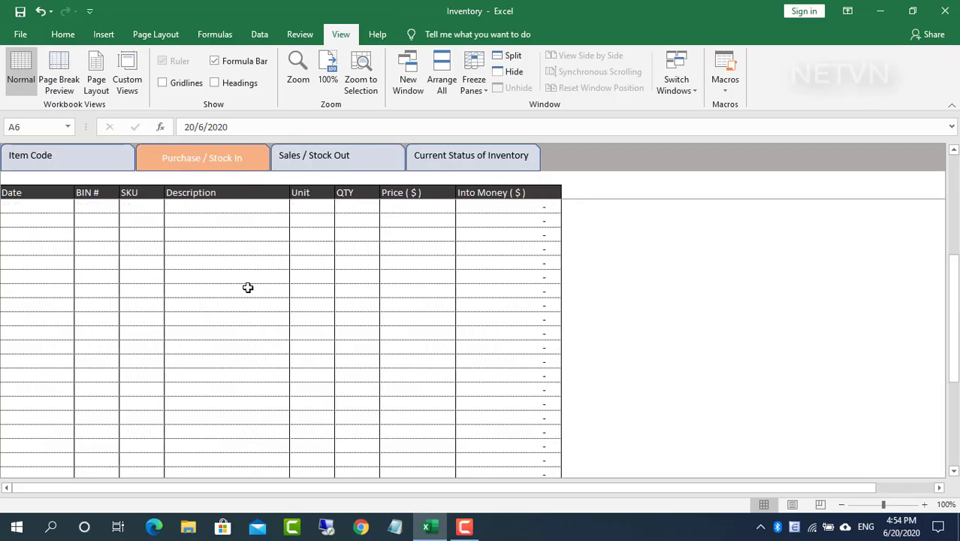
pyautogui.press('Up')
pyautogui.hotkey('alt', 'w')
pyautogui.press('f')
pyautogui.press('f')
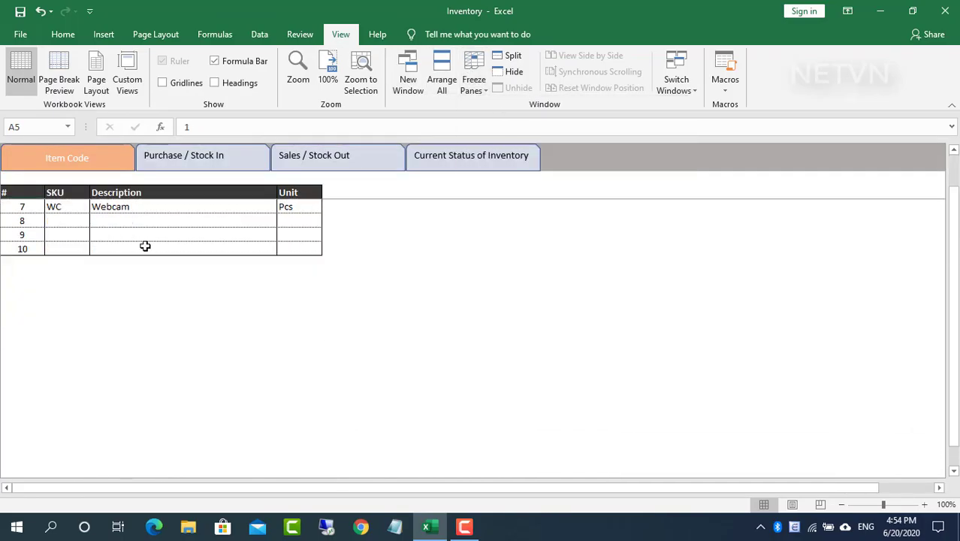
# Add a purchase record in row 7 dated 20/6/2020 with BIN P002, SKU PR, quantity 5 and price 250
pyautogui.click(182, 169)
pyautogui.click(61, 236)
pyautogui.click(104, 231)
pyautogui.write('P002')
pyautogui.press('Tab')
pyautogui.write('pr')
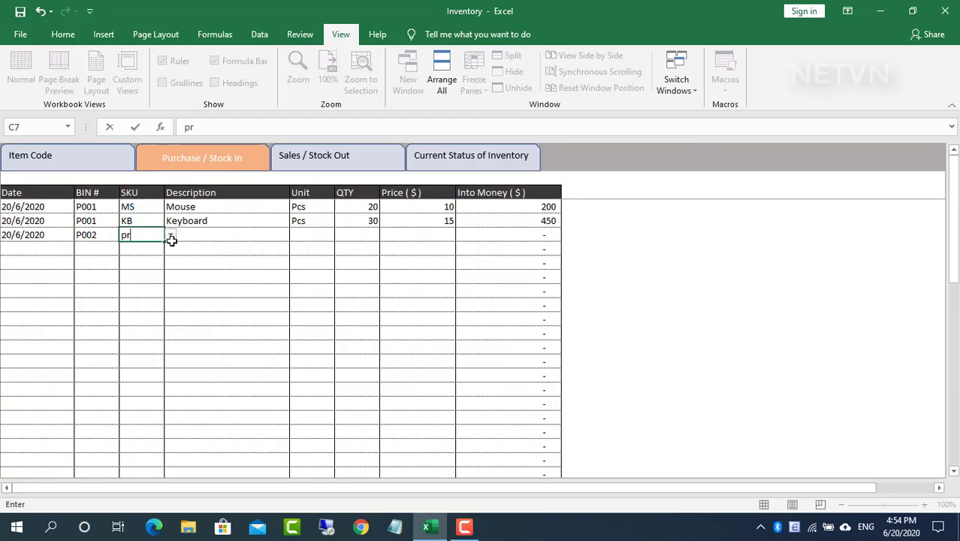
pyautogui.press('Tab')
pyautogui.write('5')
pyautogui.press('Tab')
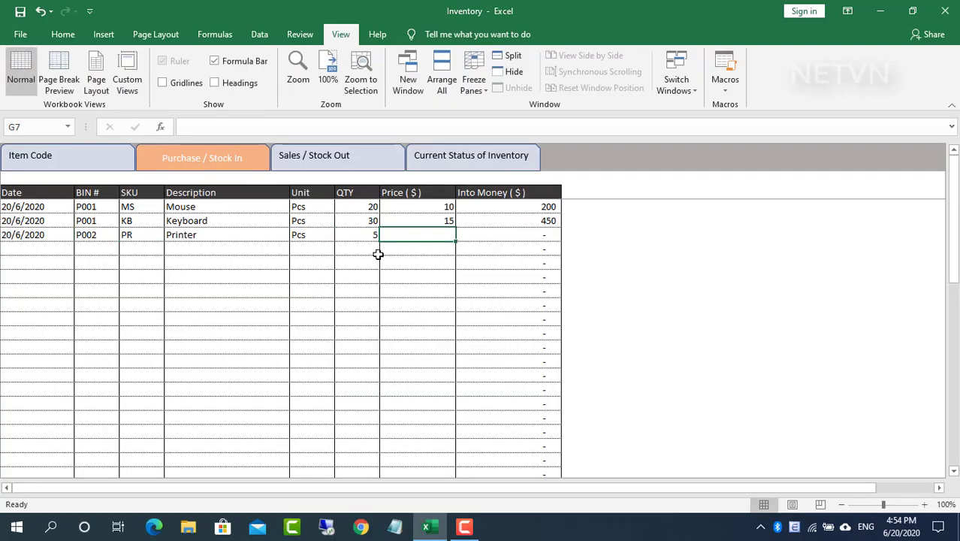
pyautogui.write('250')
pyautogui.press('Tab')
# Add a sales record in row 7 dated 20/6/2020 with BIN S002, SKU PR, quantity 2 and price 200
pyautogui.click(314, 154)
pyautogui.click(58, 234)
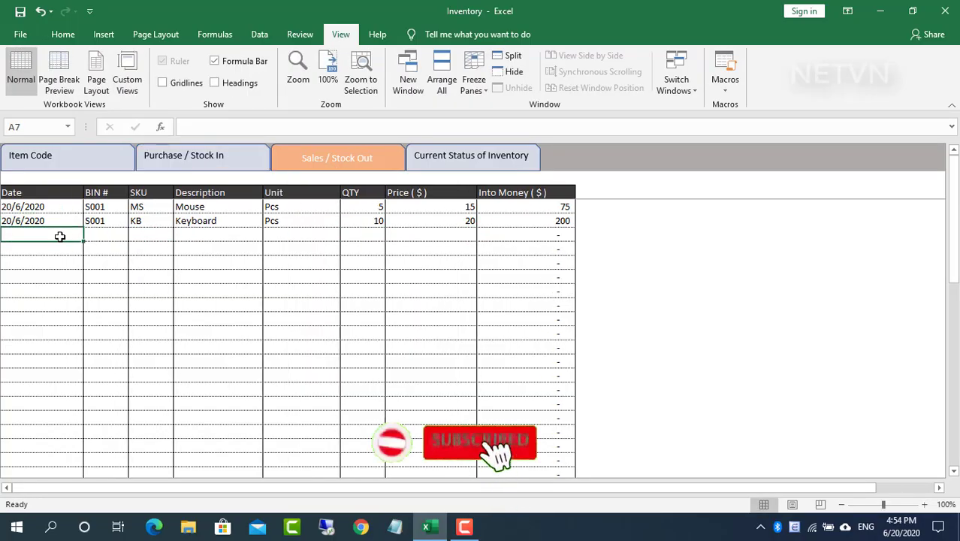
pyautogui.write('20/6/2020')
pyautogui.click(103, 234)
pyautogui.write('S0012')
pyautogui.press('Tab')
pyautogui.write('pr')
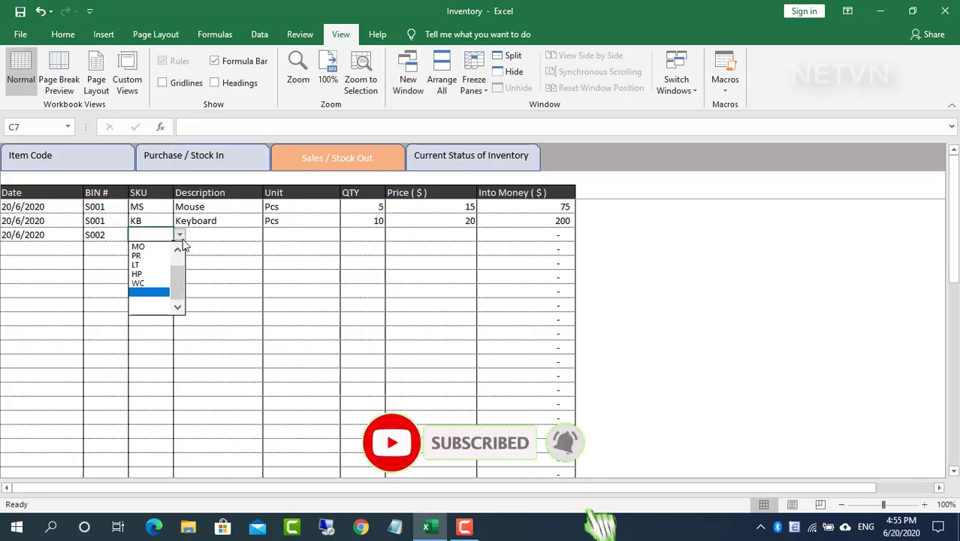
pyautogui.press('Tab')
pyautogui.write('2')
pyautogui.press('Tab')
pyautogui.write('200')
pyautogui.press('Tab')
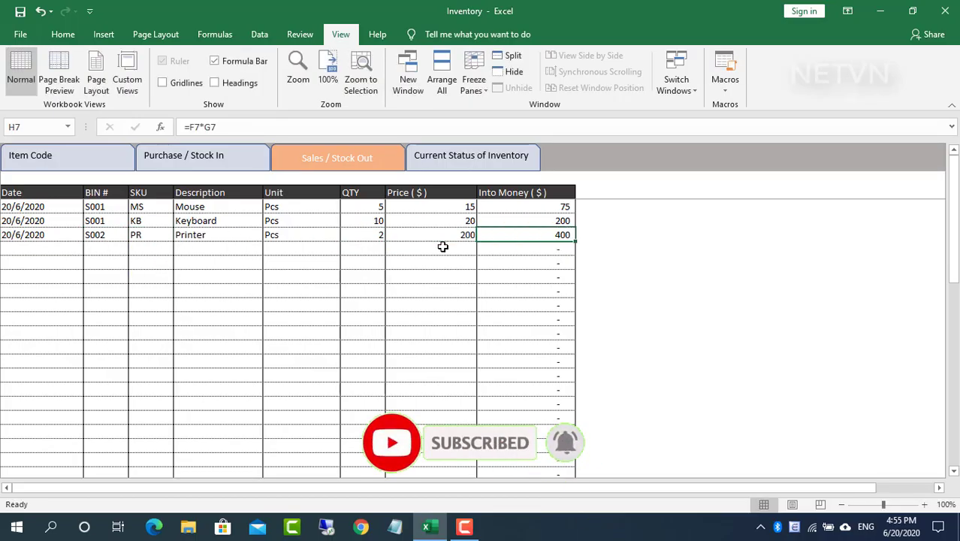
# Check the printer's current inventory on the Status sheet
pyautogui.click(485, 159)
pyautogui.click(410, 249)
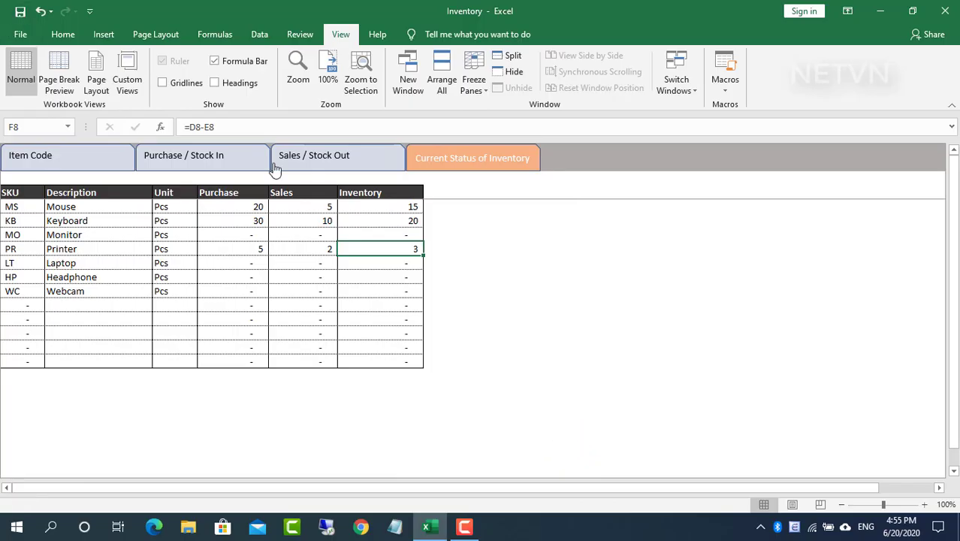